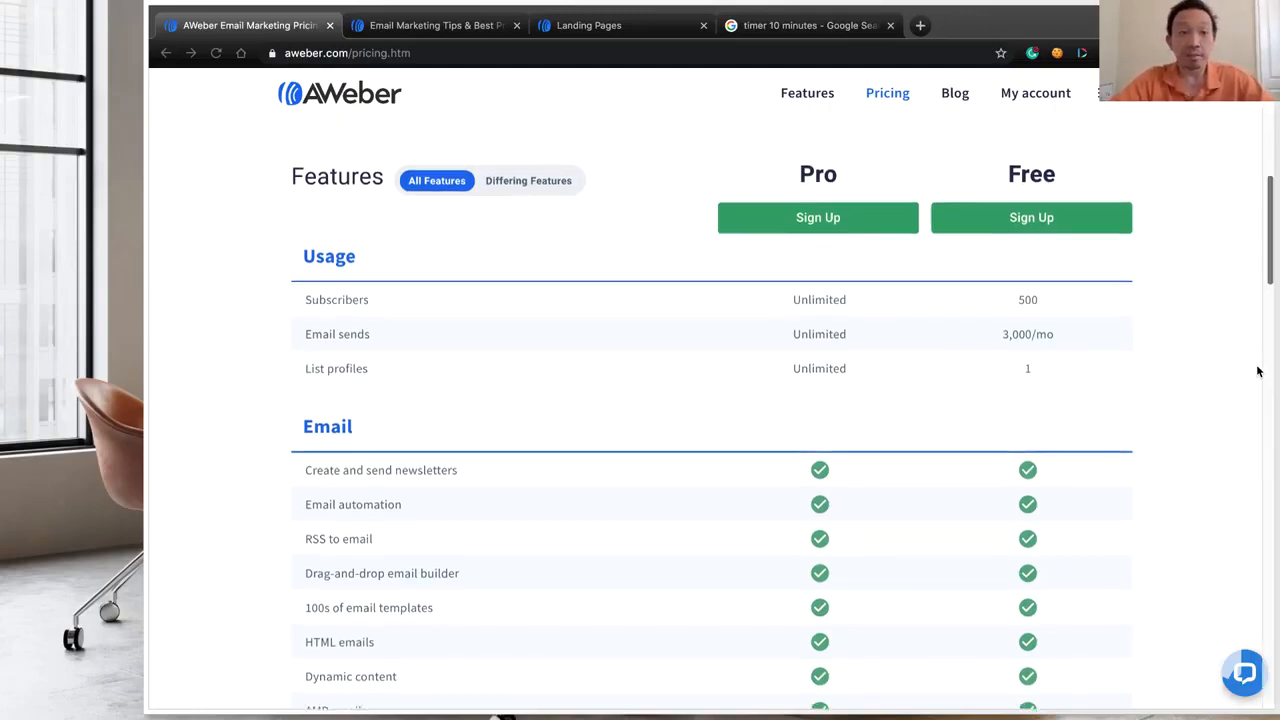
# Review the Pro and Free plan comparison on the pricing page, from usage limits through email, landing pages, segmentation and integrations
pyautogui.scroll(-2, 1258, 371)
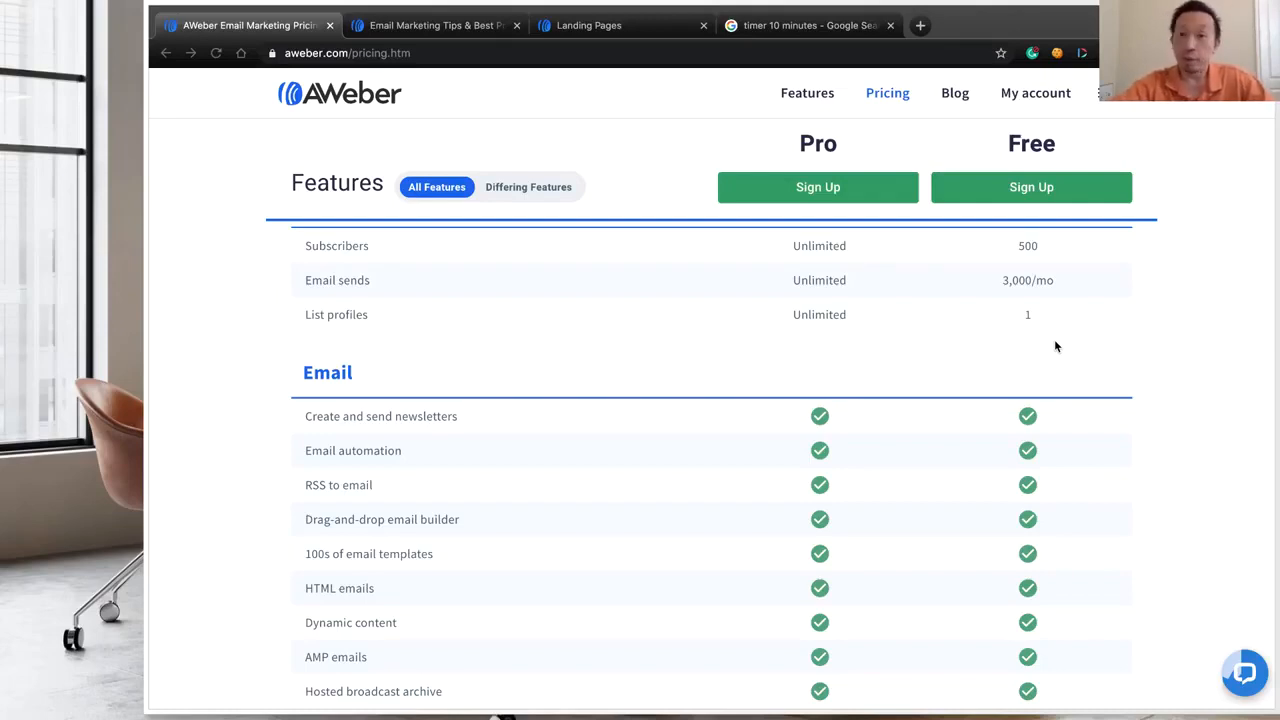
pyautogui.scroll(-2, 1055, 346)
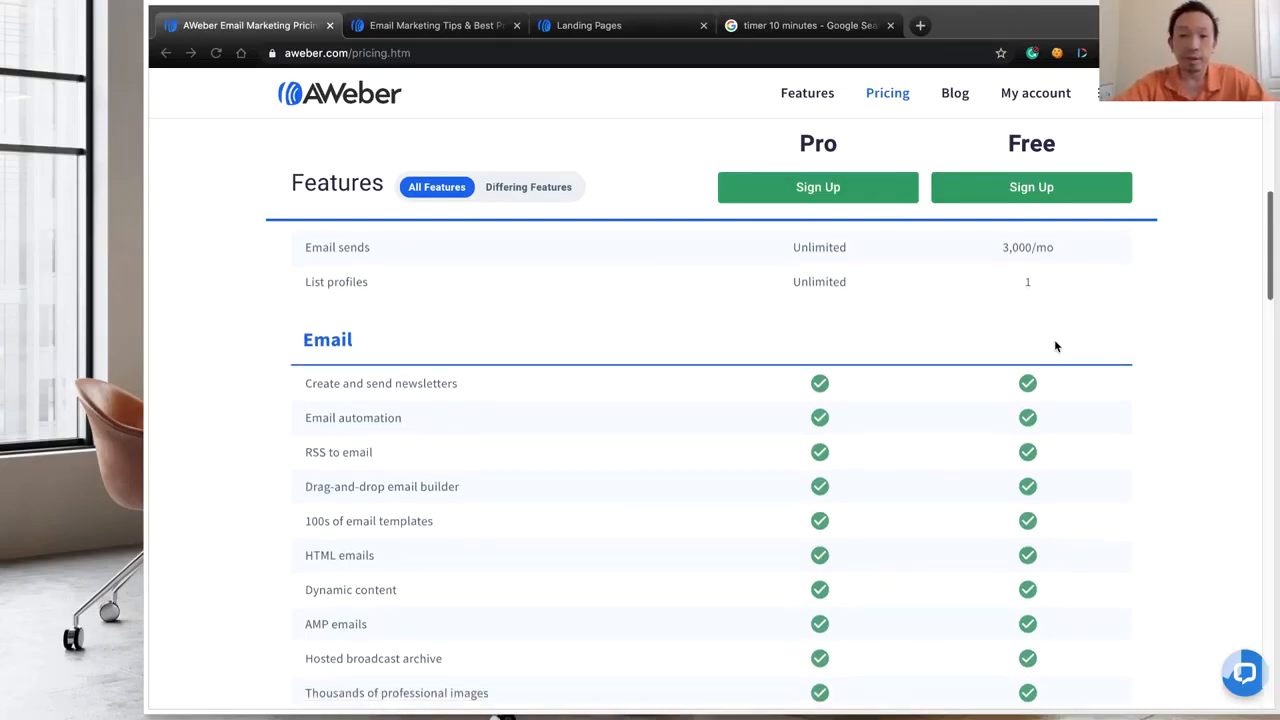
pyautogui.scroll(-1, 1055, 346)
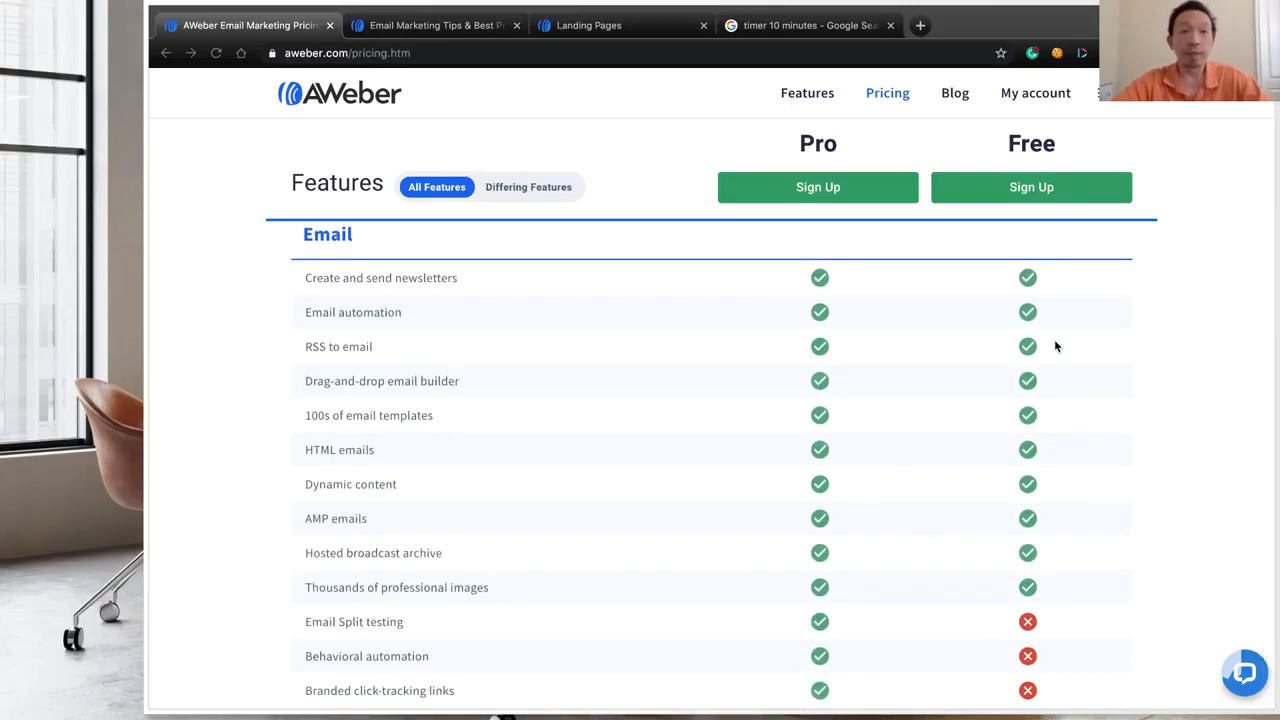
pyautogui.scroll(-1, 1055, 346)
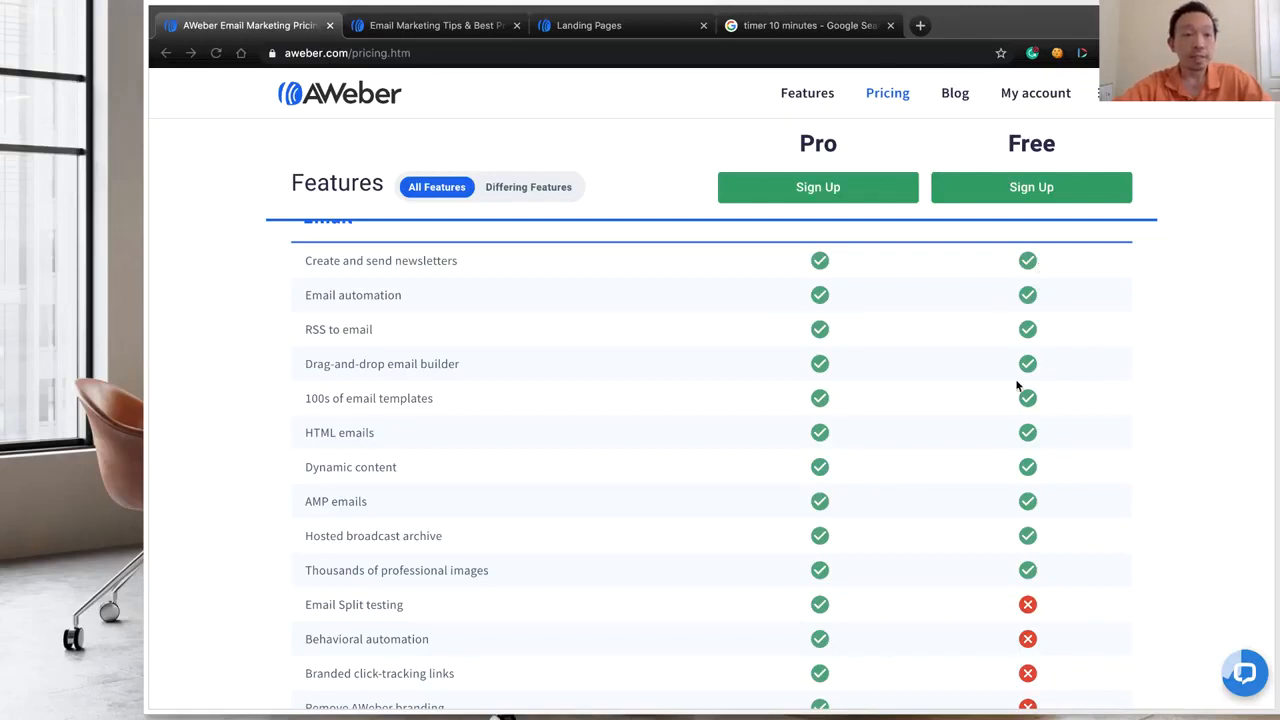
pyautogui.scroll(-1, 1023, 390)
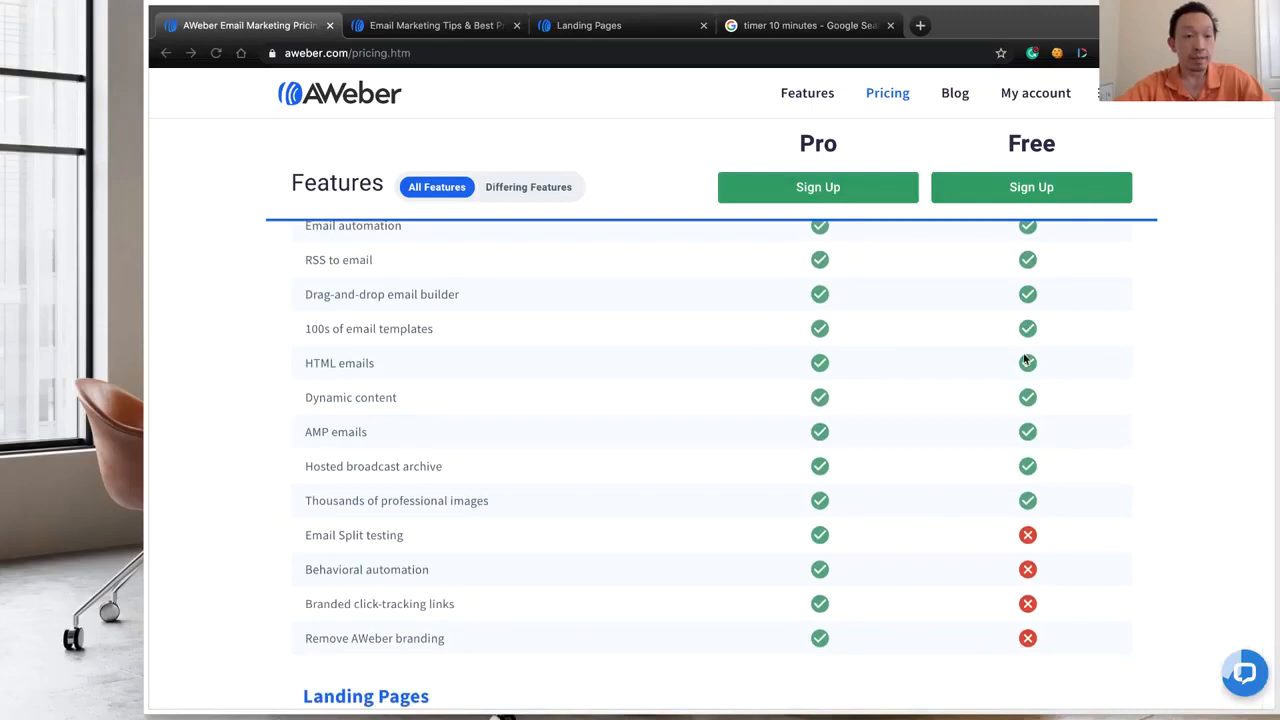
pyautogui.scroll(-1, 1023, 357)
pyautogui.scroll(-5, 1023, 357)
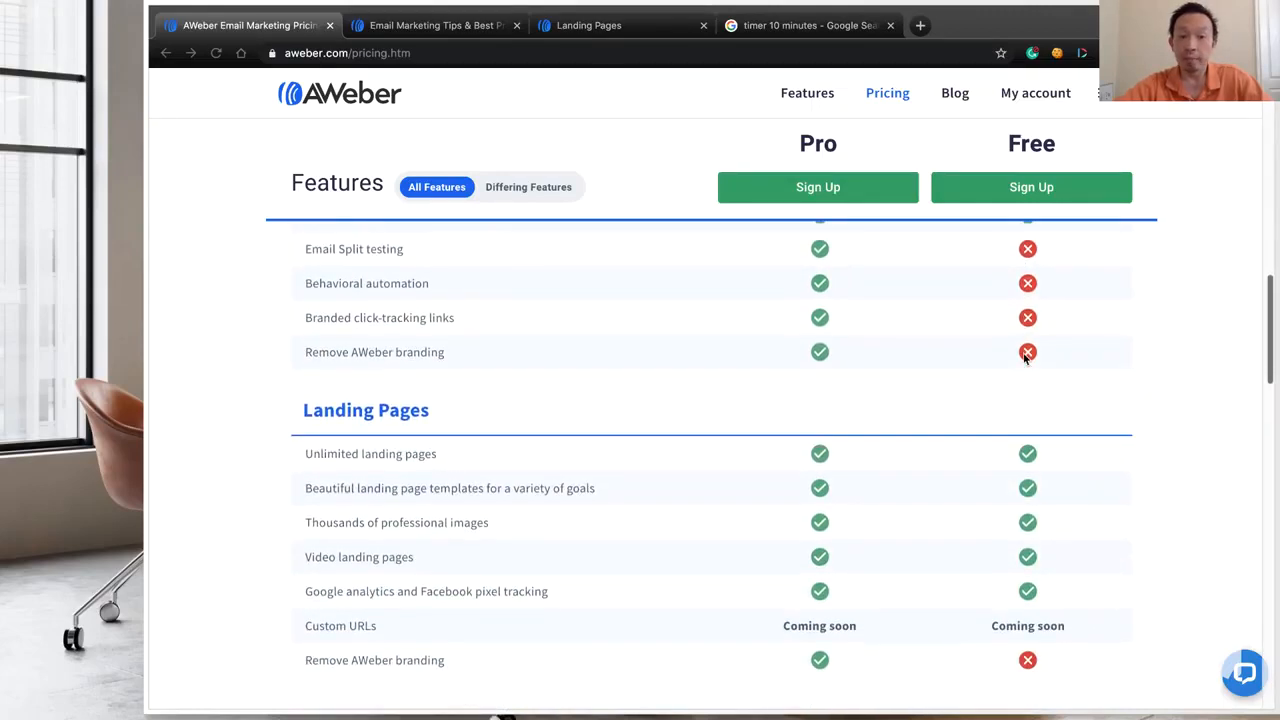
pyautogui.scroll(-3, 1015, 517)
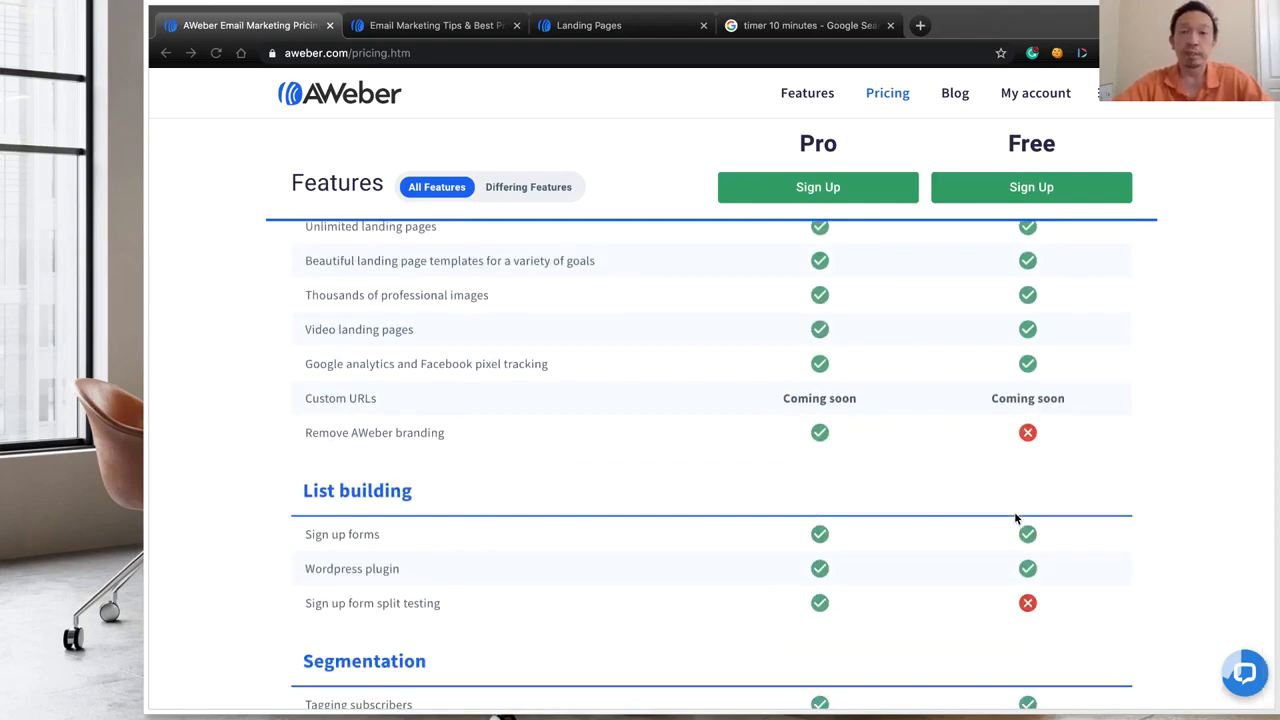
pyautogui.scroll(-2, 789, 341)
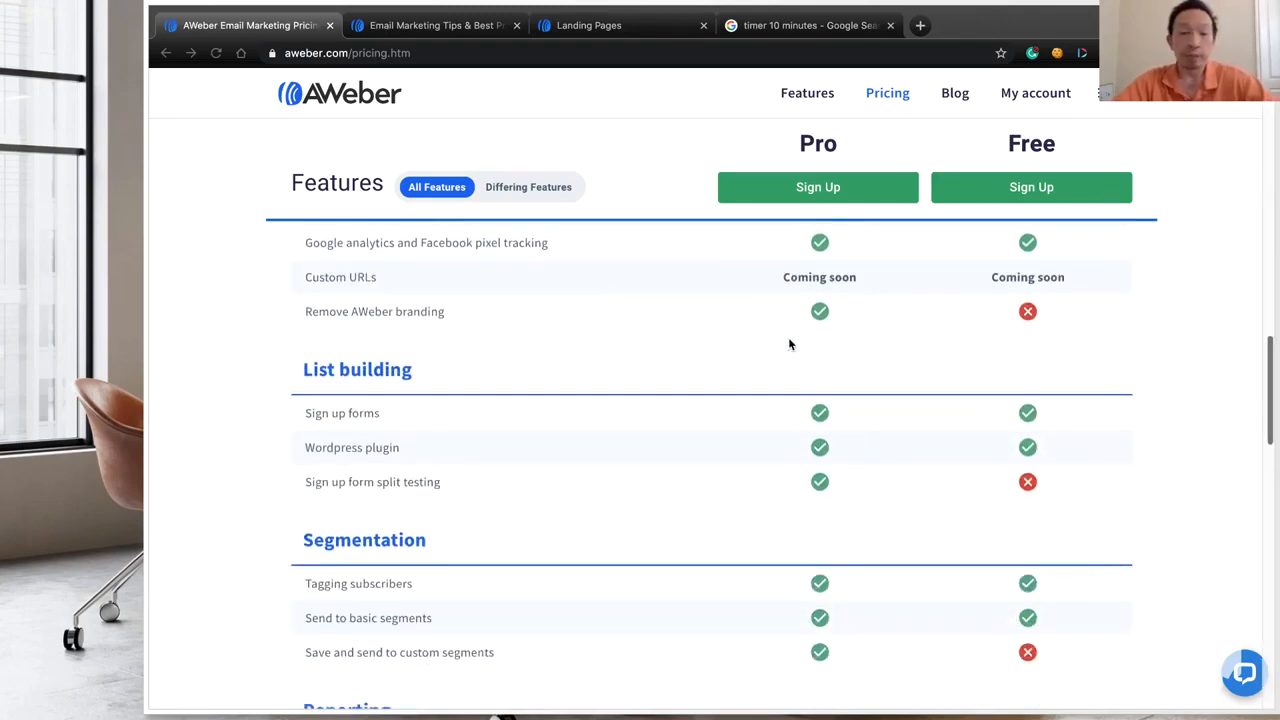
pyautogui.scroll(-2, 900, 460)
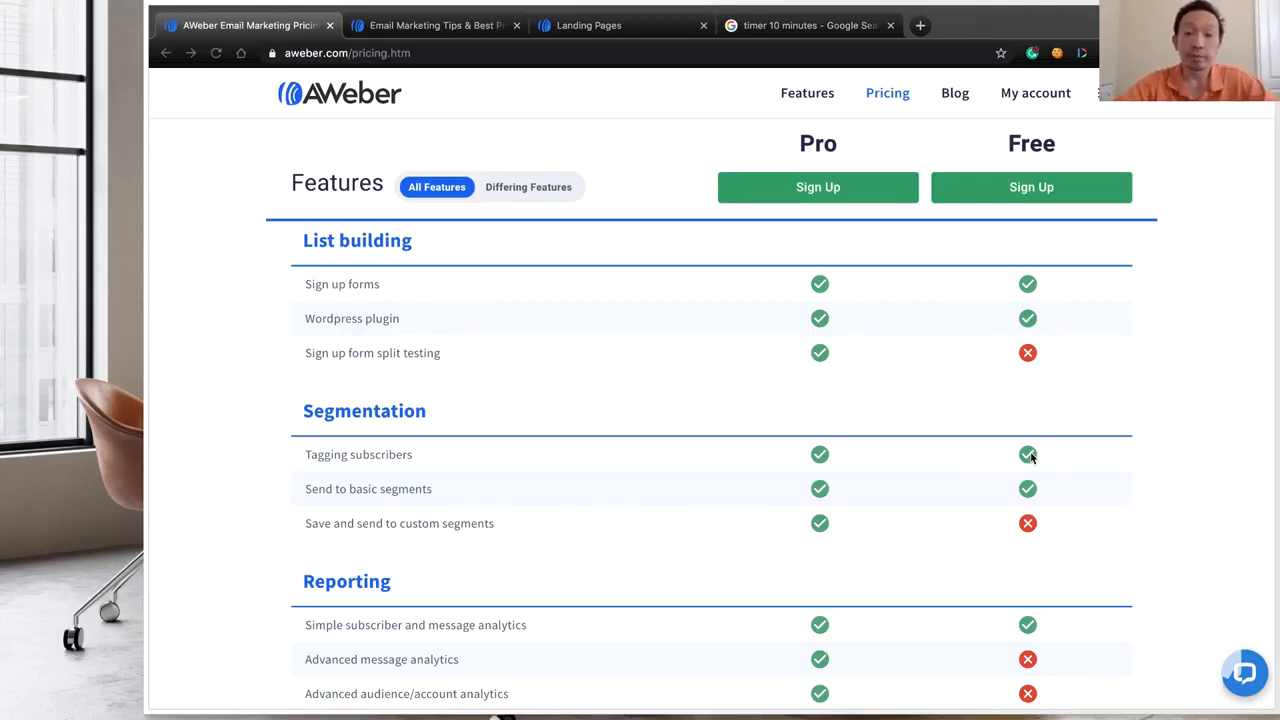
pyautogui.scroll(-6, 1030, 456)
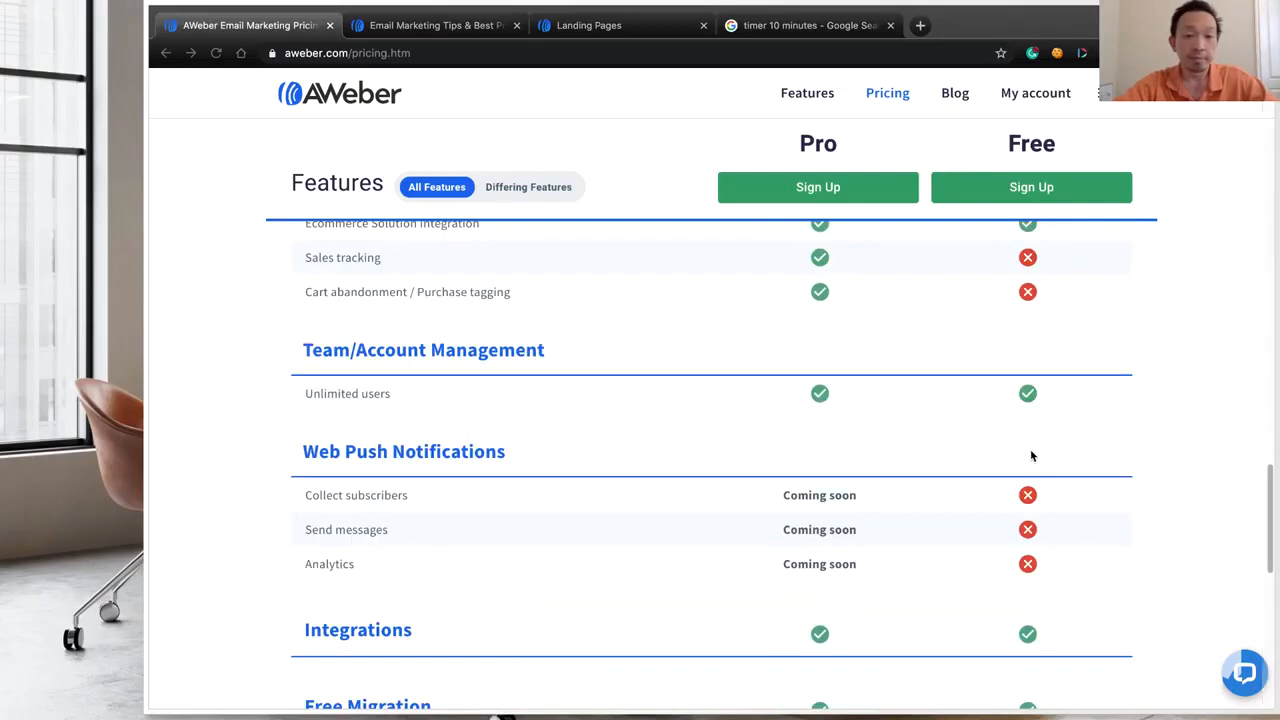
# Start the 10-minute countdown on the Google timer page and return to AWeber's Landing Pages
pyautogui.click(579, 27)
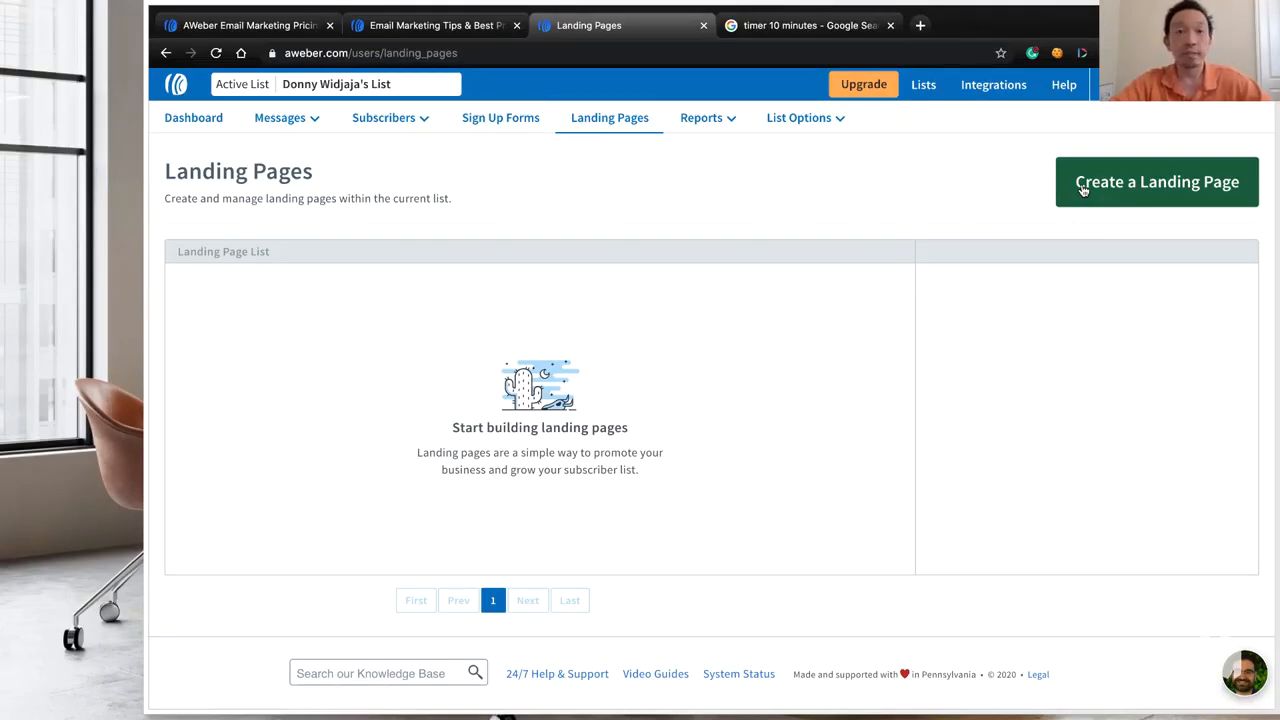
pyautogui.click(839, 33)
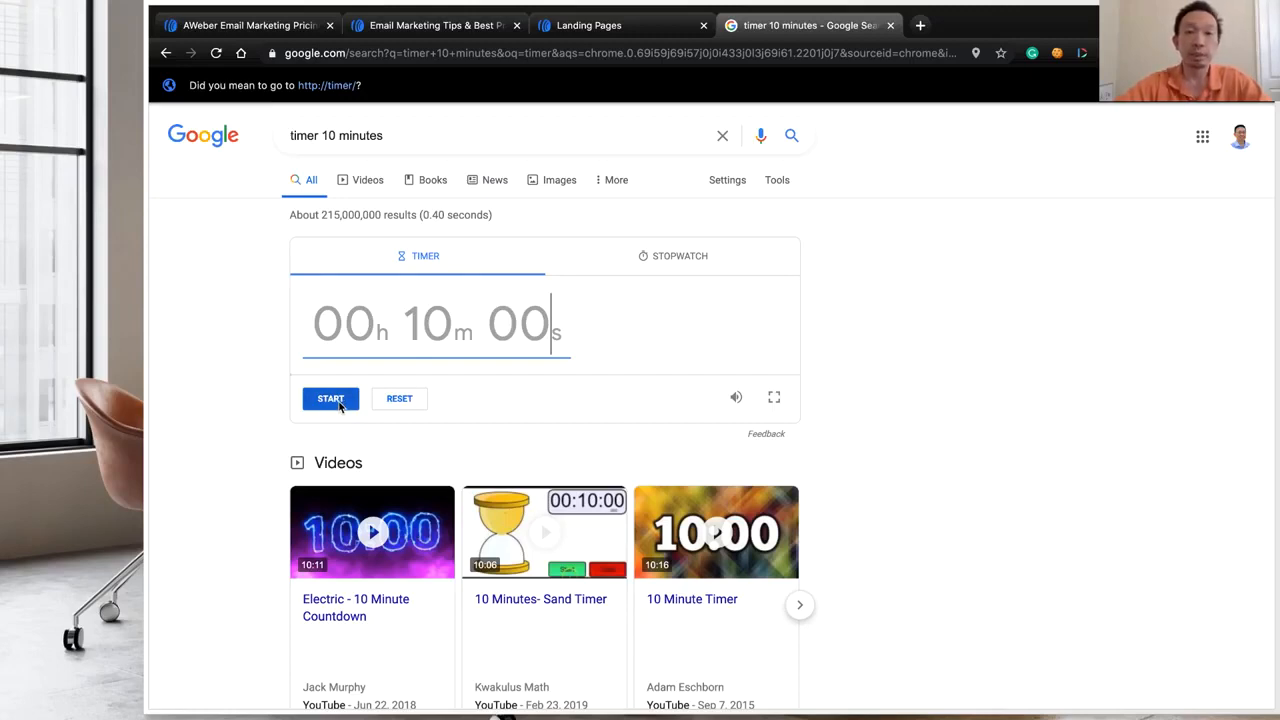
pyautogui.click(610, 29)
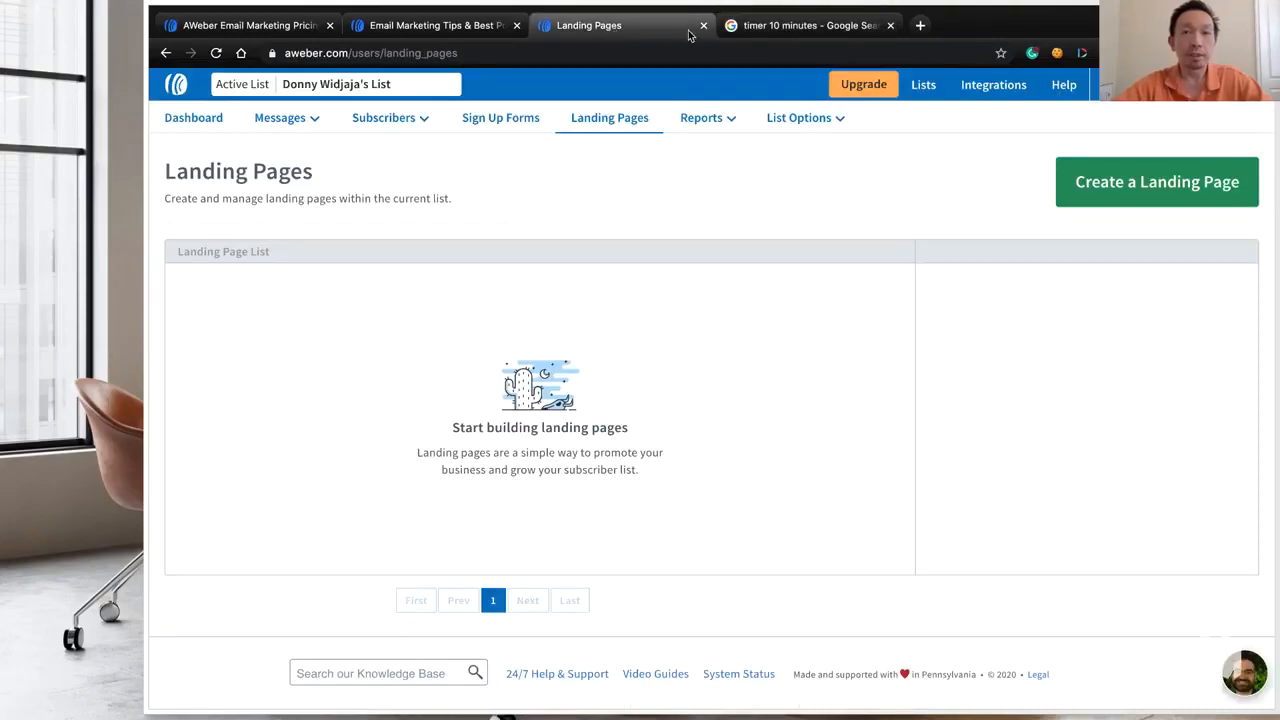
pyautogui.click(800, 27)
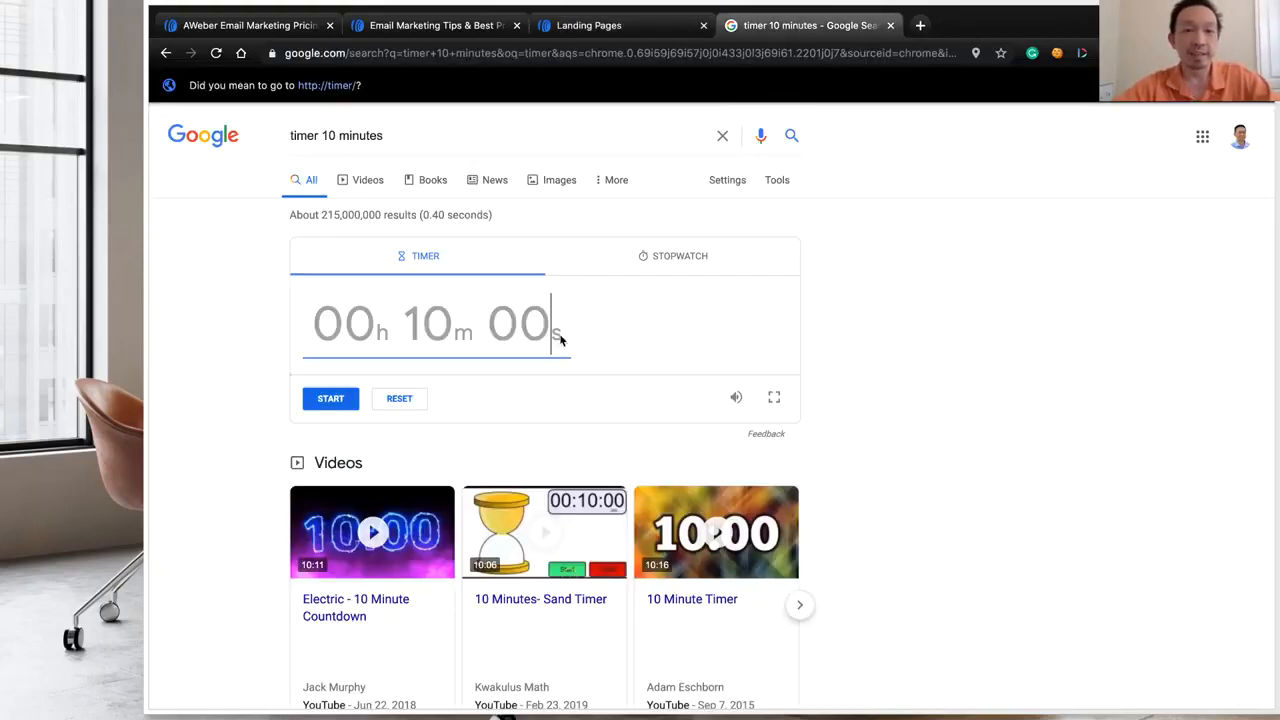
pyautogui.click(340, 406)
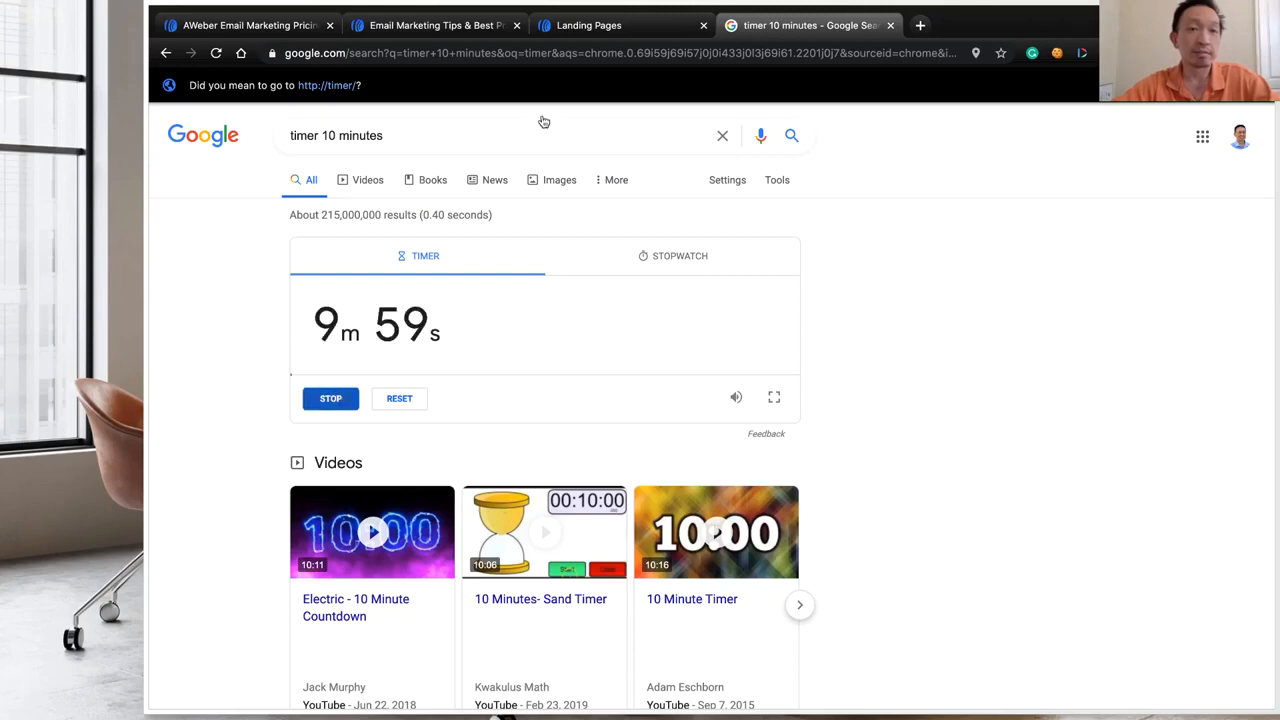
pyautogui.click(610, 27)
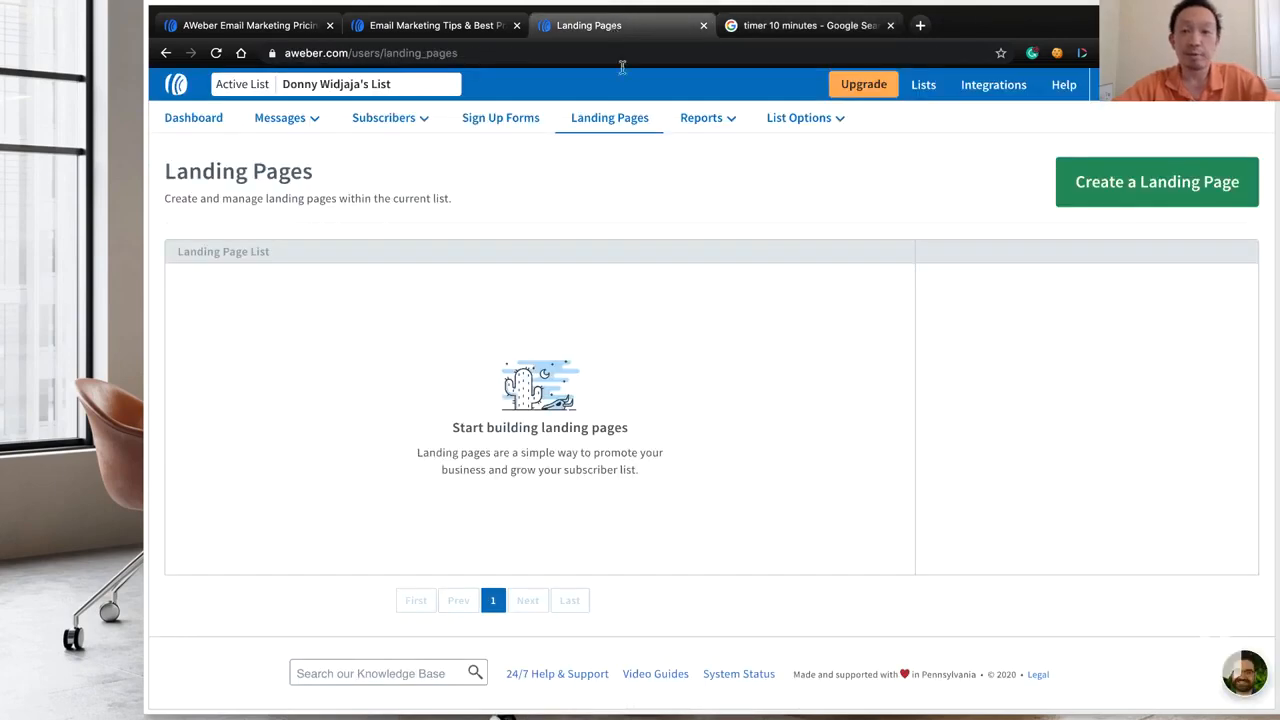
# Start creating a landing page and open a preview of the Book Promotion template from the gallery
pyautogui.click(1136, 190)
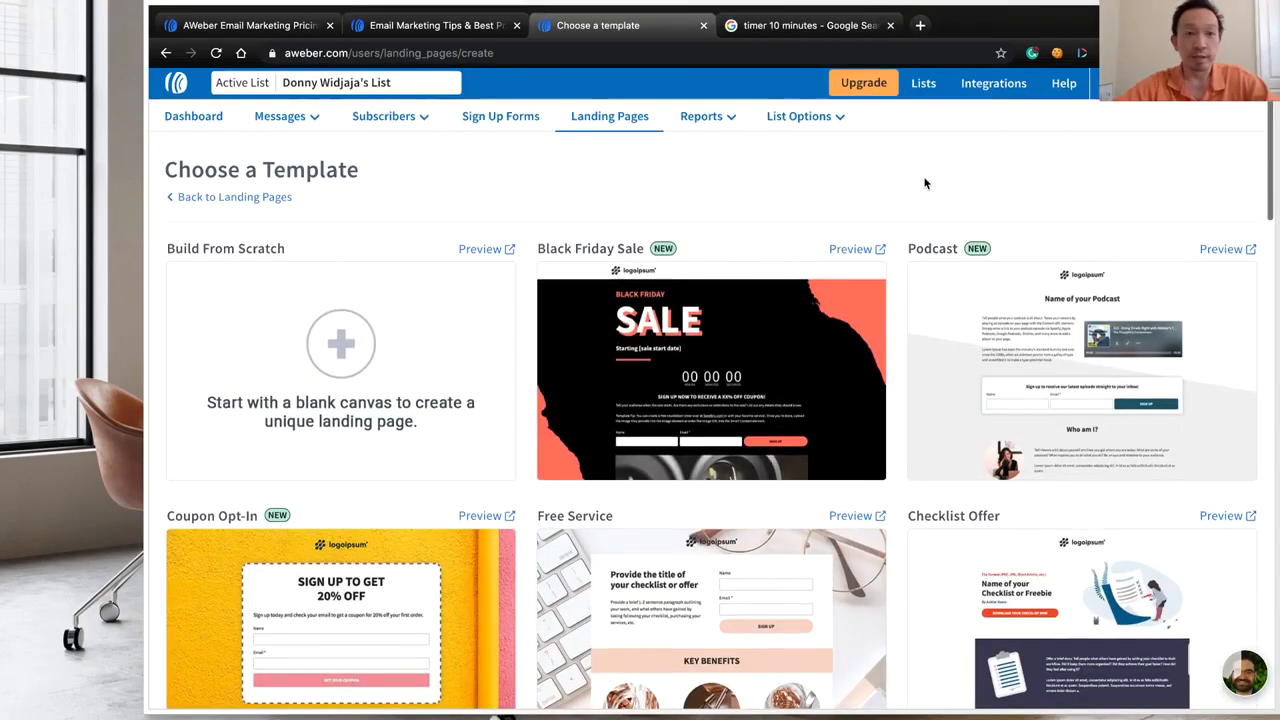
pyautogui.scroll(-1, 925, 183)
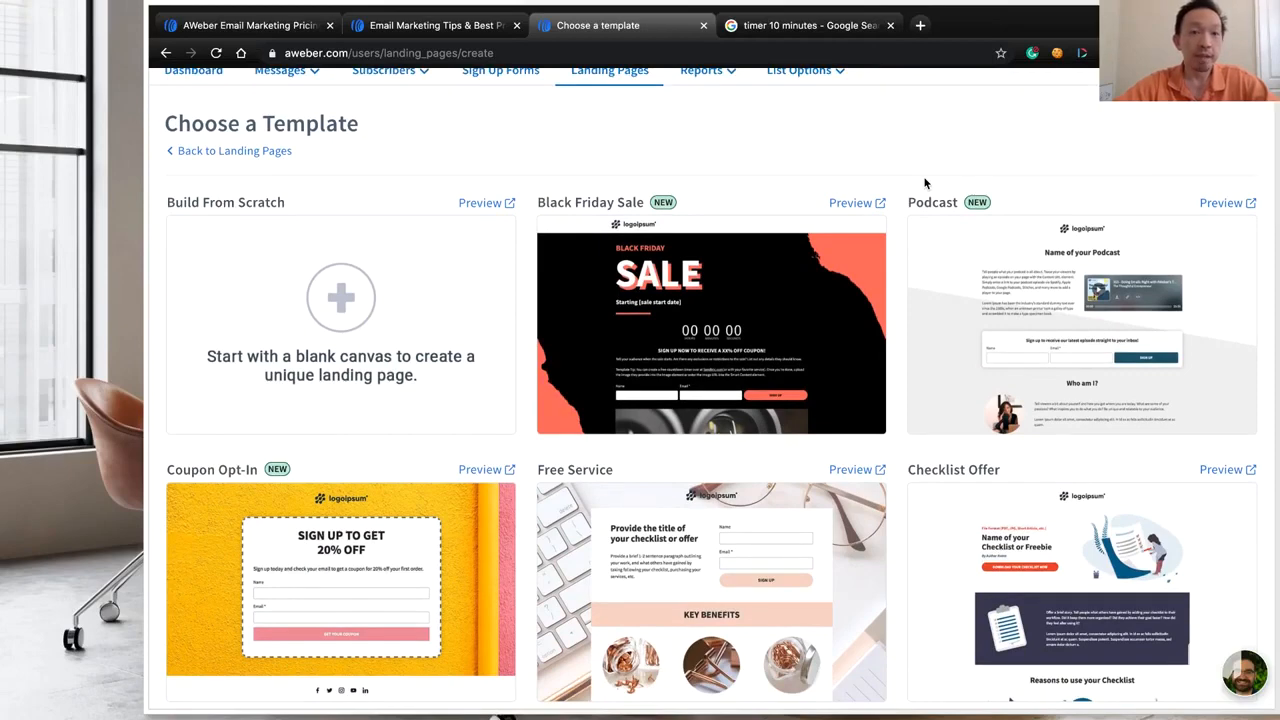
pyautogui.scroll(-1, 925, 183)
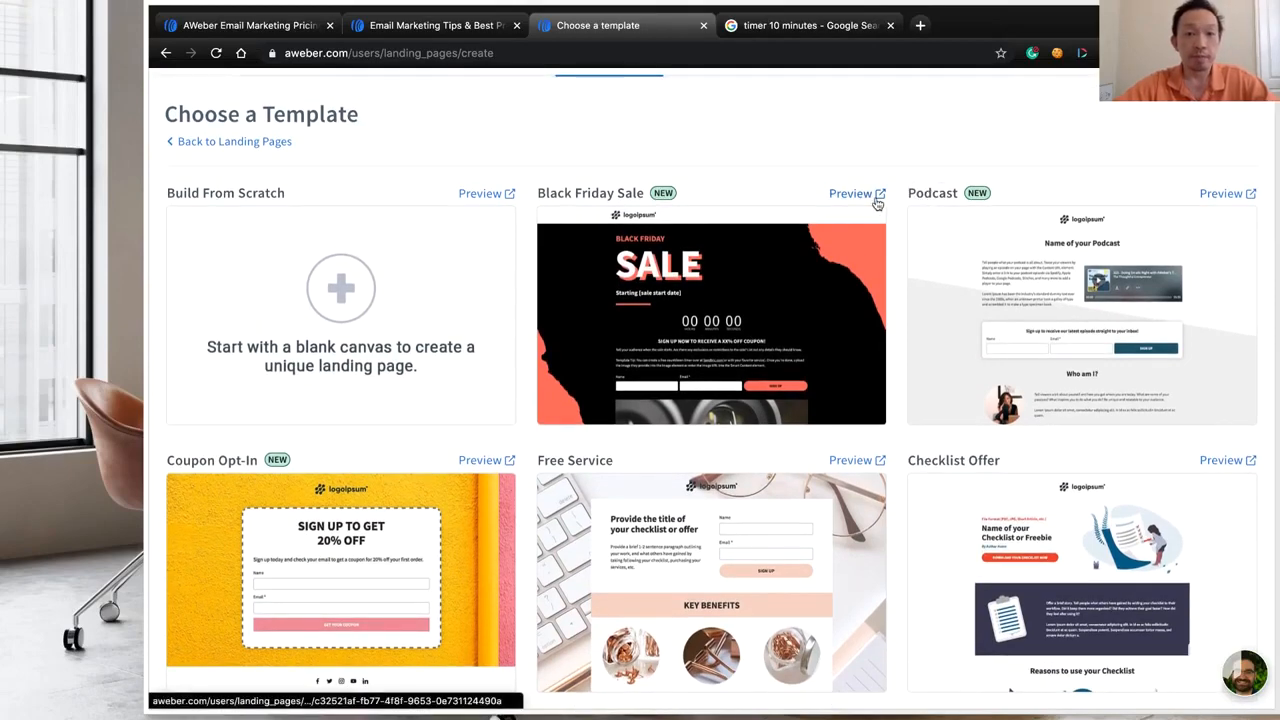
pyautogui.scroll(-3, 877, 203)
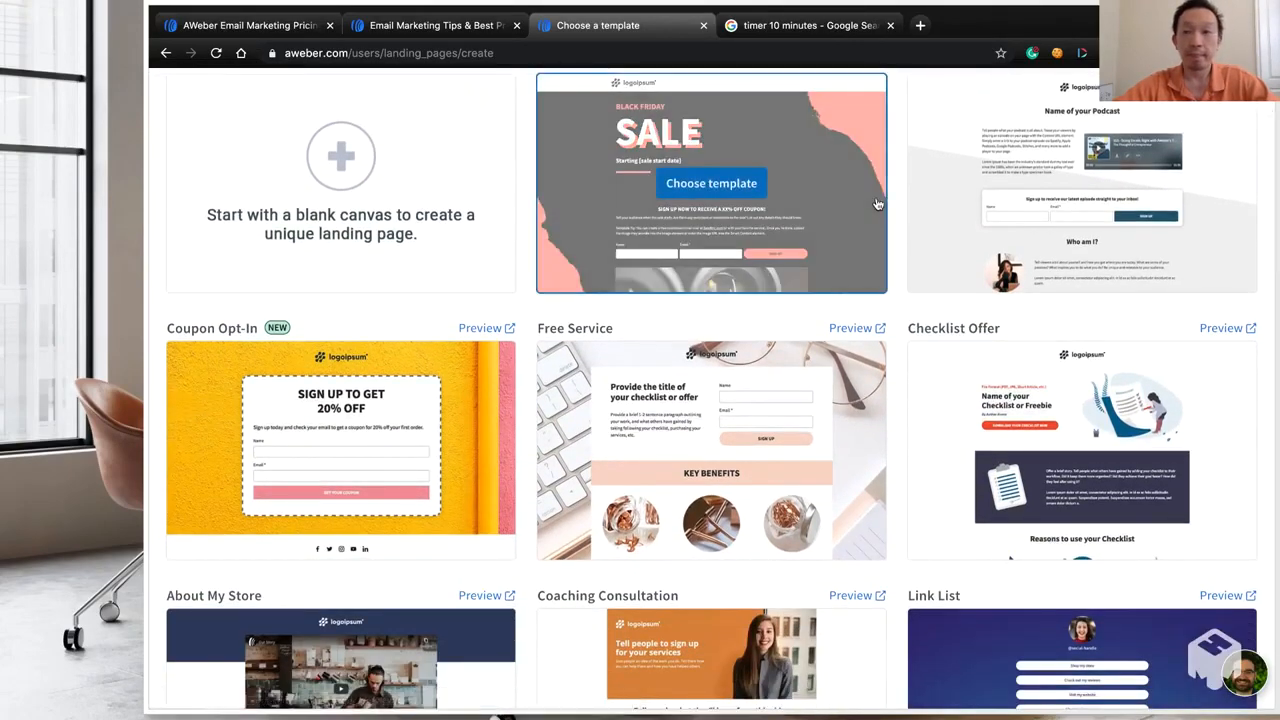
pyautogui.scroll(-4, 877, 203)
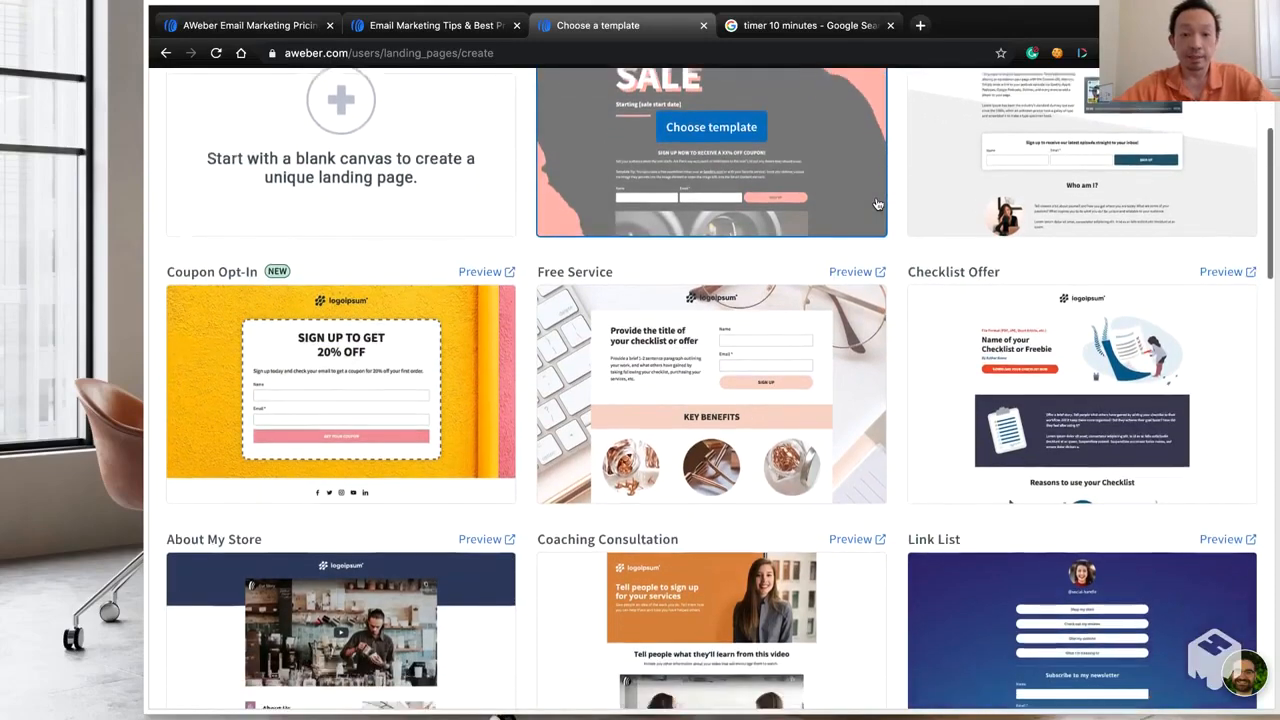
pyautogui.scroll(-3, 877, 203)
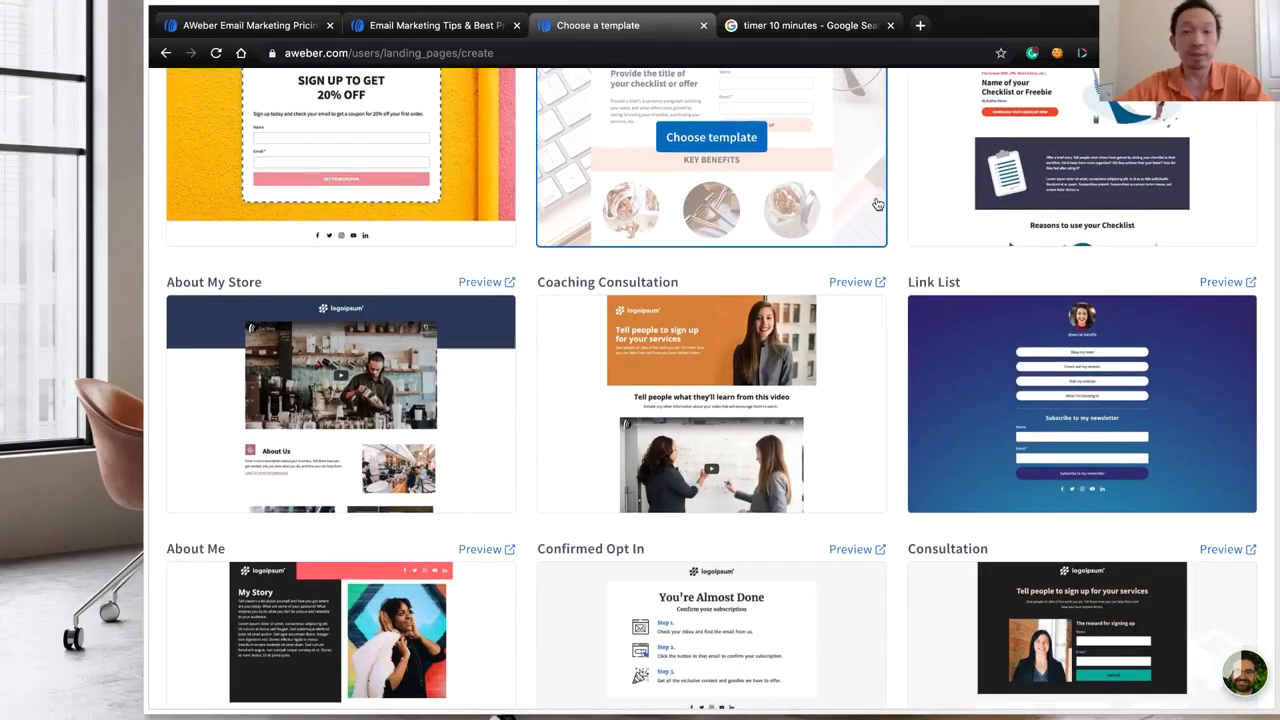
pyautogui.scroll(-3, 877, 203)
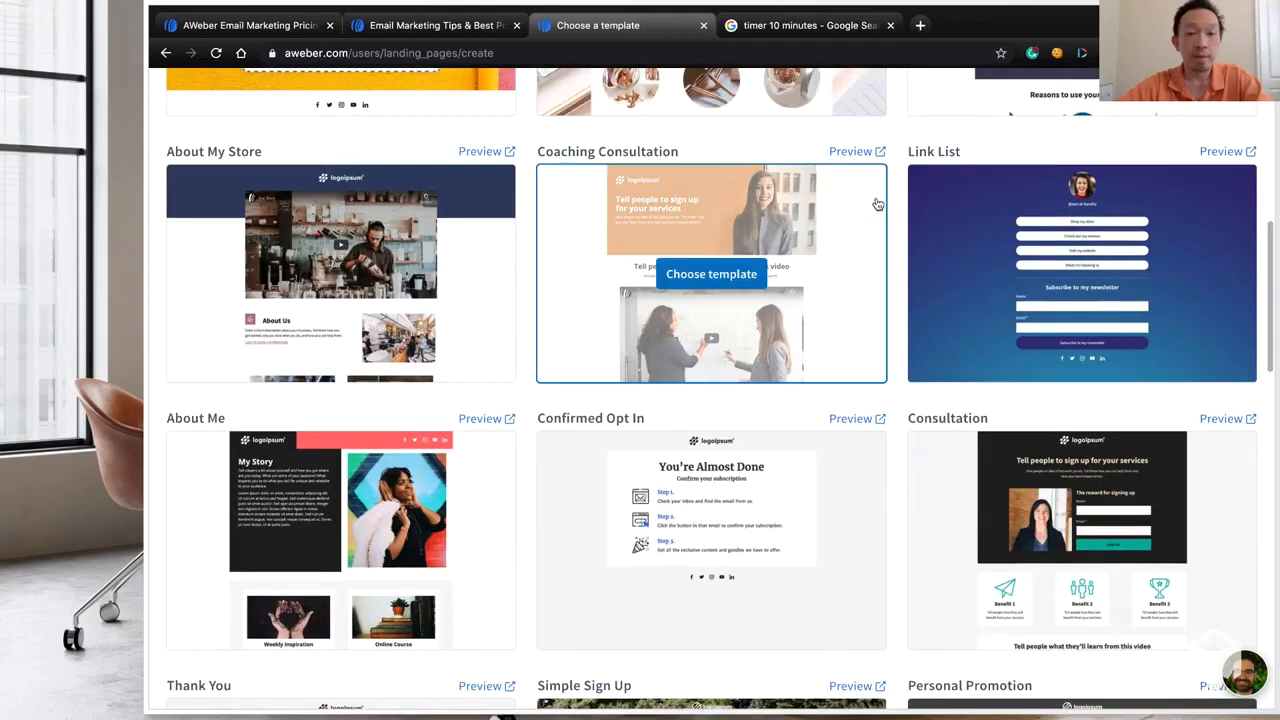
pyautogui.scroll(-4, 877, 203)
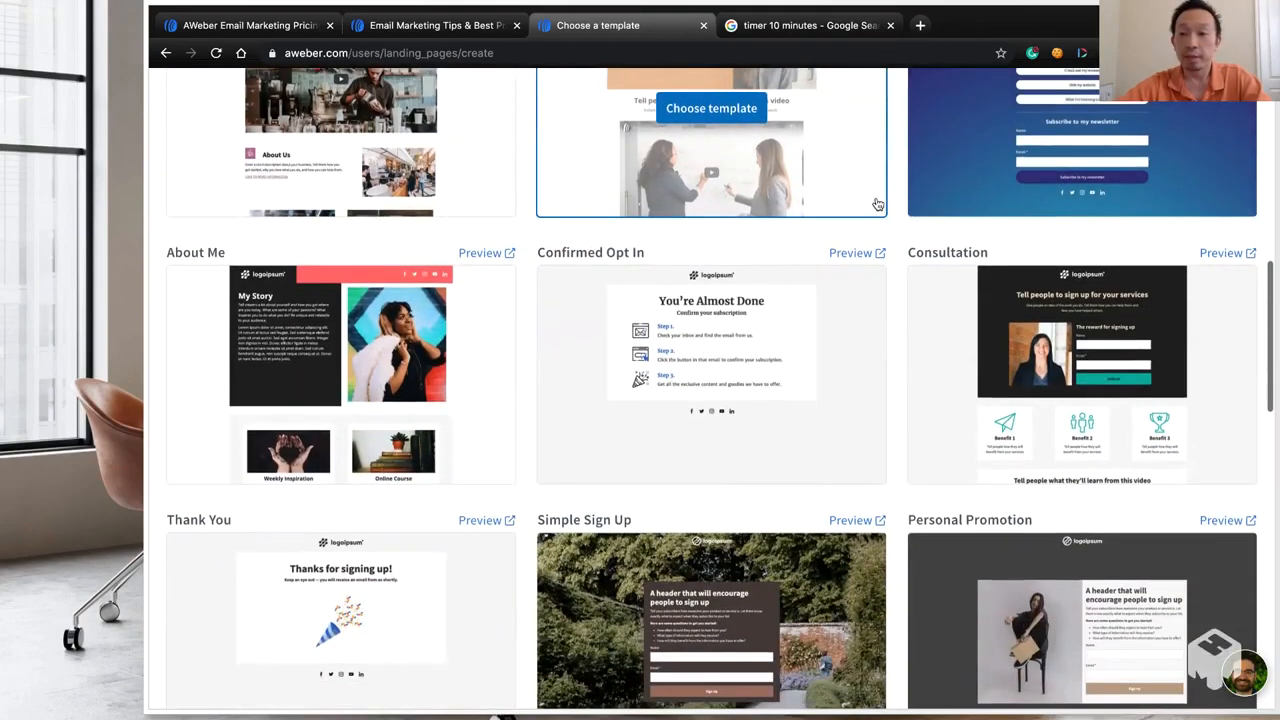
pyautogui.scroll(-1, 877, 205)
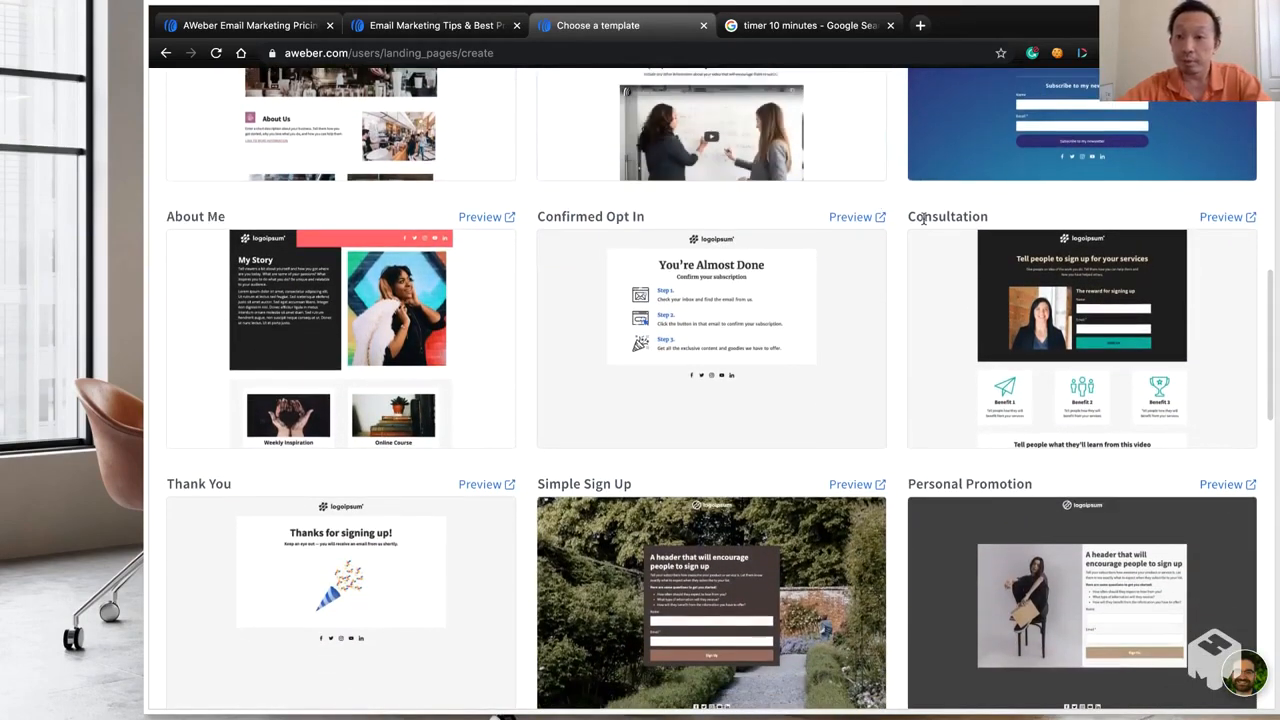
pyautogui.scroll(-1, 952, 262)
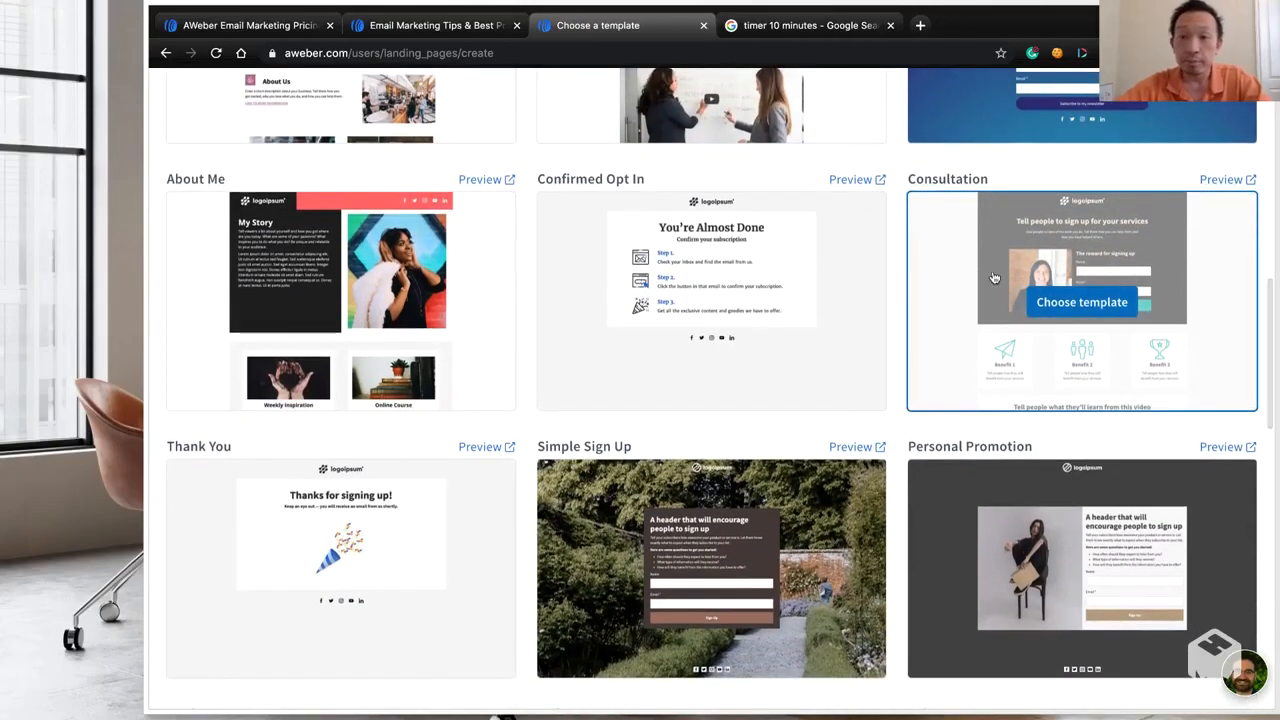
pyautogui.scroll(-4, 910, 302)
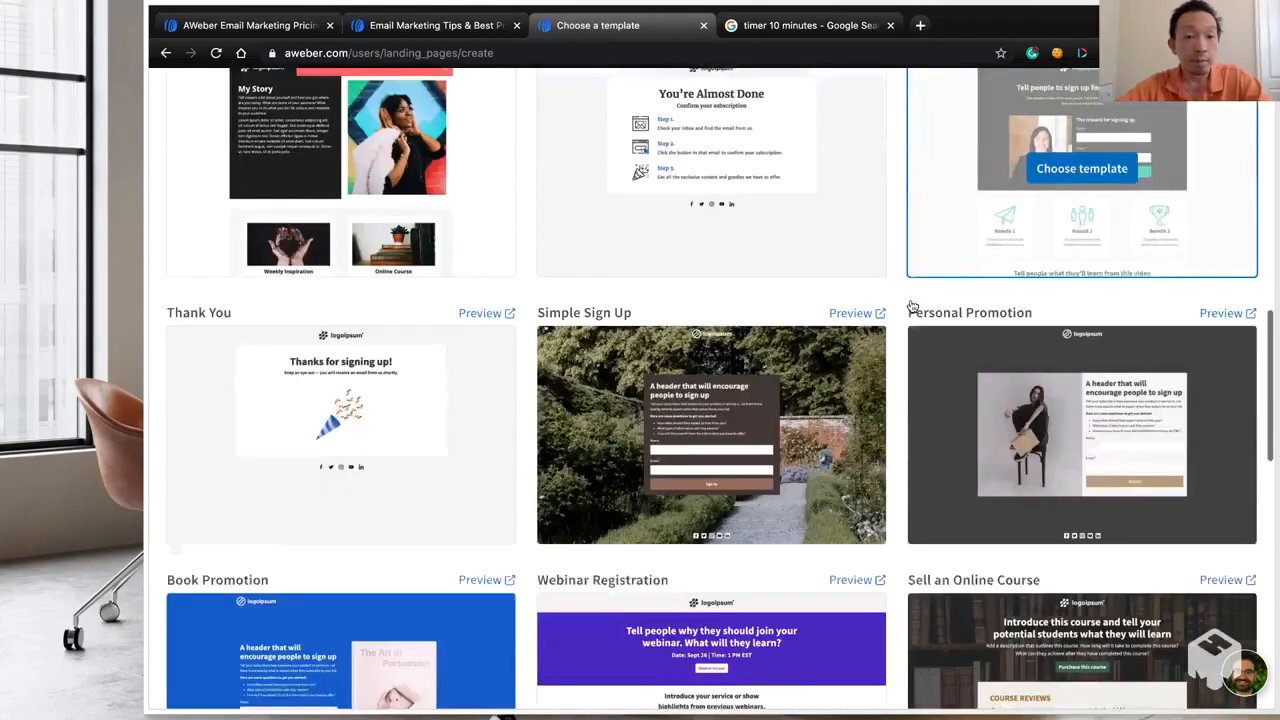
pyautogui.scroll(-4, 910, 302)
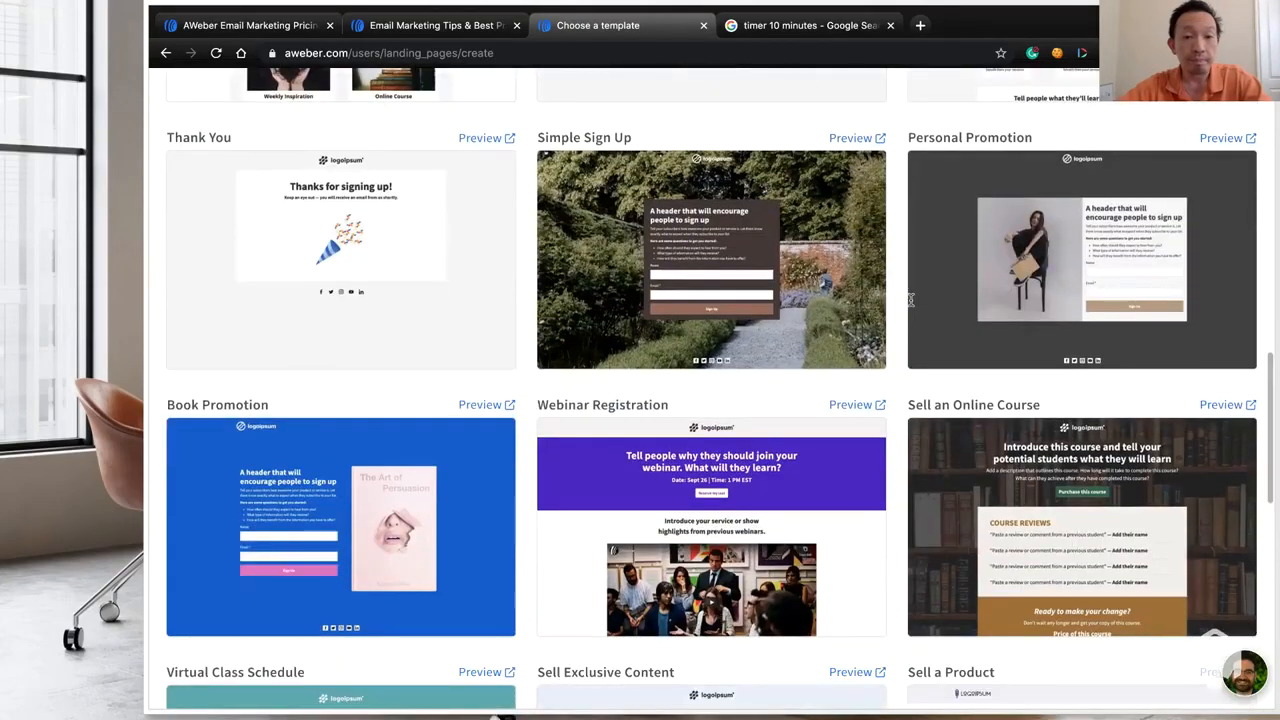
pyautogui.scroll(-3, 911, 304)
pyautogui.scroll(-1, 911, 306)
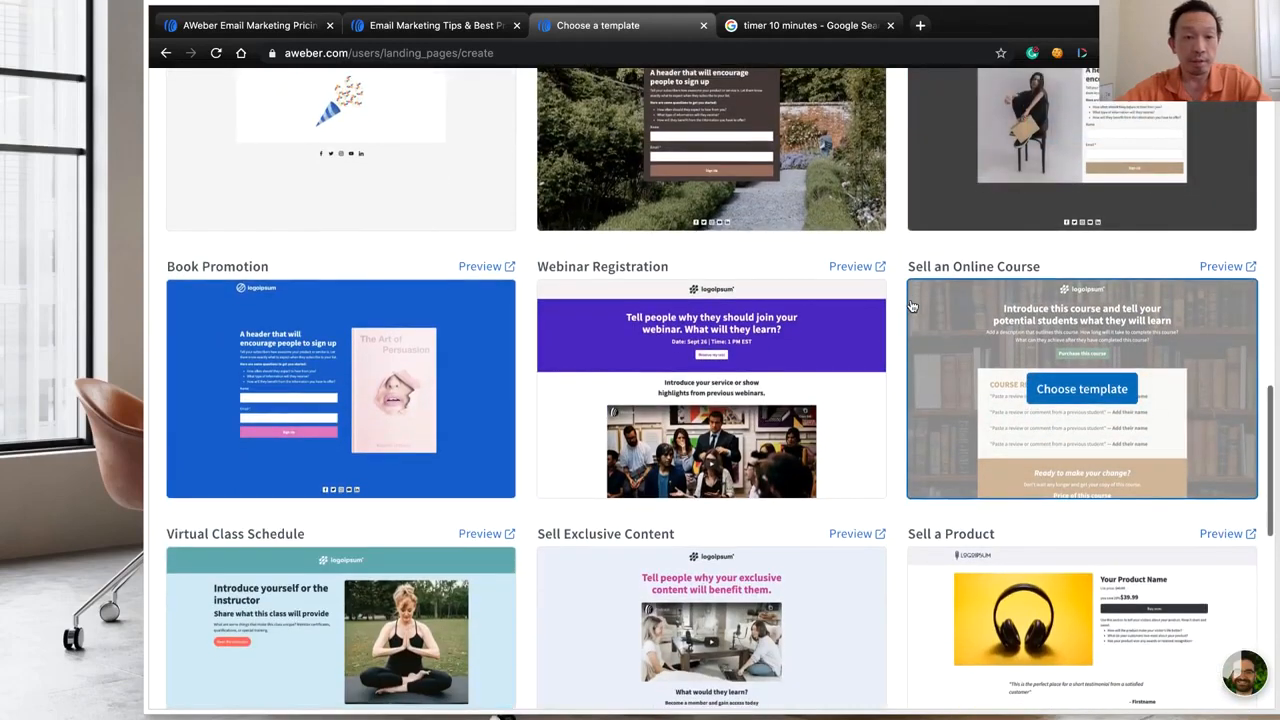
pyautogui.click(487, 268)
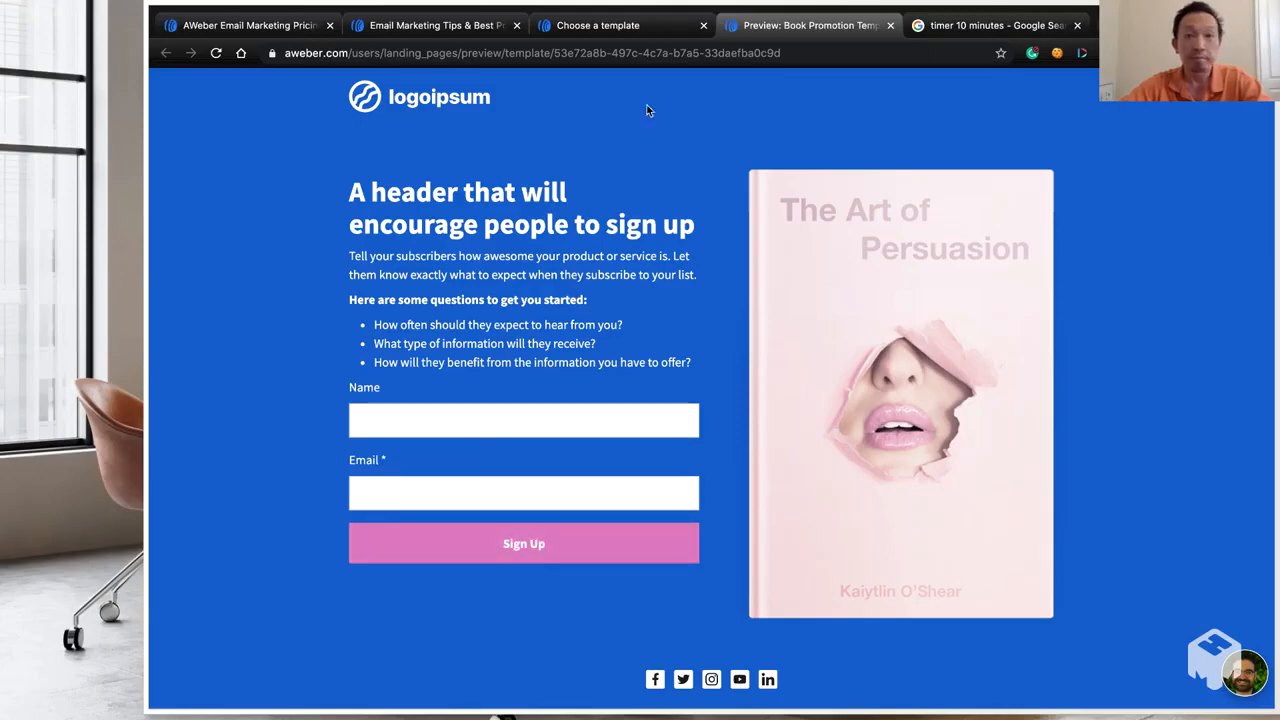
# Return to the template gallery, look through the remaining templates and open a preview of the Consultation template
pyautogui.click(672, 36)
pyautogui.scroll(-5, 837, 358)
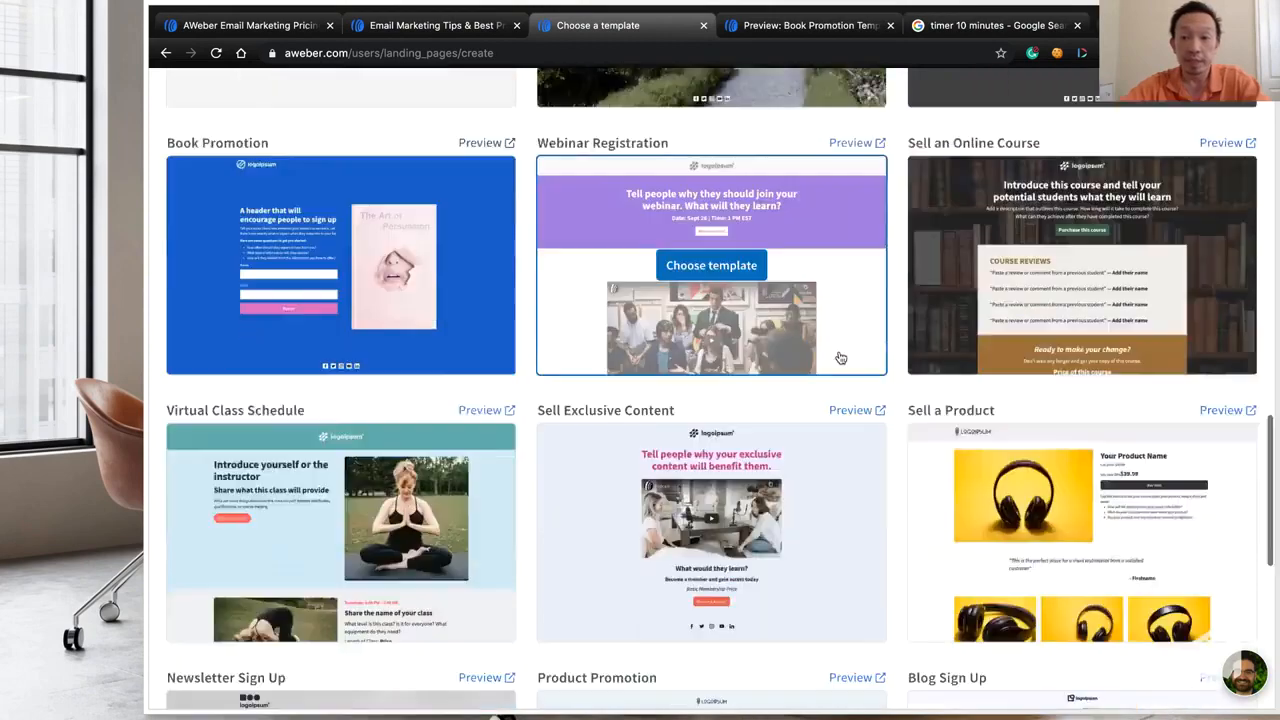
pyautogui.scroll(-2, 840, 358)
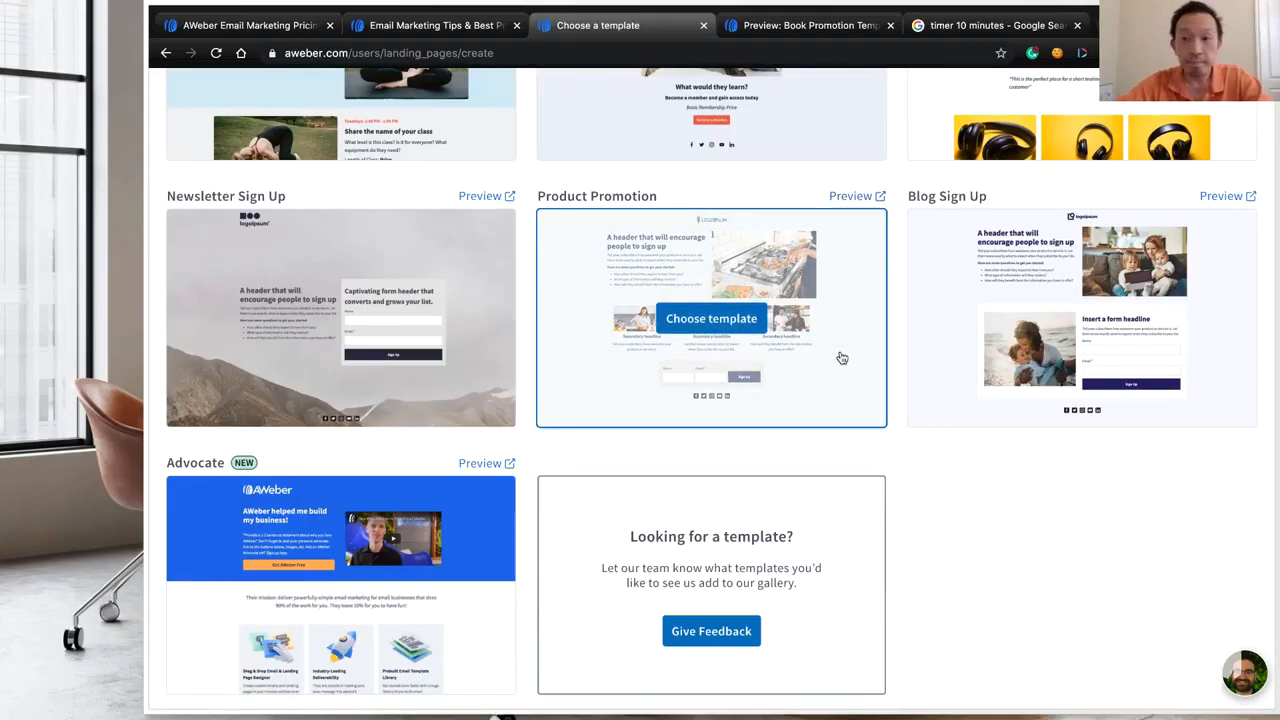
pyautogui.scroll(1, 842, 358)
pyautogui.scroll(5, 841, 358)
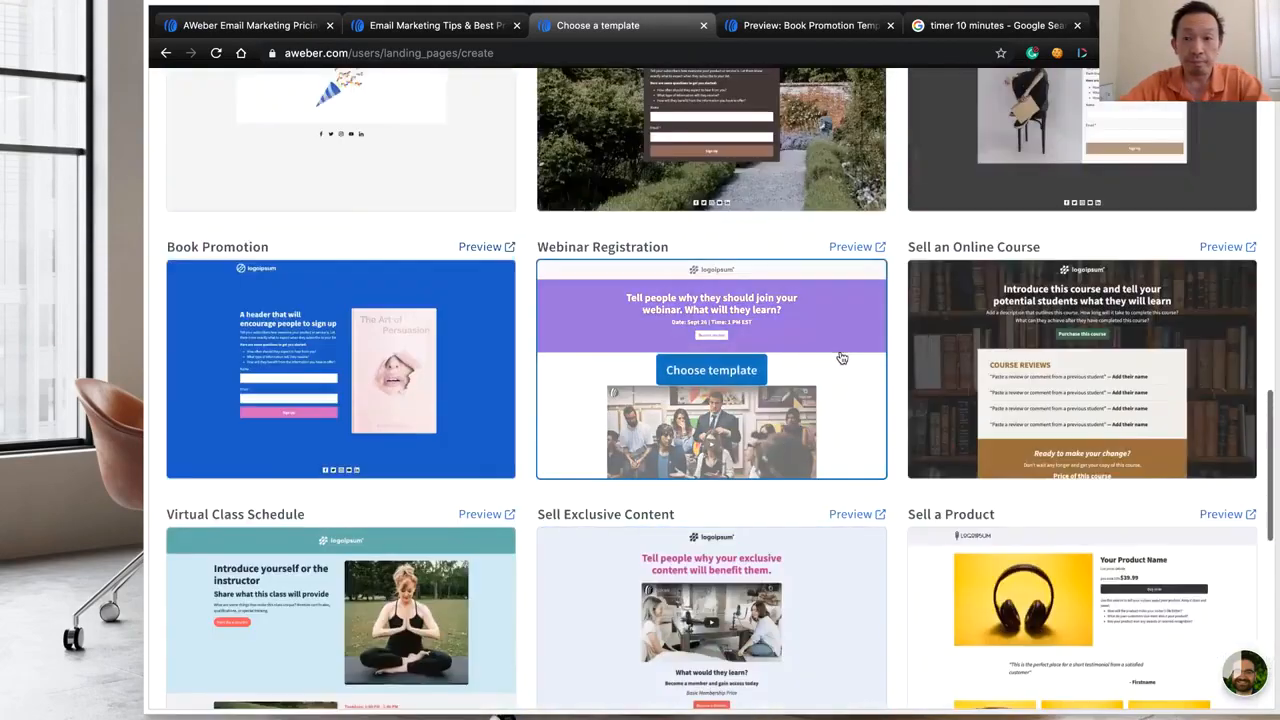
pyautogui.scroll(2, 841, 358)
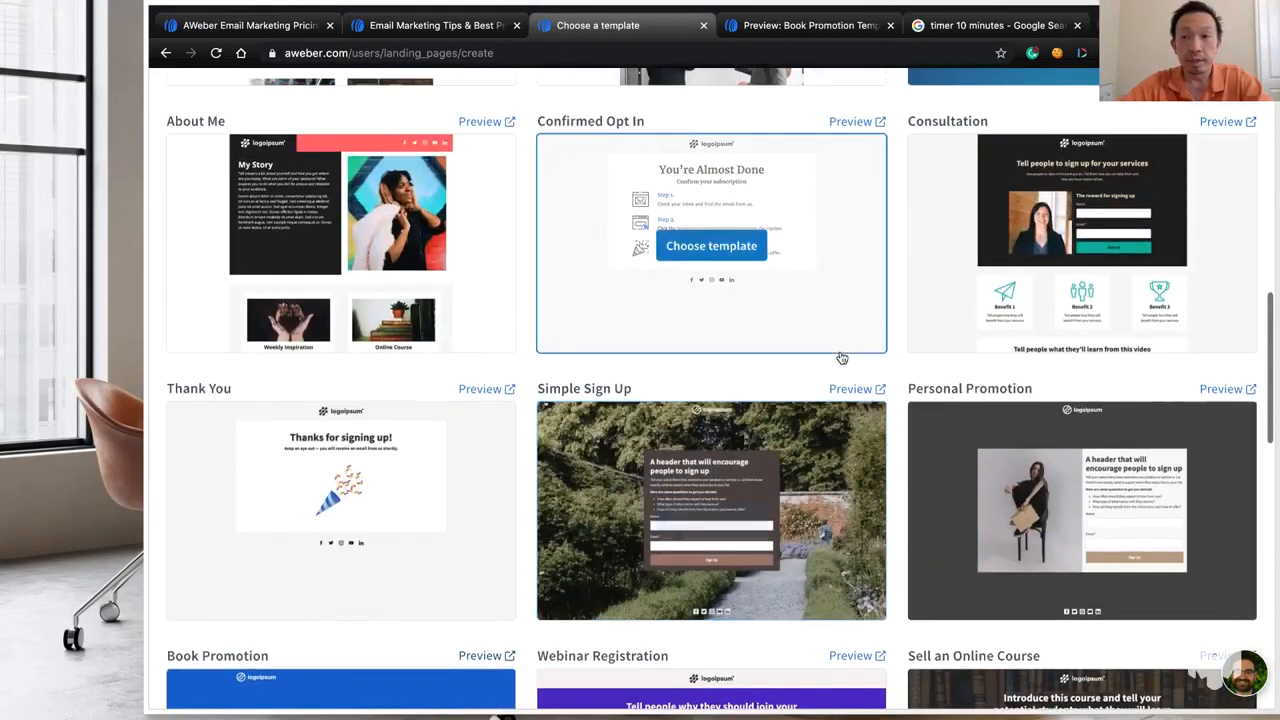
pyautogui.click(1238, 128)
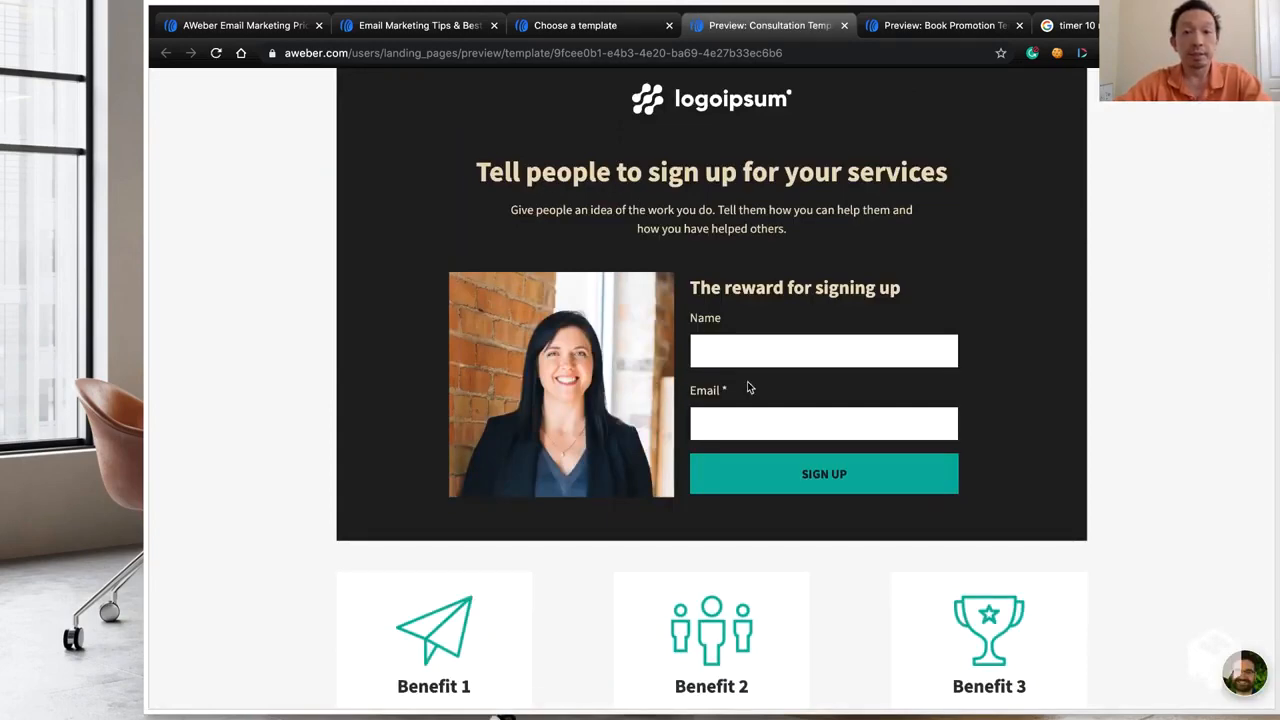
# Review the whole Consultation template preview, from the sign-up form to the closing call to action, and close it
pyautogui.scroll(-4, 748, 384)
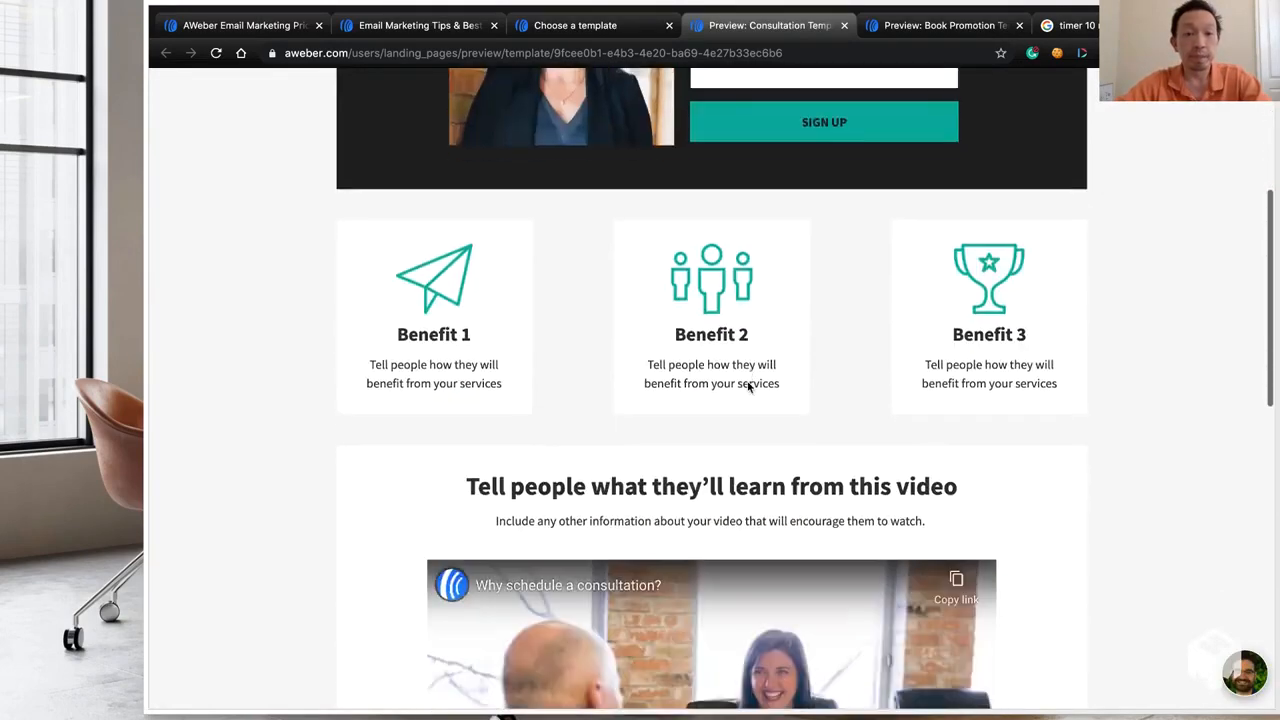
pyautogui.scroll(-8, 747, 381)
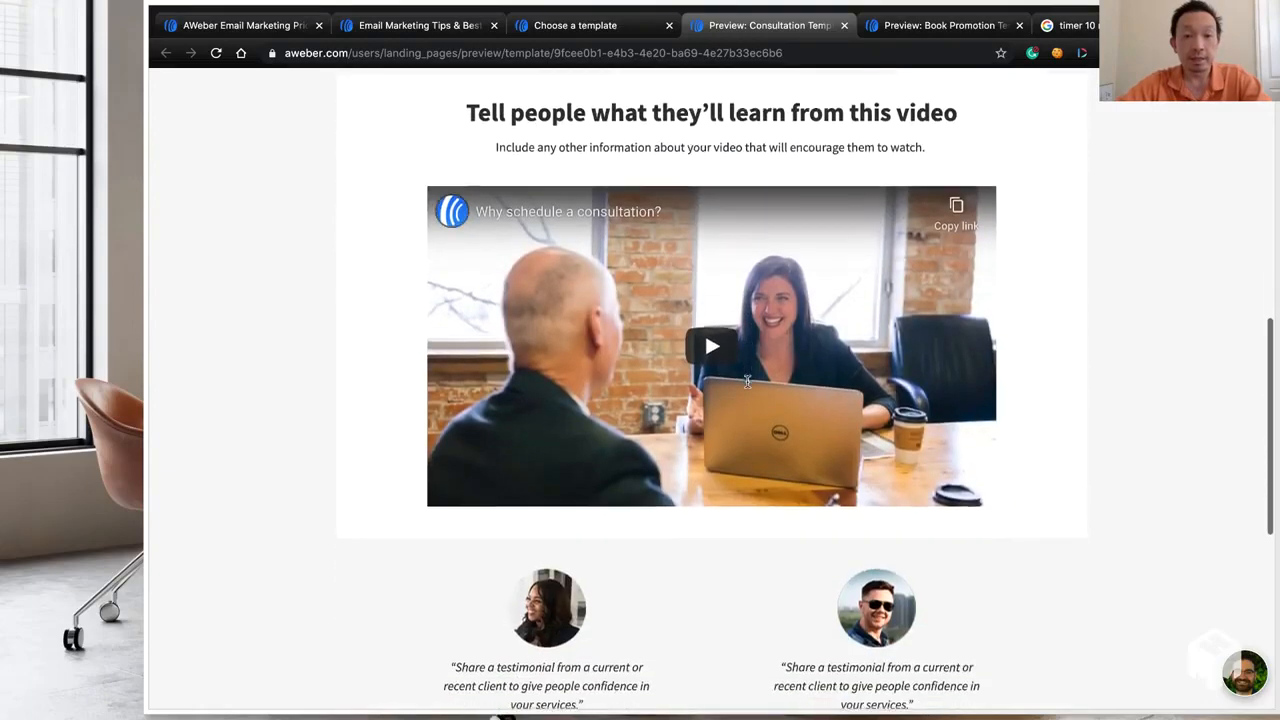
pyautogui.scroll(-2, 747, 381)
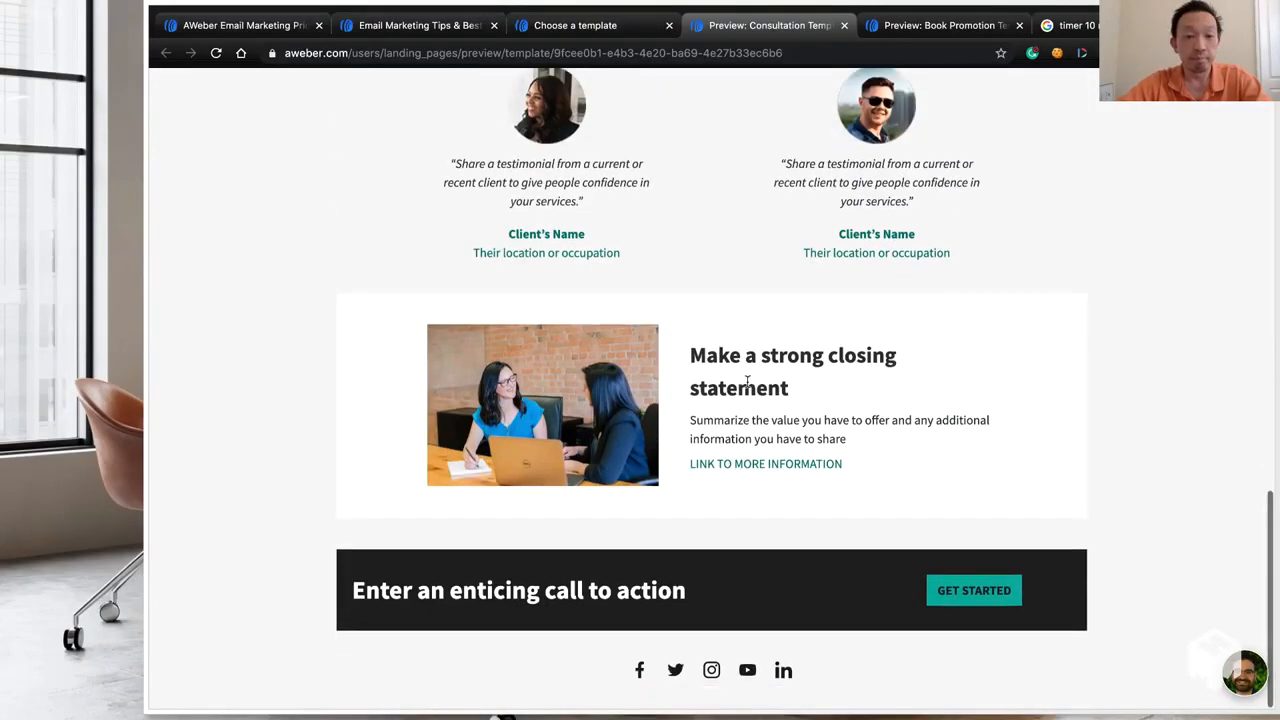
pyautogui.scroll(3, 747, 381)
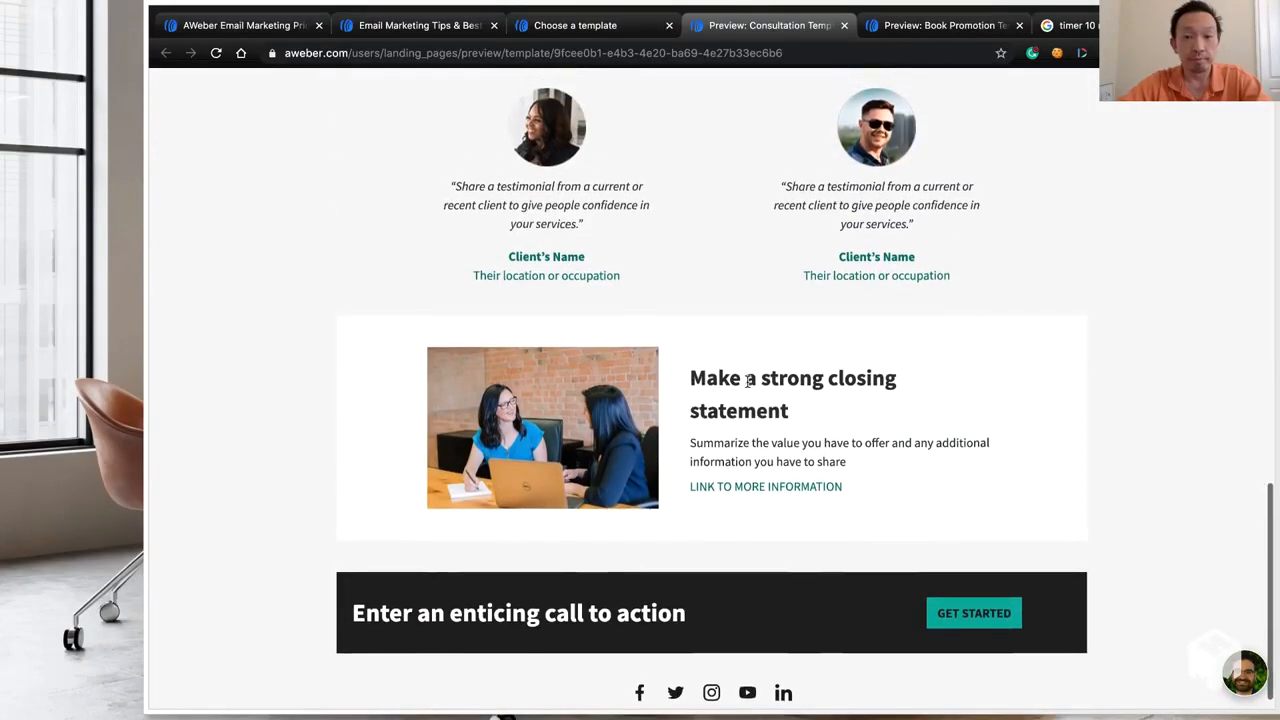
pyautogui.scroll(4, 747, 381)
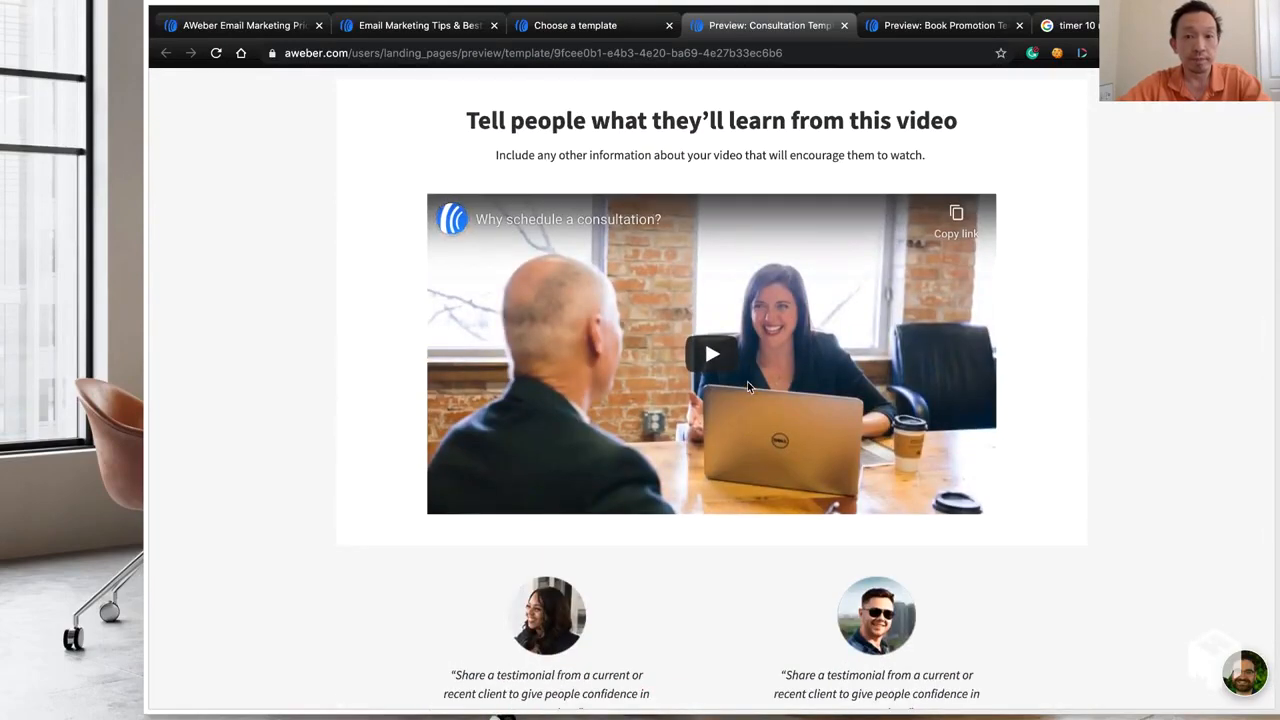
pyautogui.scroll(6, 747, 381)
pyautogui.scroll(4, 747, 381)
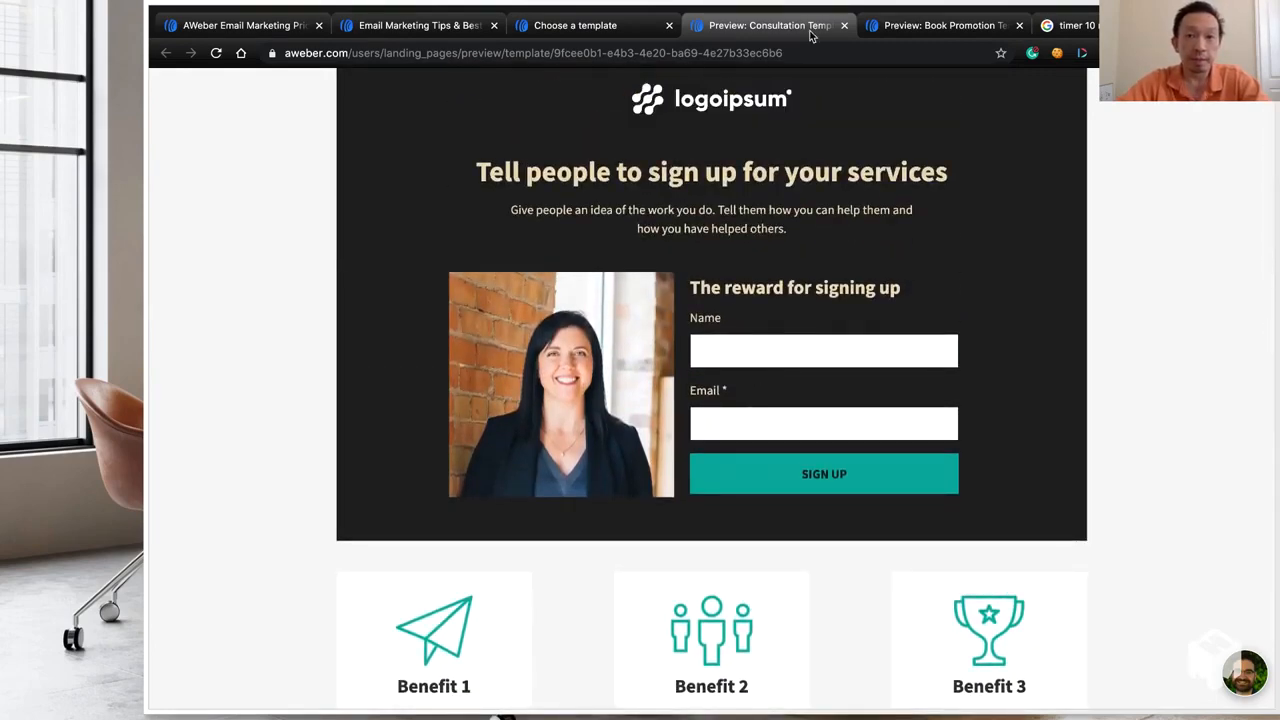
pyautogui.click(844, 27)
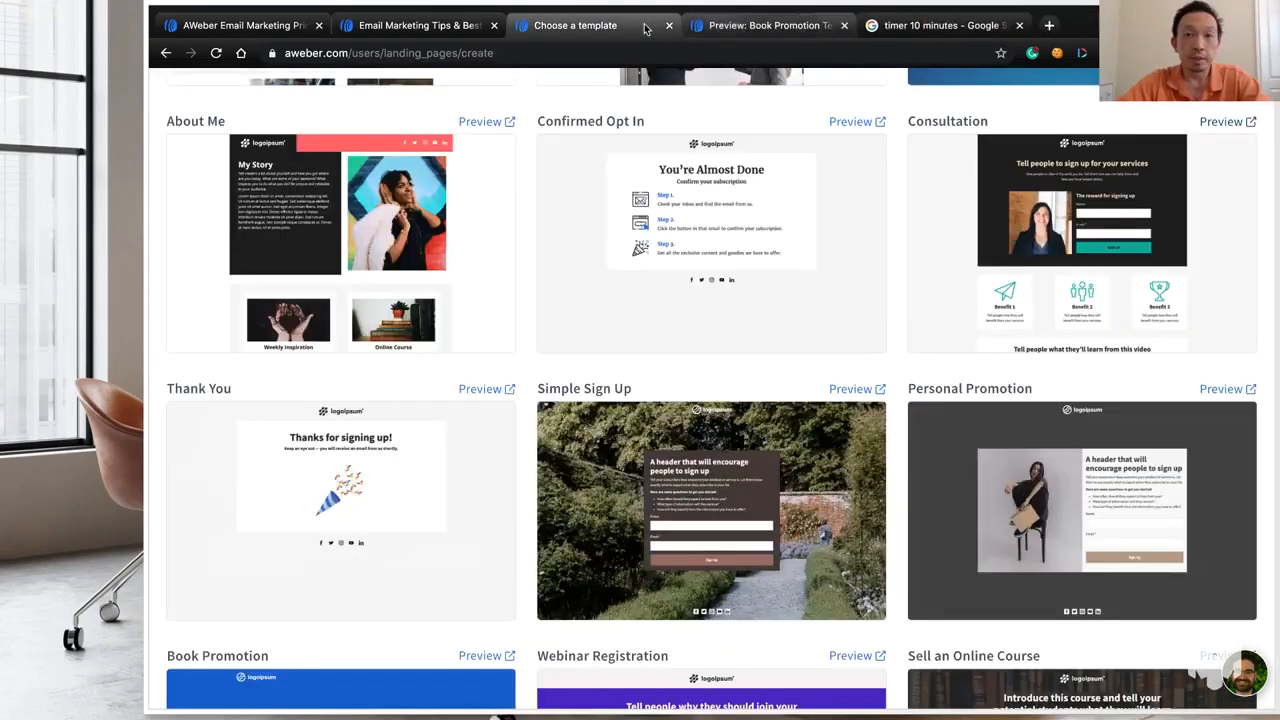
# Choose the Book Promotion template from the gallery for the new landing page
pyautogui.moveTo(603, 198)
pyautogui.scroll(3, 413, 253)
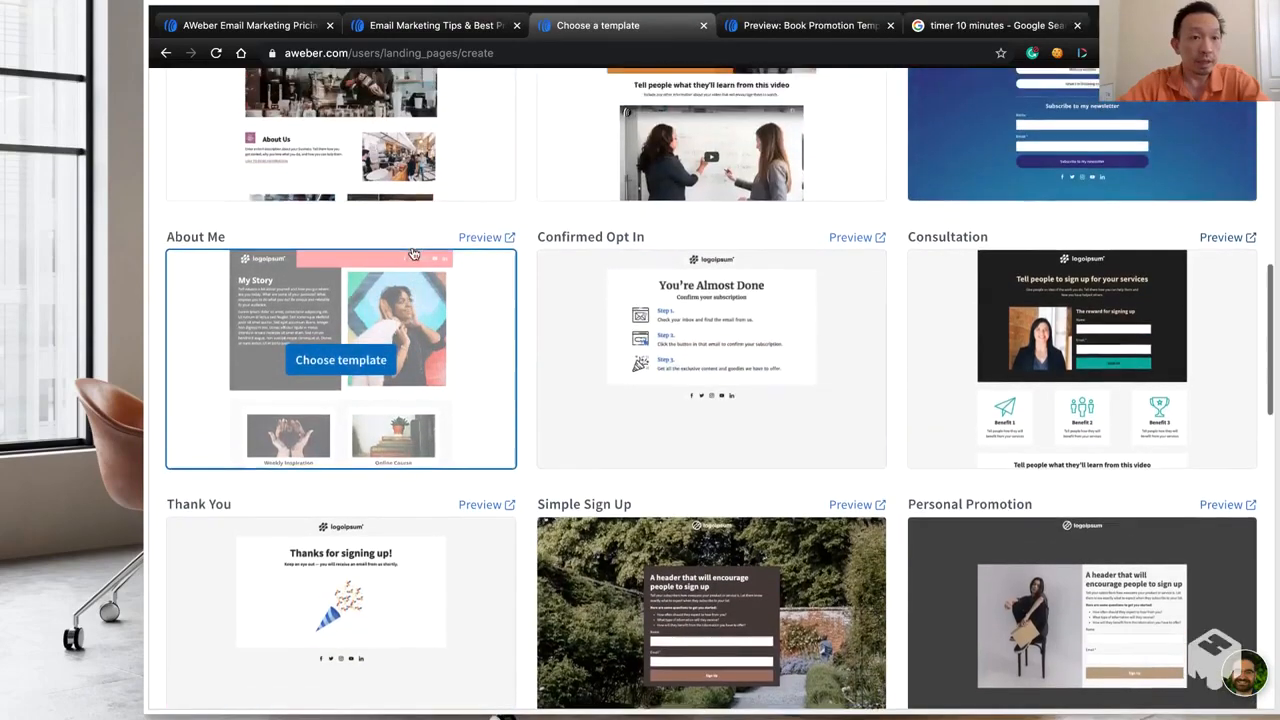
pyautogui.scroll(-5, 413, 253)
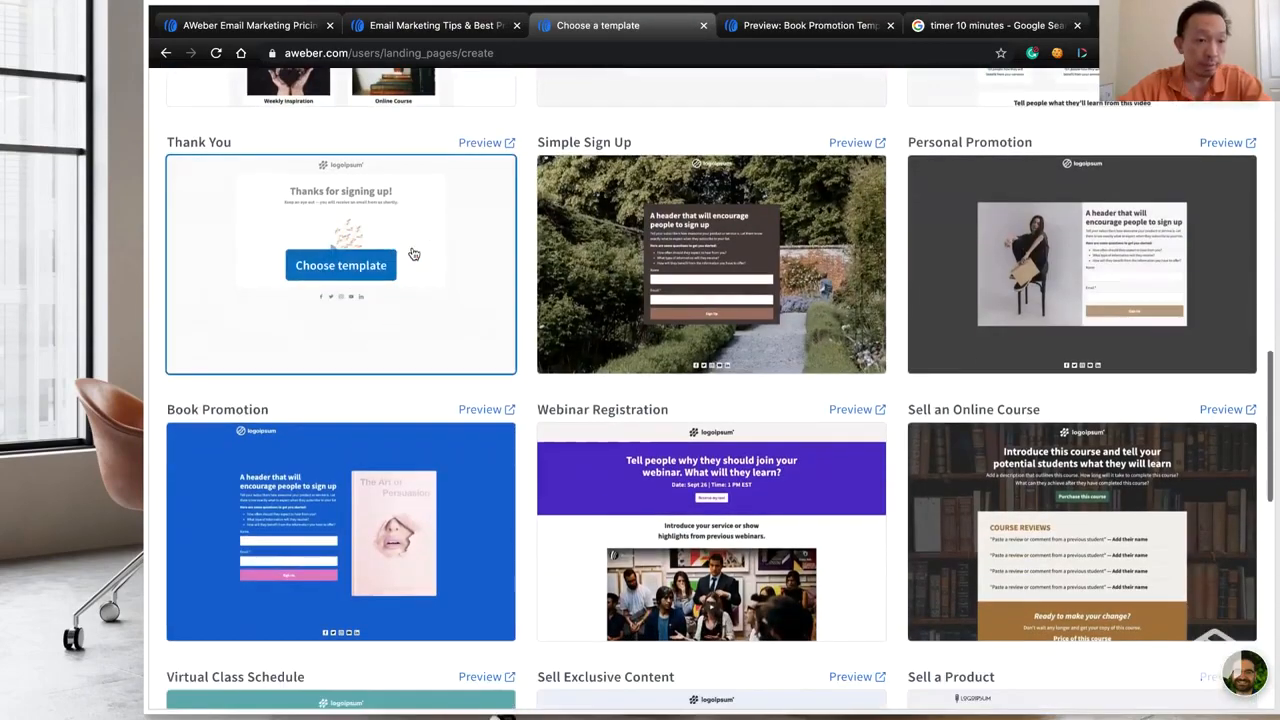
pyautogui.moveTo(352, 585)
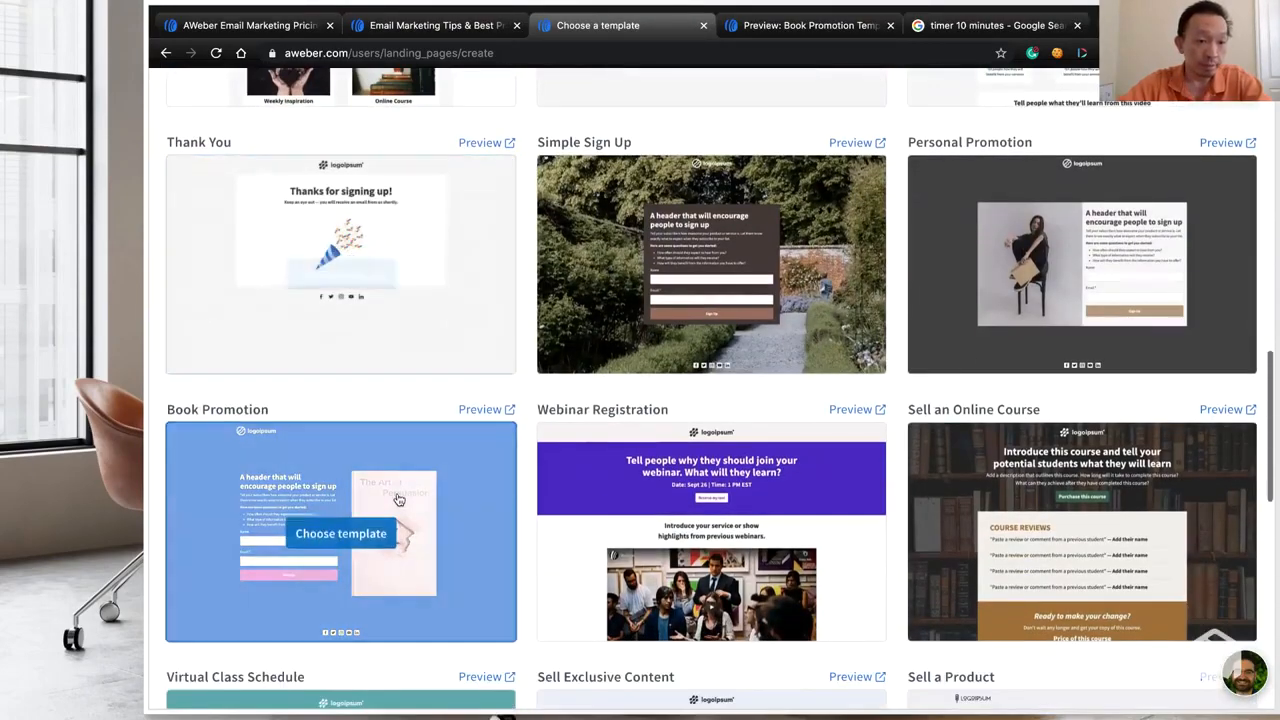
pyautogui.click(366, 540)
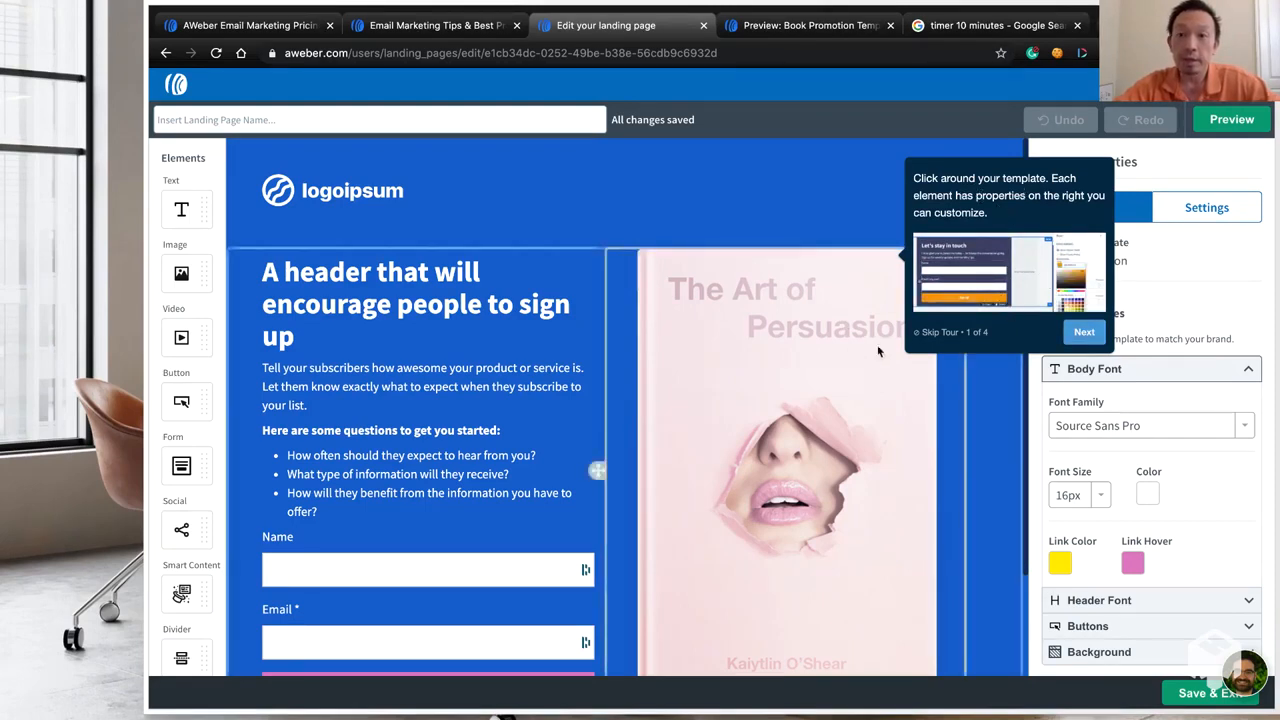
# Go through the landing page editor's introductory tour to the end and close it
pyautogui.click(1085, 333)
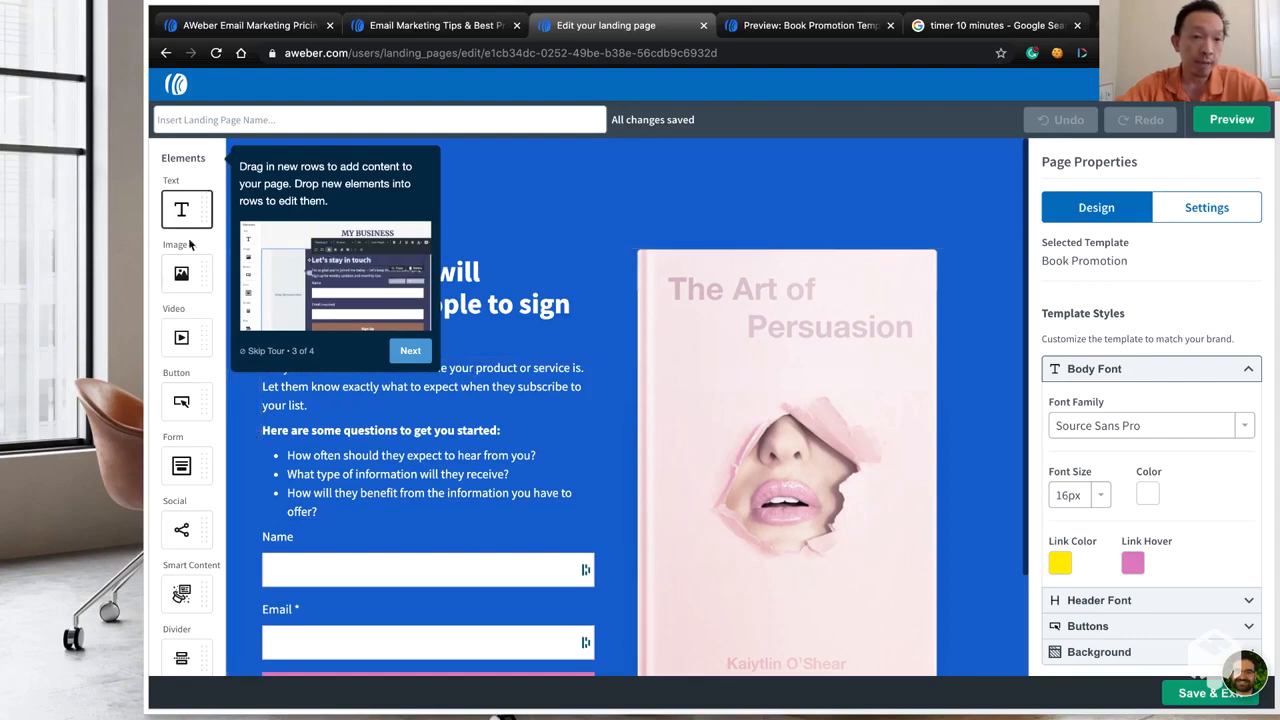
pyautogui.click(408, 352)
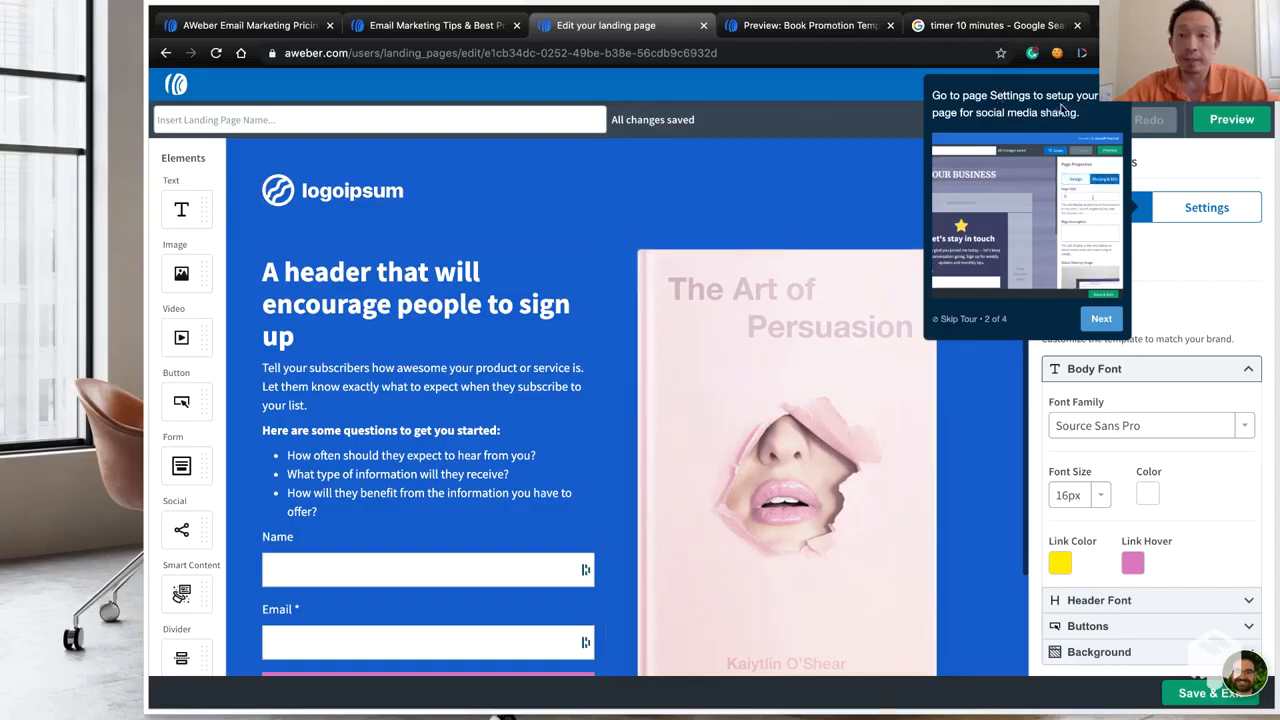
pyautogui.click(1101, 318)
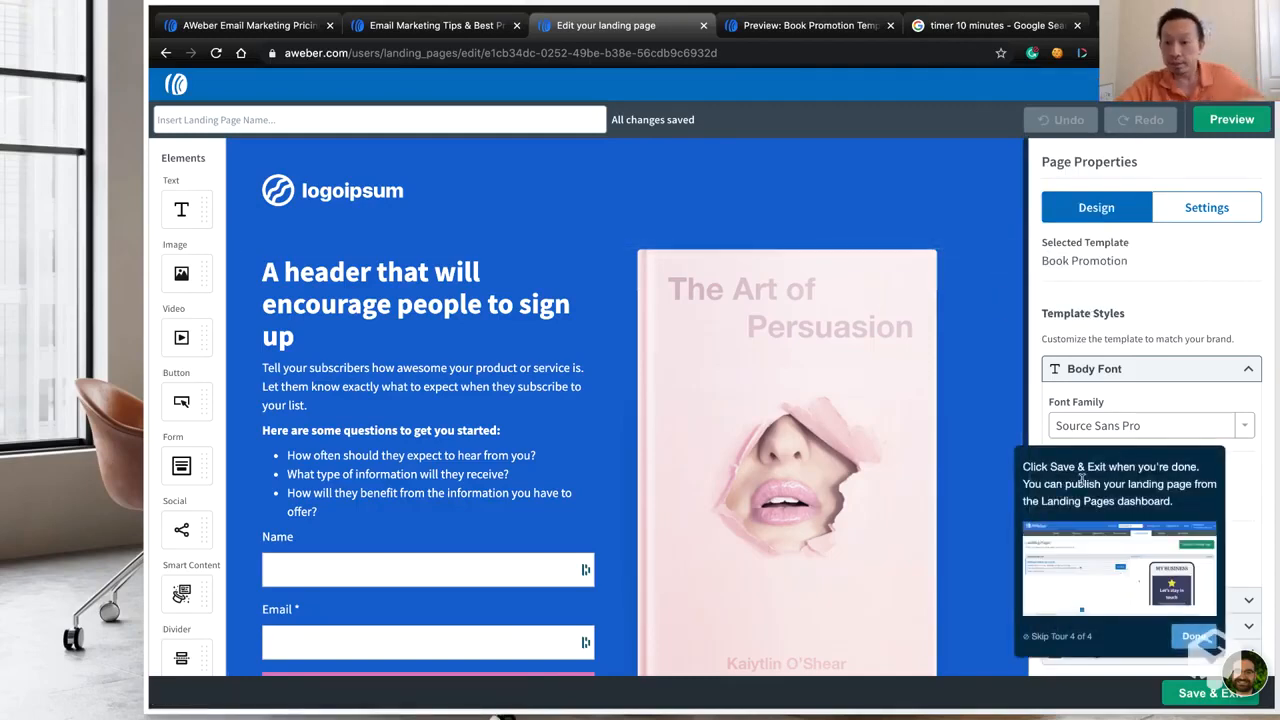
pyautogui.click(1195, 636)
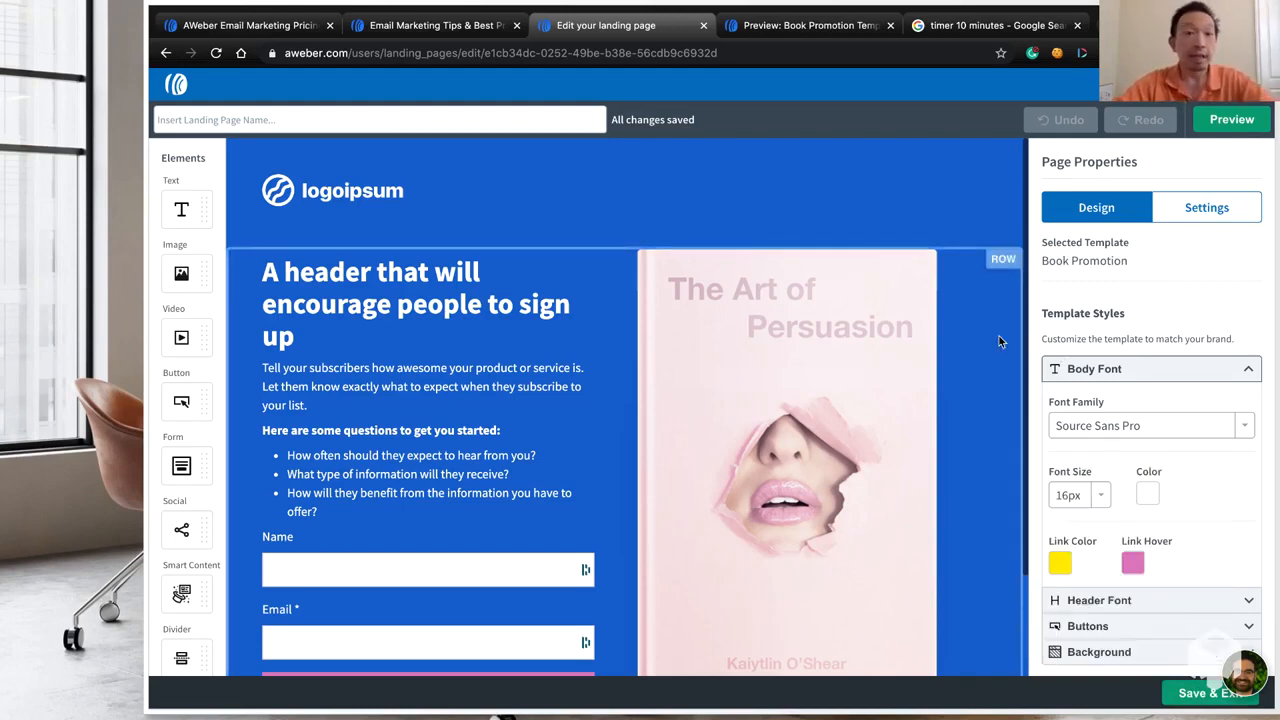
# Name the landing page "Free eBook" and select the text of the main heading
pyautogui.click(376, 118)
pyautogui.write('Free eBook')
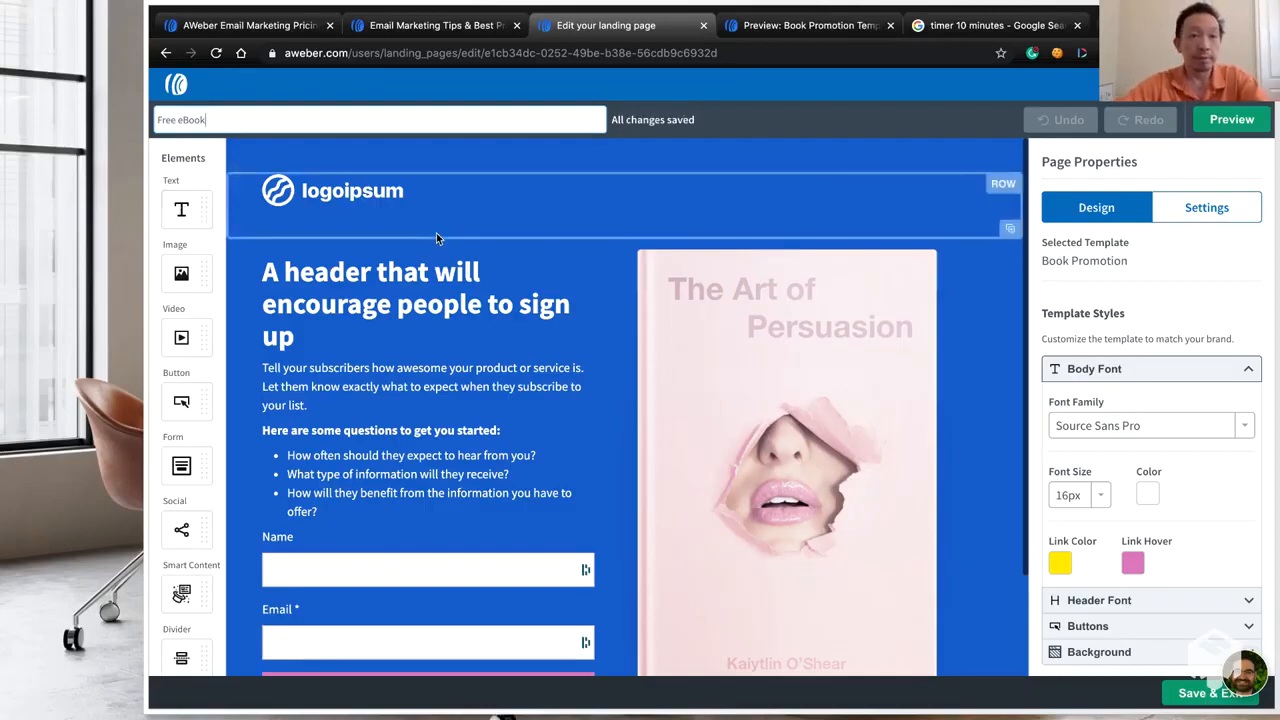
pyautogui.tripleClick(438, 305)
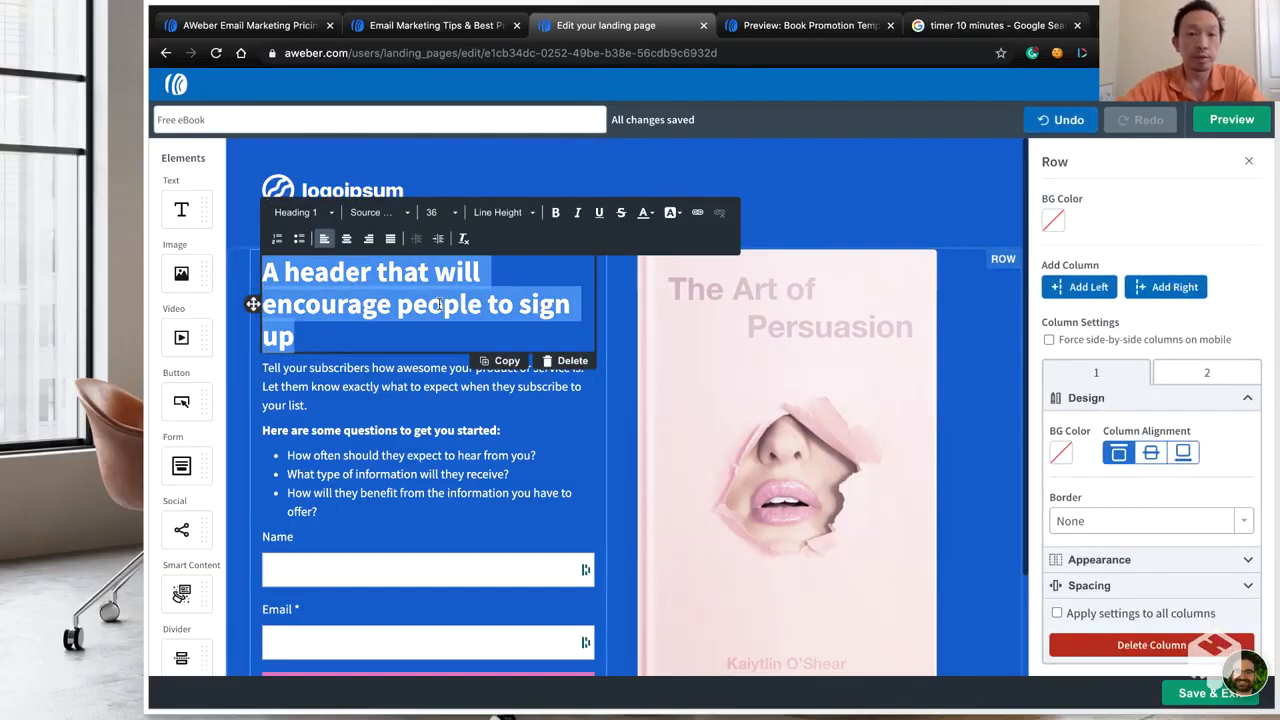
# Replace the book cover image with ebook-medium.png, searching files for PLR and opening PLR Contents > FindYourNiche > 7 - Graphics > Images > eCovers > Ebook
pyautogui.click(701, 339)
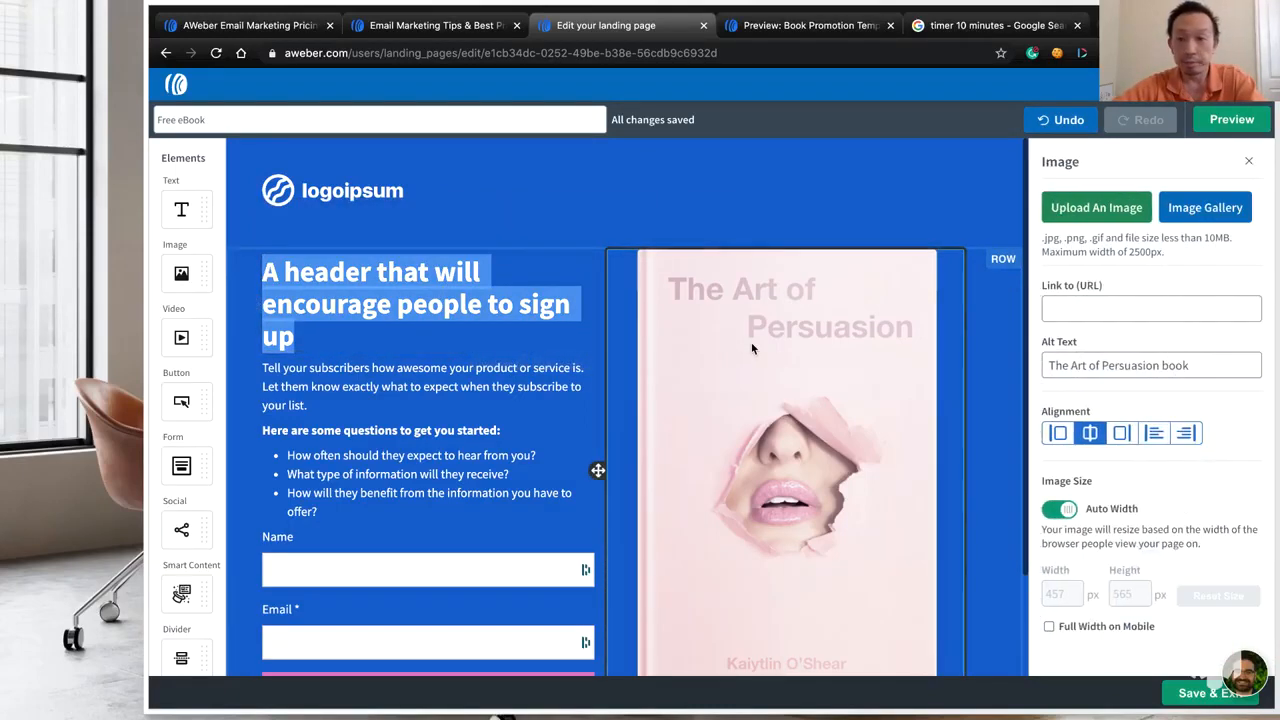
pyautogui.click(1130, 210)
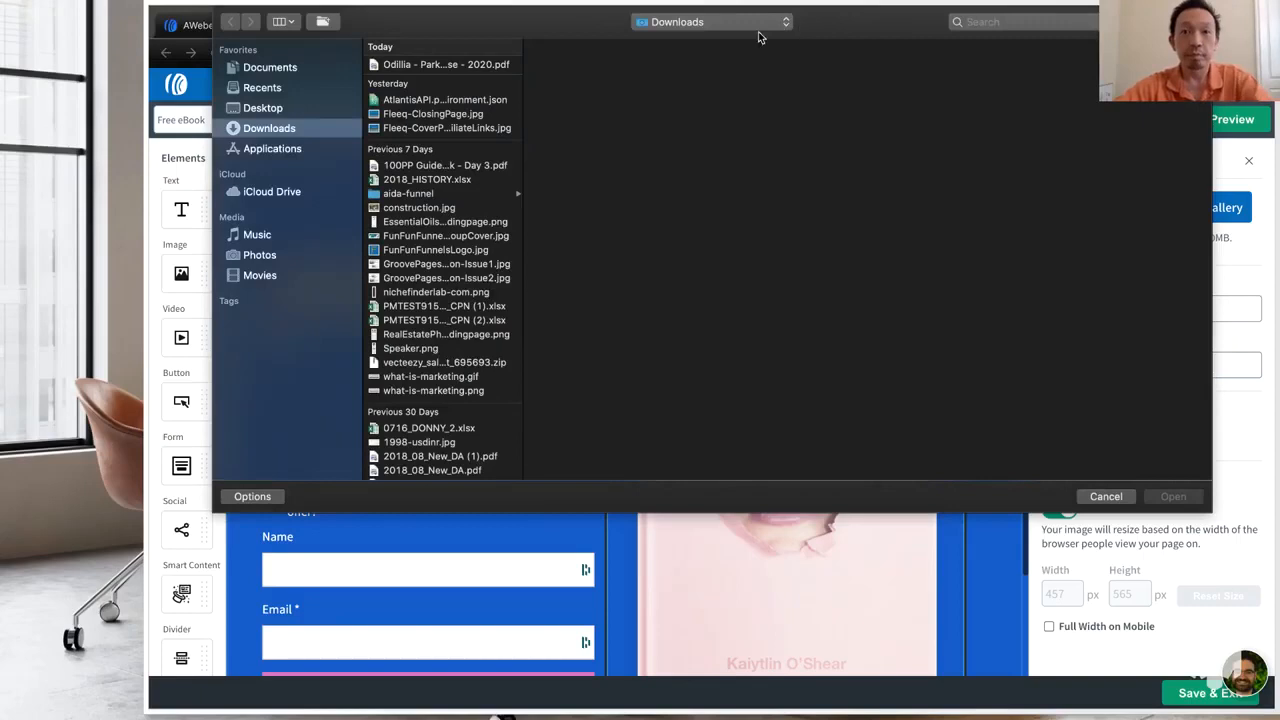
pyautogui.click(1049, 24)
pyautogui.write('PLR')
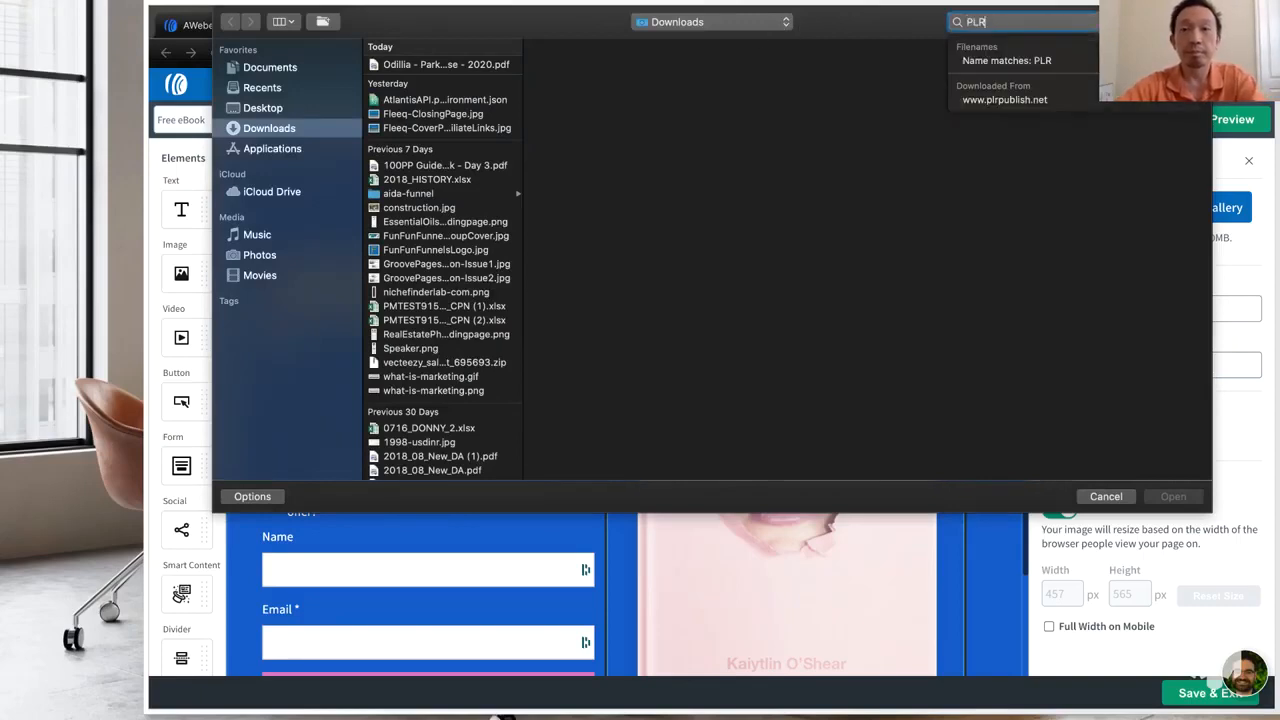
pyautogui.click(477, 89)
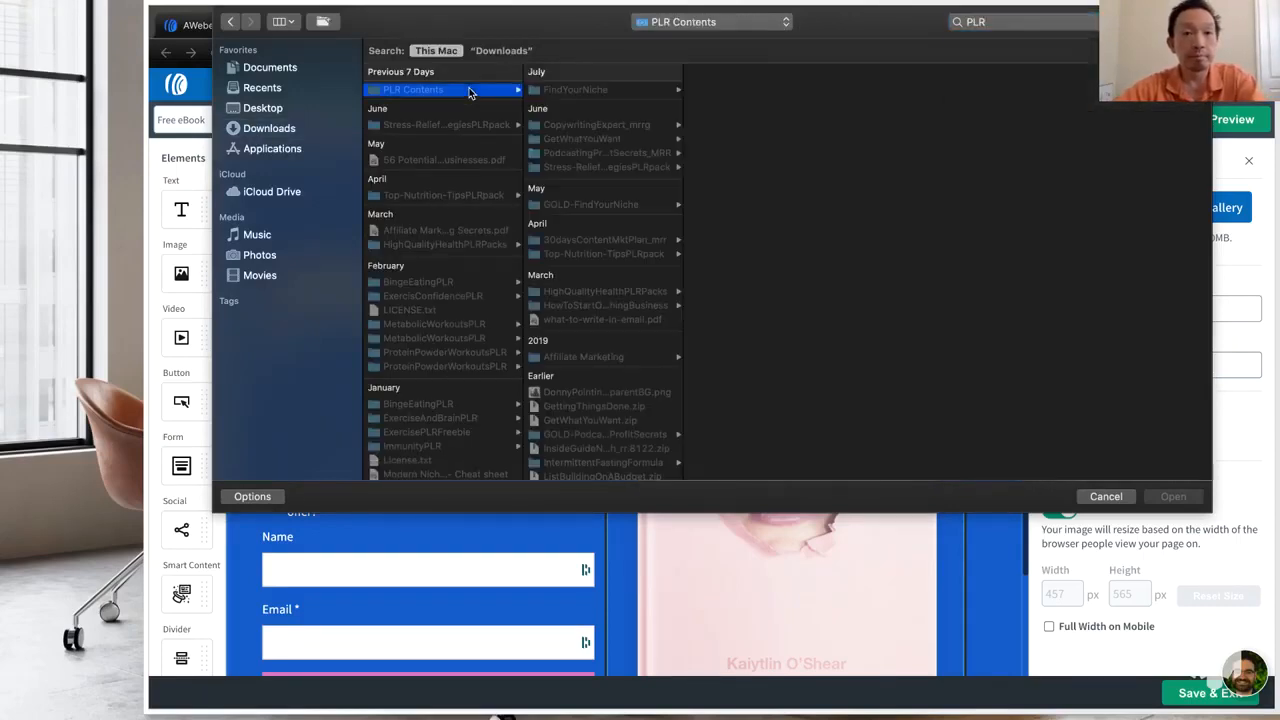
pyautogui.click(634, 89)
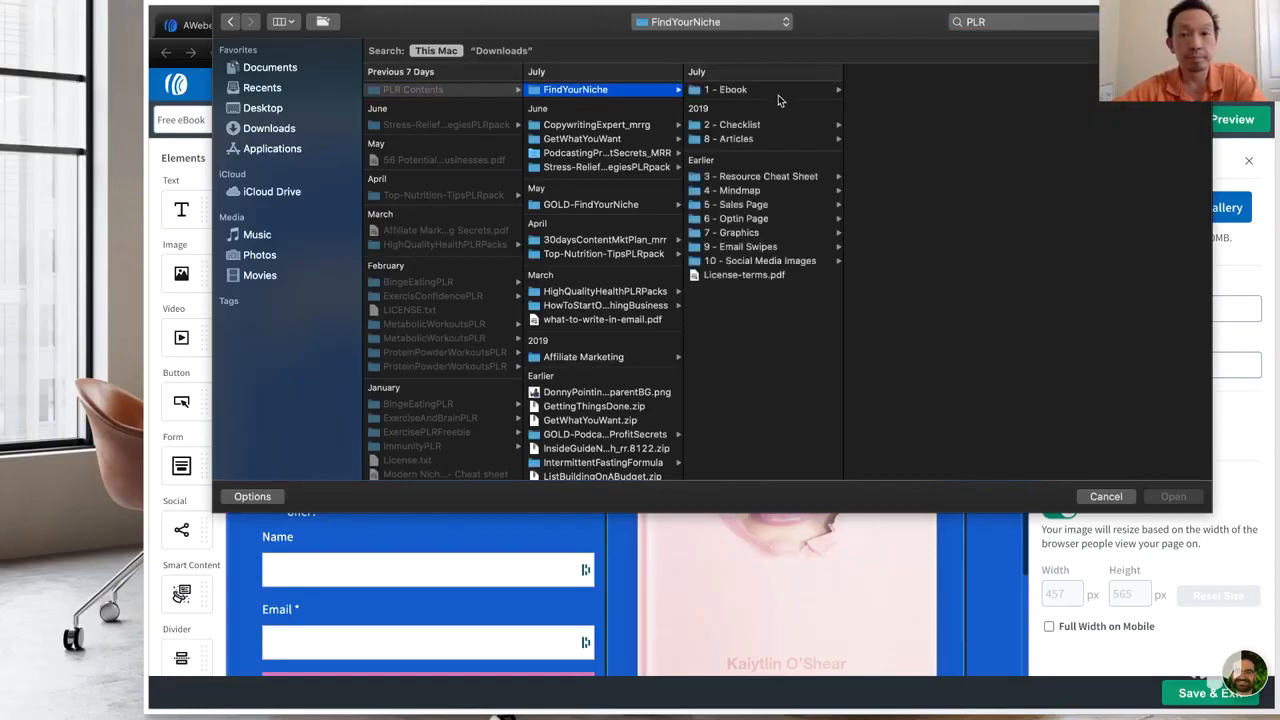
pyautogui.click(745, 233)
pyautogui.click(880, 104)
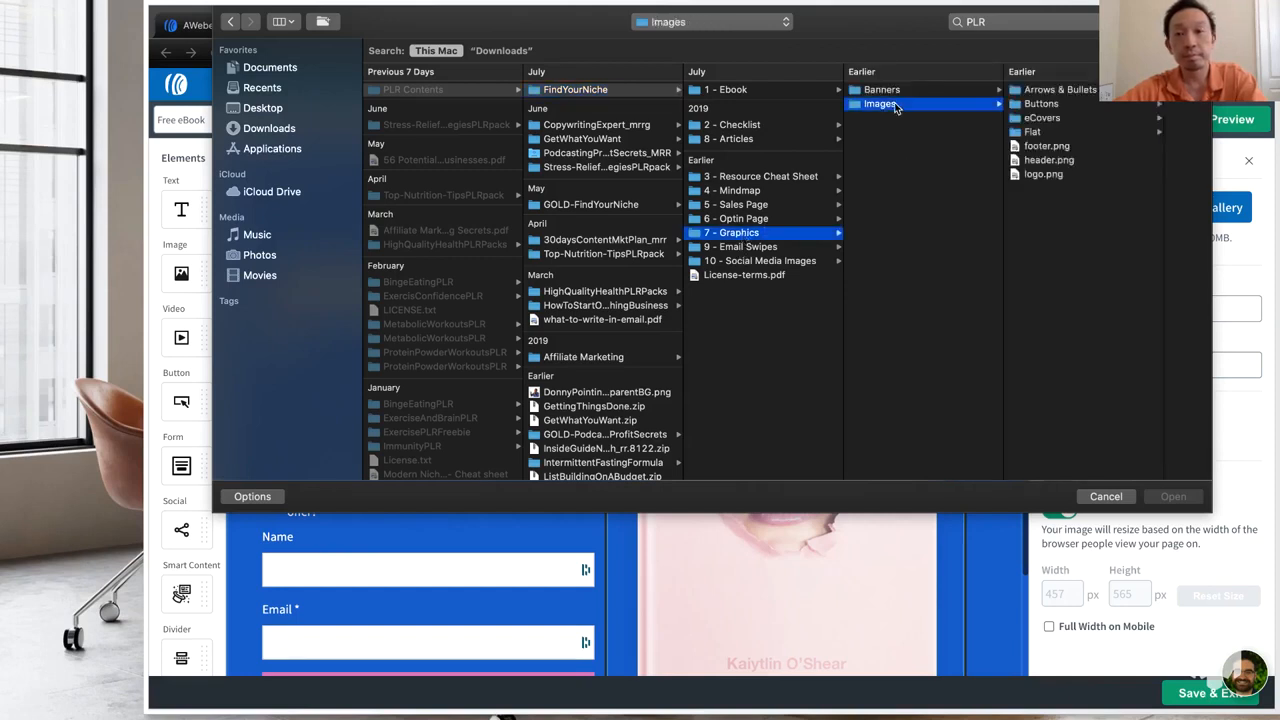
pyautogui.click(1041, 118)
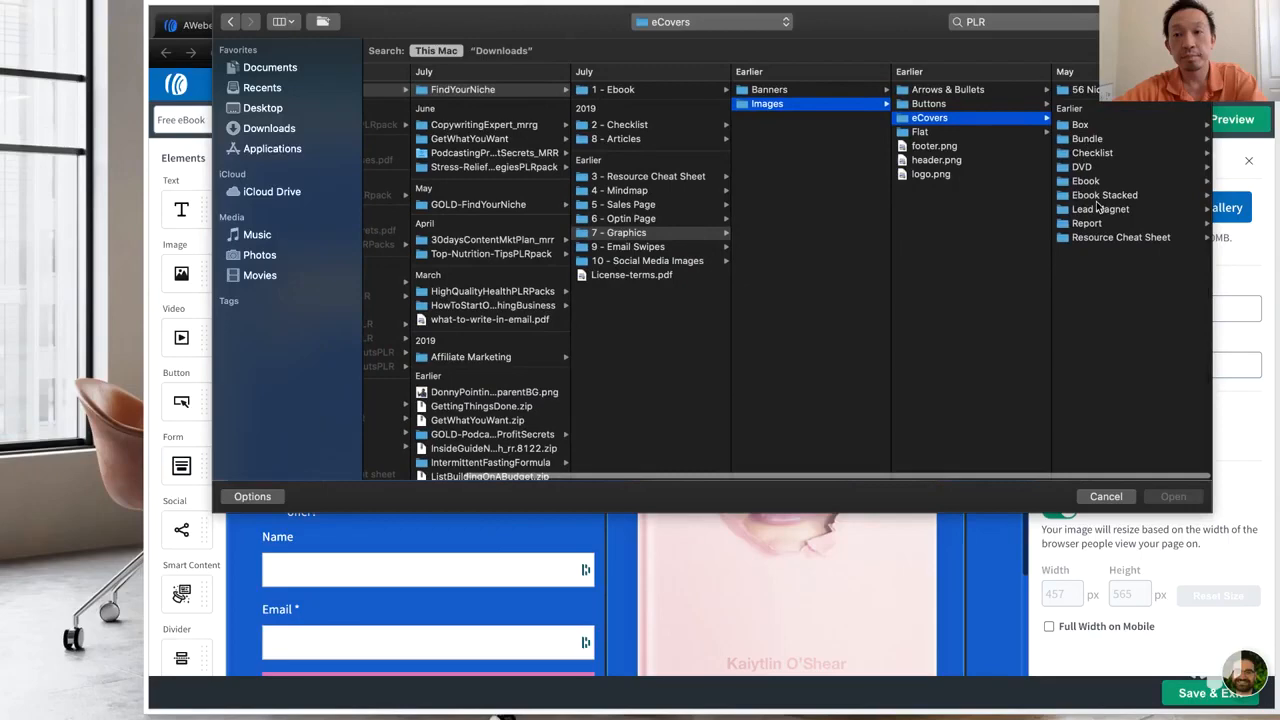
pyautogui.click(1099, 182)
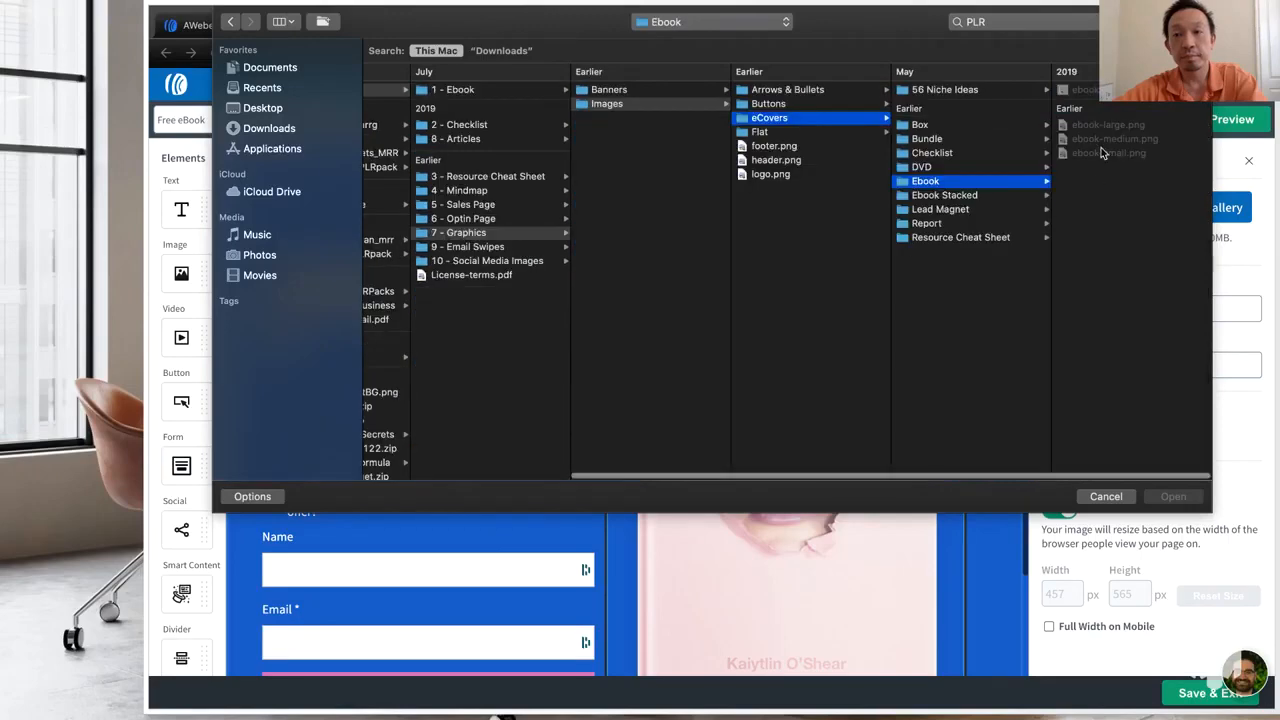
pyautogui.click(1103, 140)
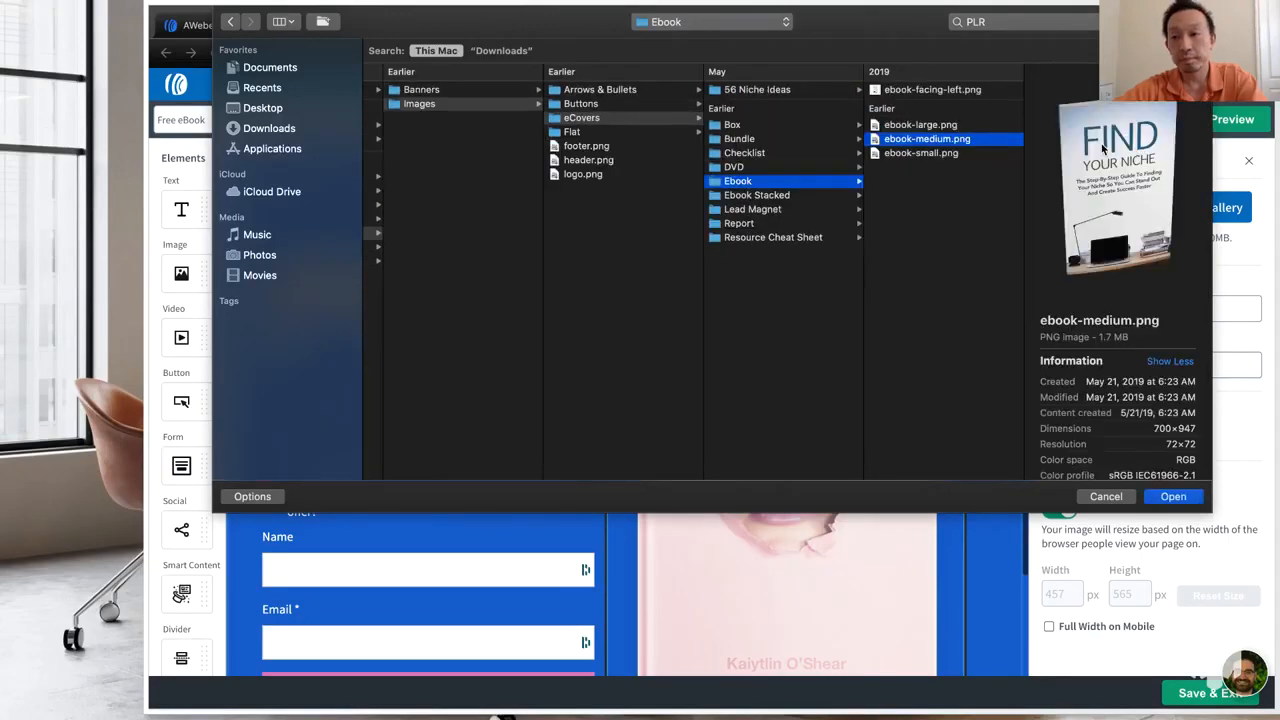
pyautogui.press('Return')
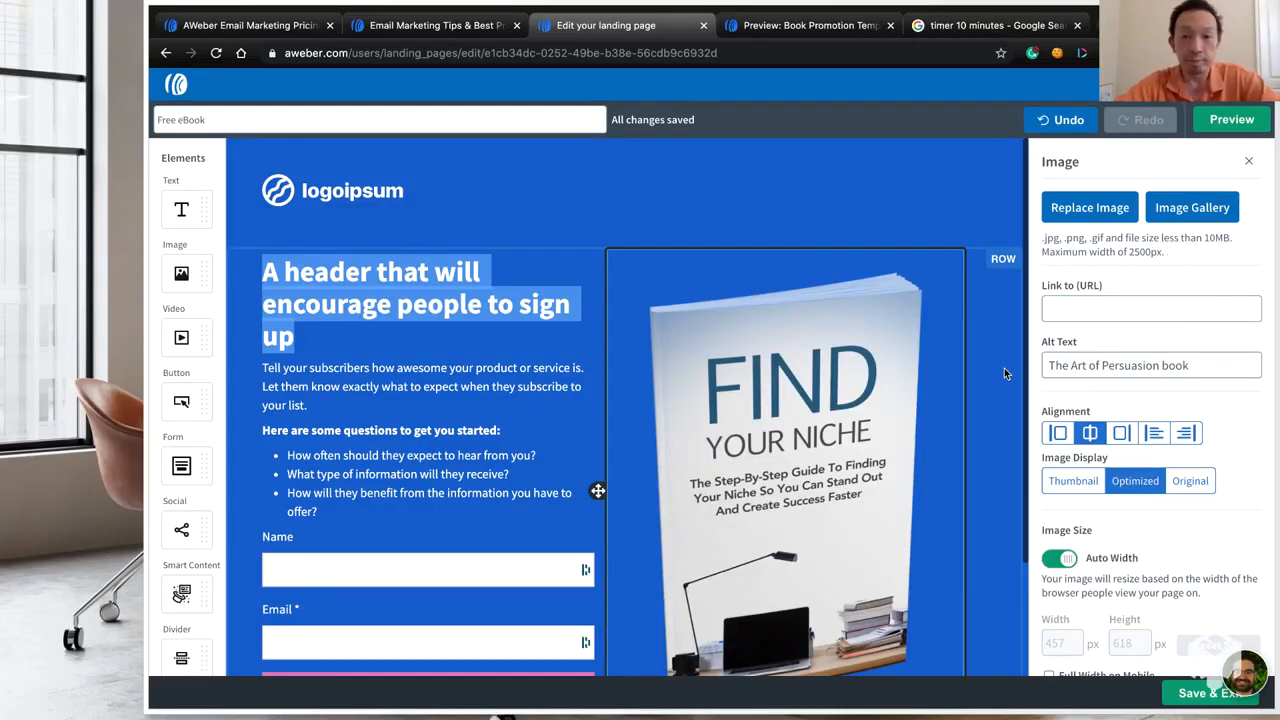
# Check the new cover on the page, browse the first two pages of stock images in the image gallery, and close the gallery
pyautogui.scroll(-1, 1005, 373)
pyautogui.scroll(-3, 1004, 368)
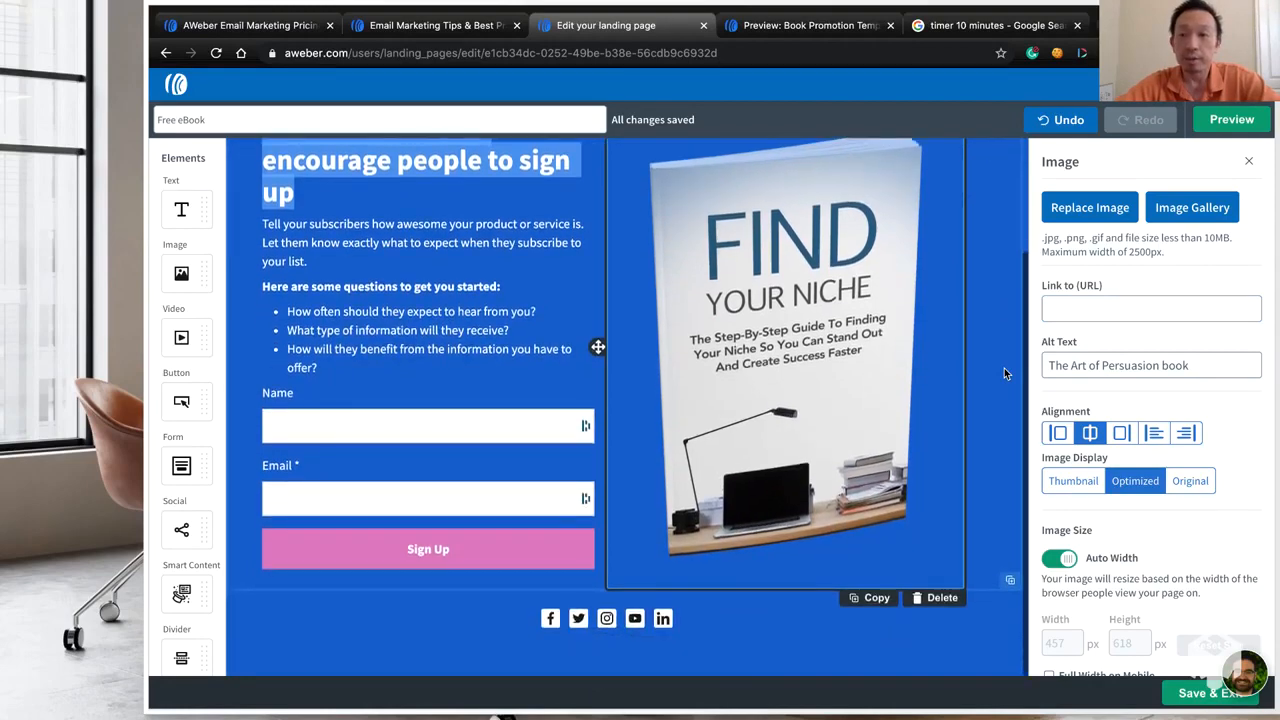
pyautogui.scroll(2, 1004, 368)
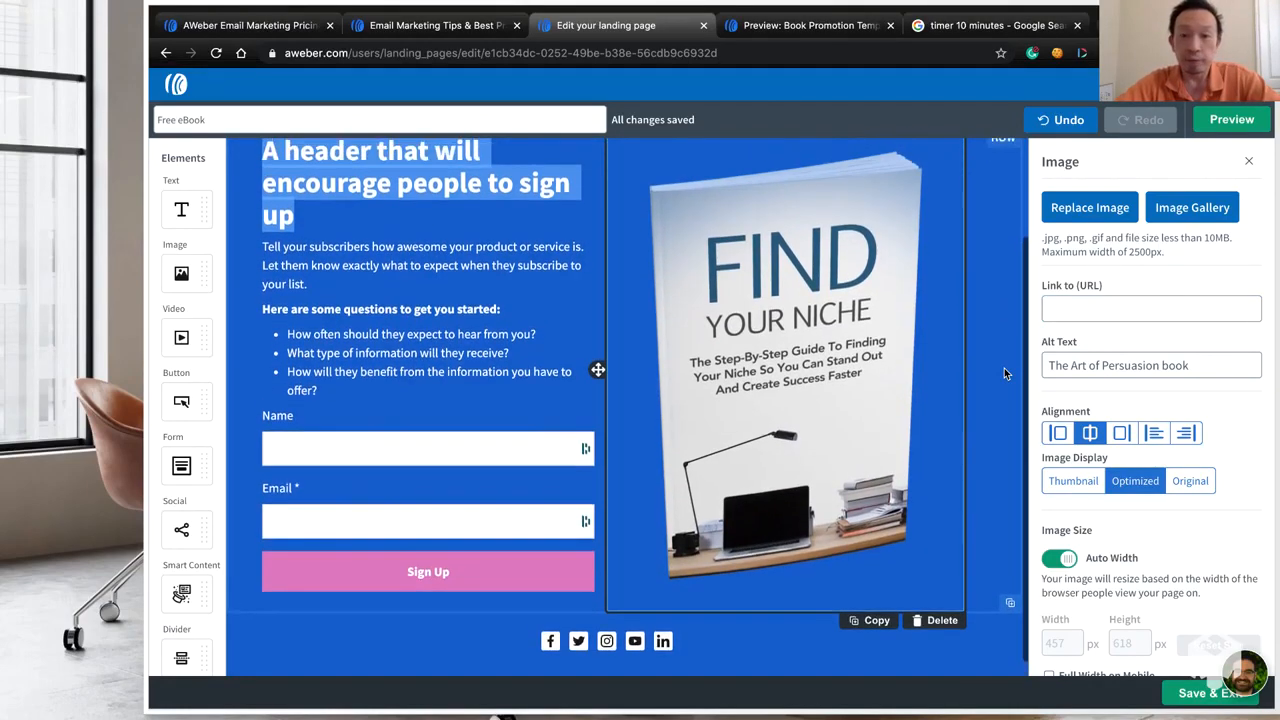
pyautogui.scroll(-1, 1004, 368)
pyautogui.scroll(1, 1004, 368)
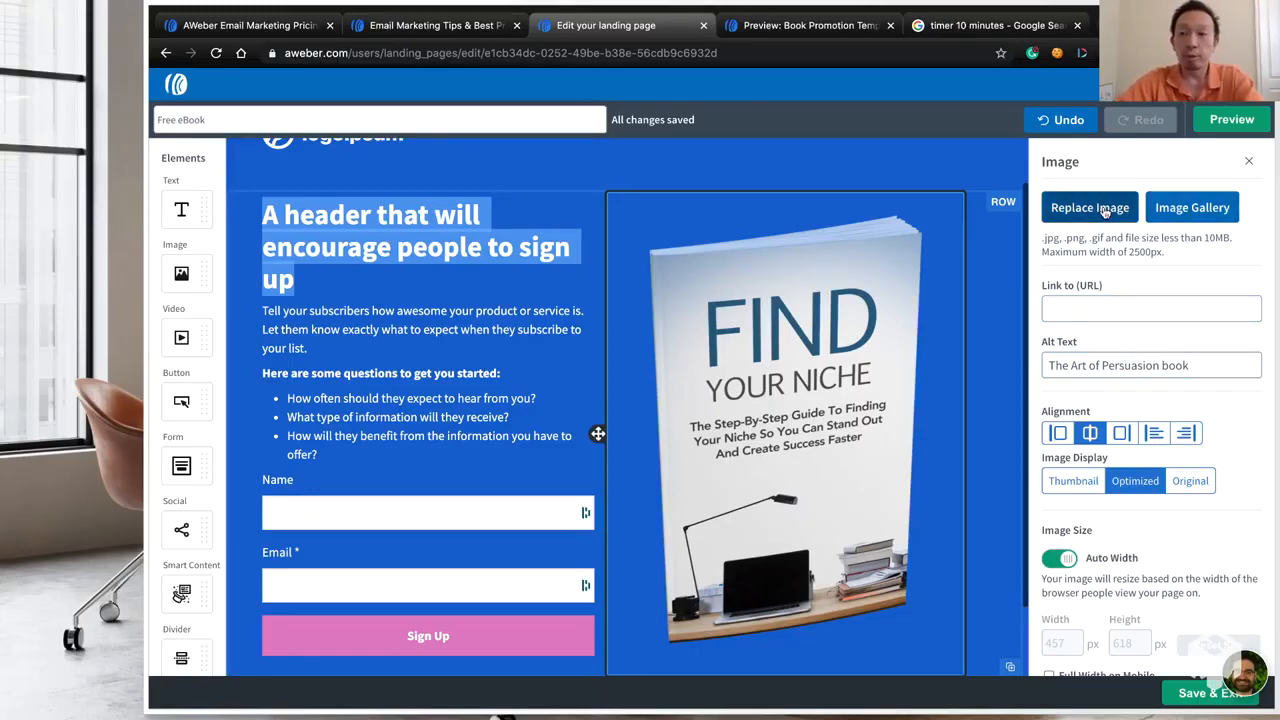
pyautogui.click(1185, 212)
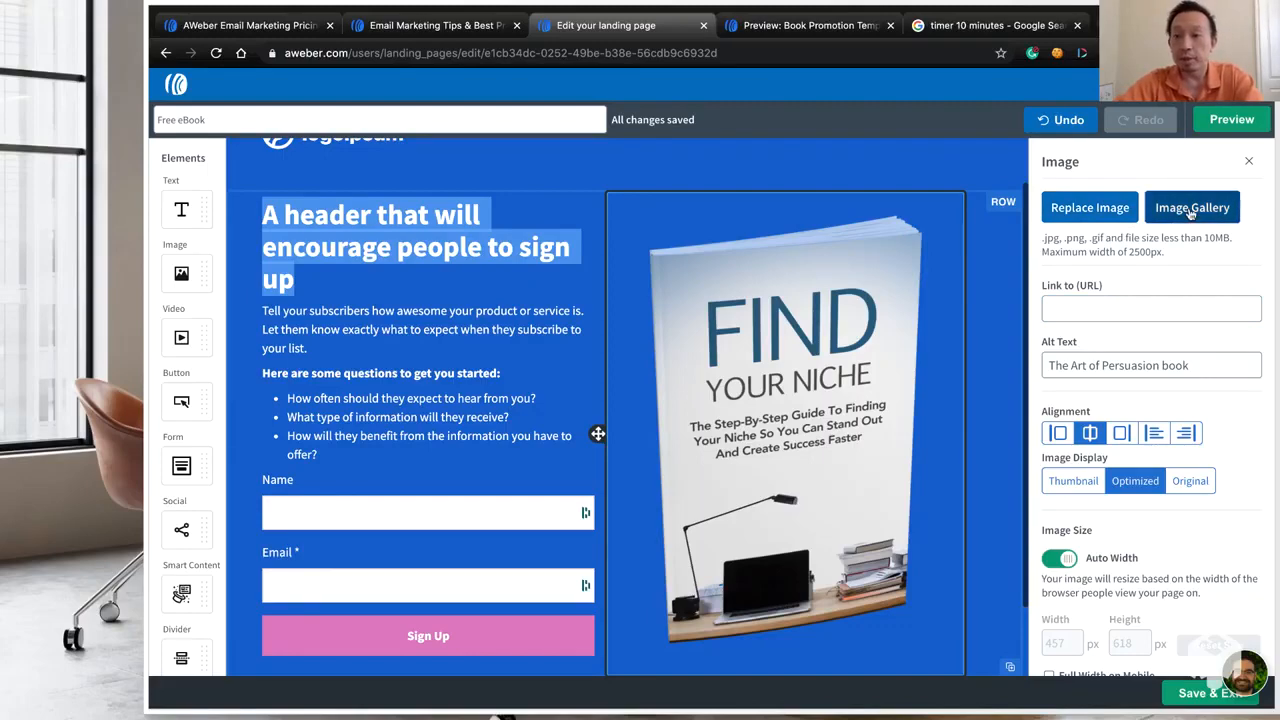
pyautogui.scroll(-1, 711, 313)
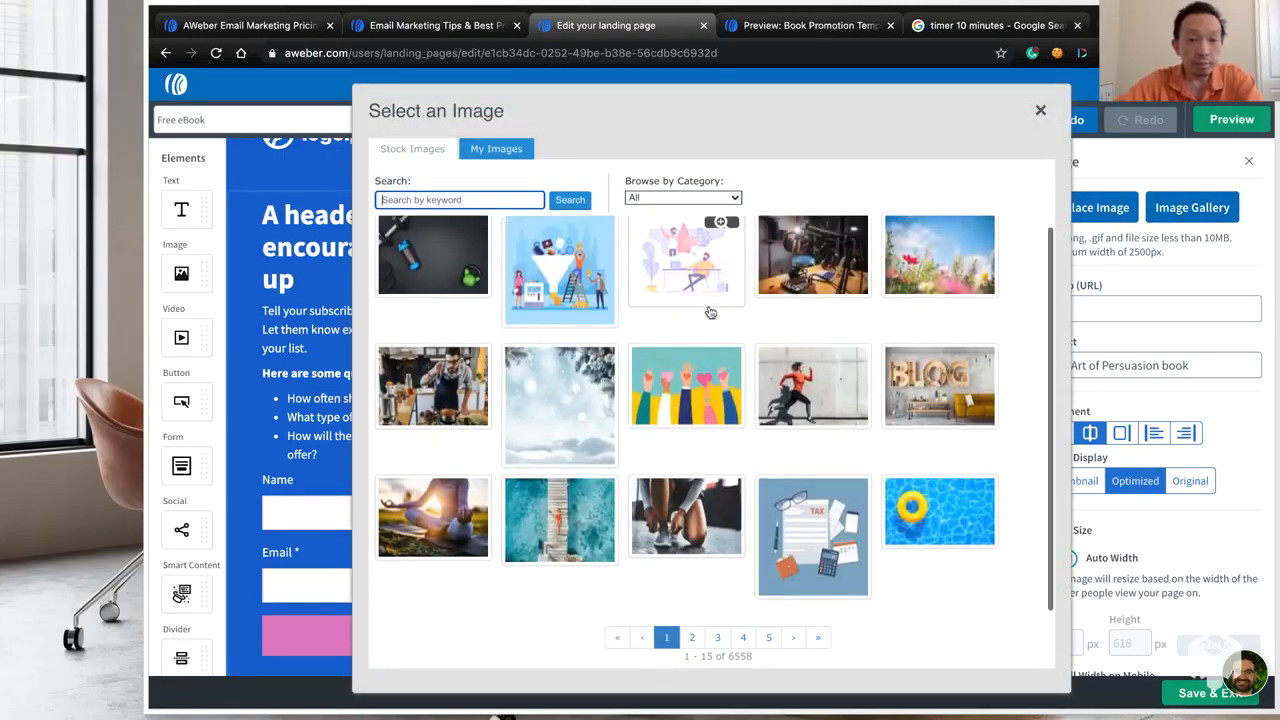
pyautogui.click(691, 637)
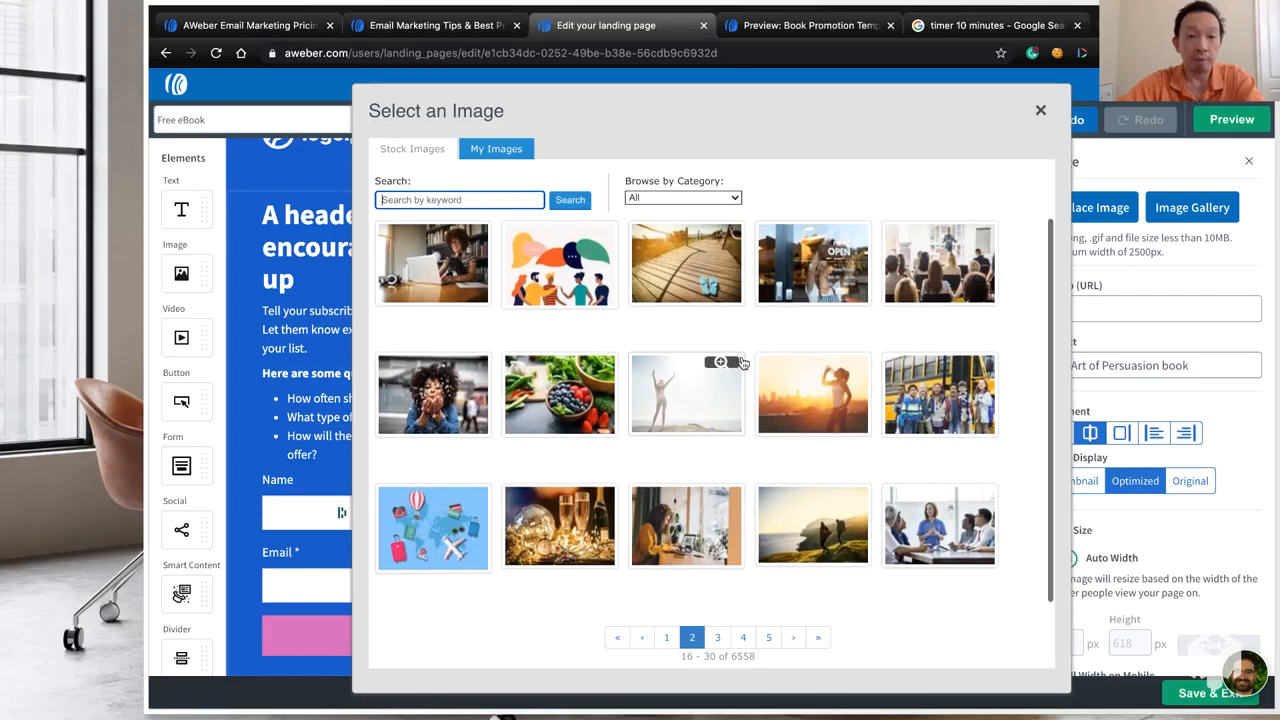
pyautogui.click(1039, 110)
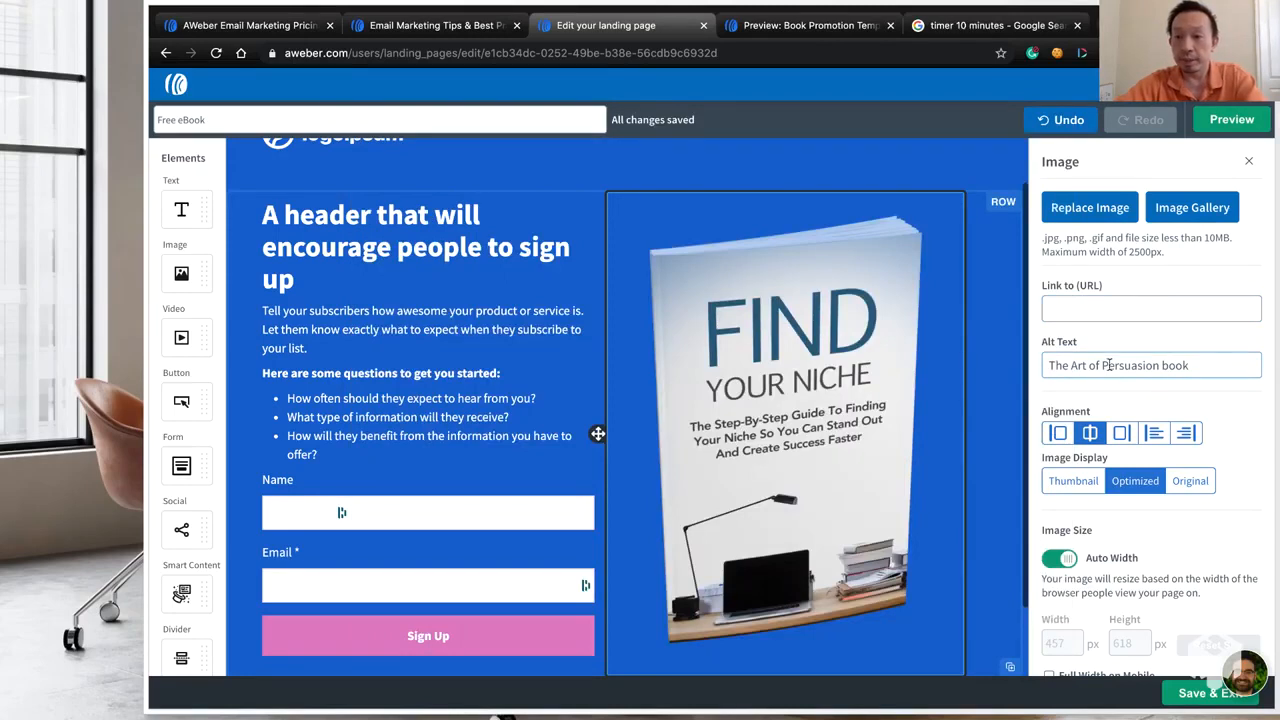
# Set the book cover image's alt text to "Find Your Niche Book"
pyautogui.tripleClick(1202, 366)
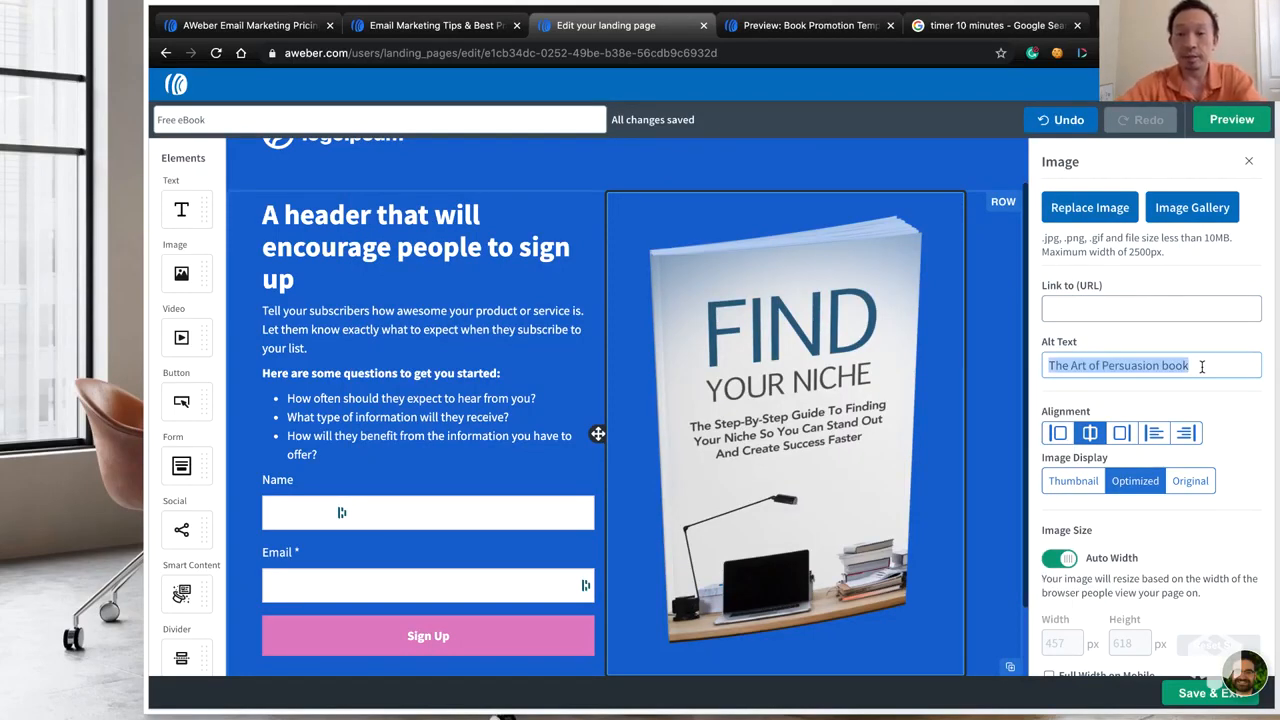
pyautogui.write('Find Your Niche Book')
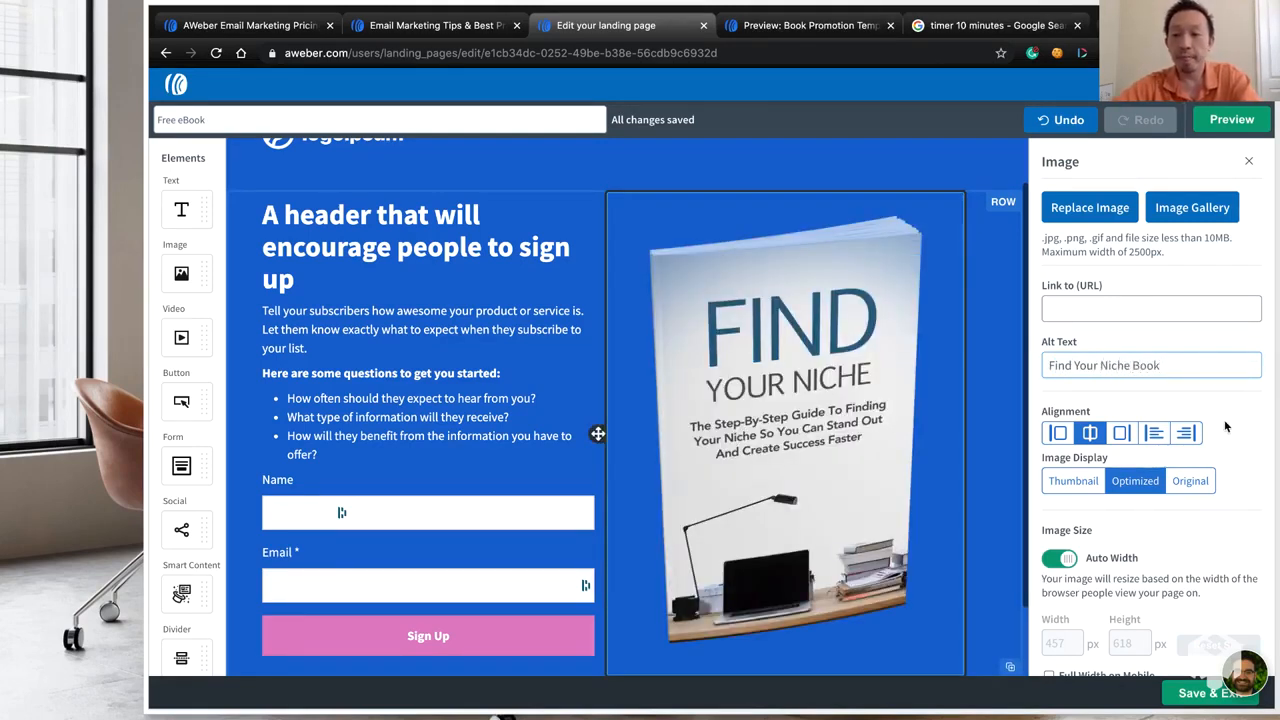
pyautogui.scroll(-2, 1226, 427)
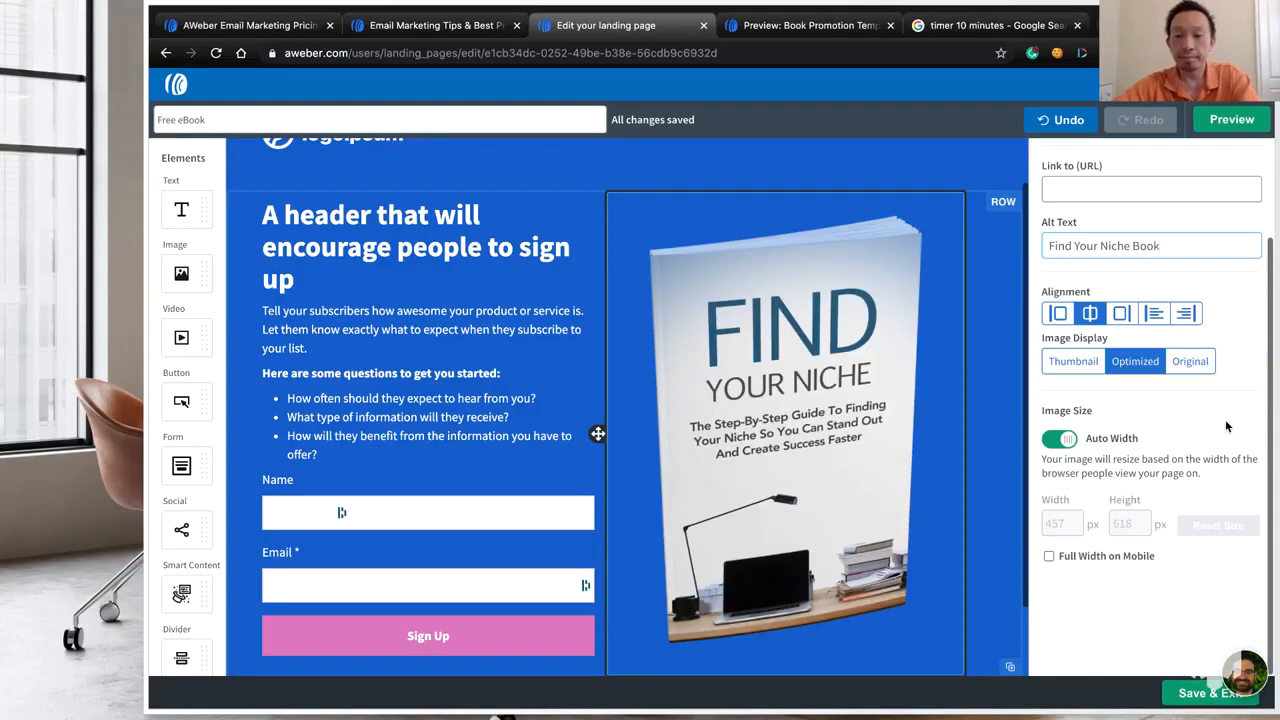
pyautogui.scroll(2, 1229, 427)
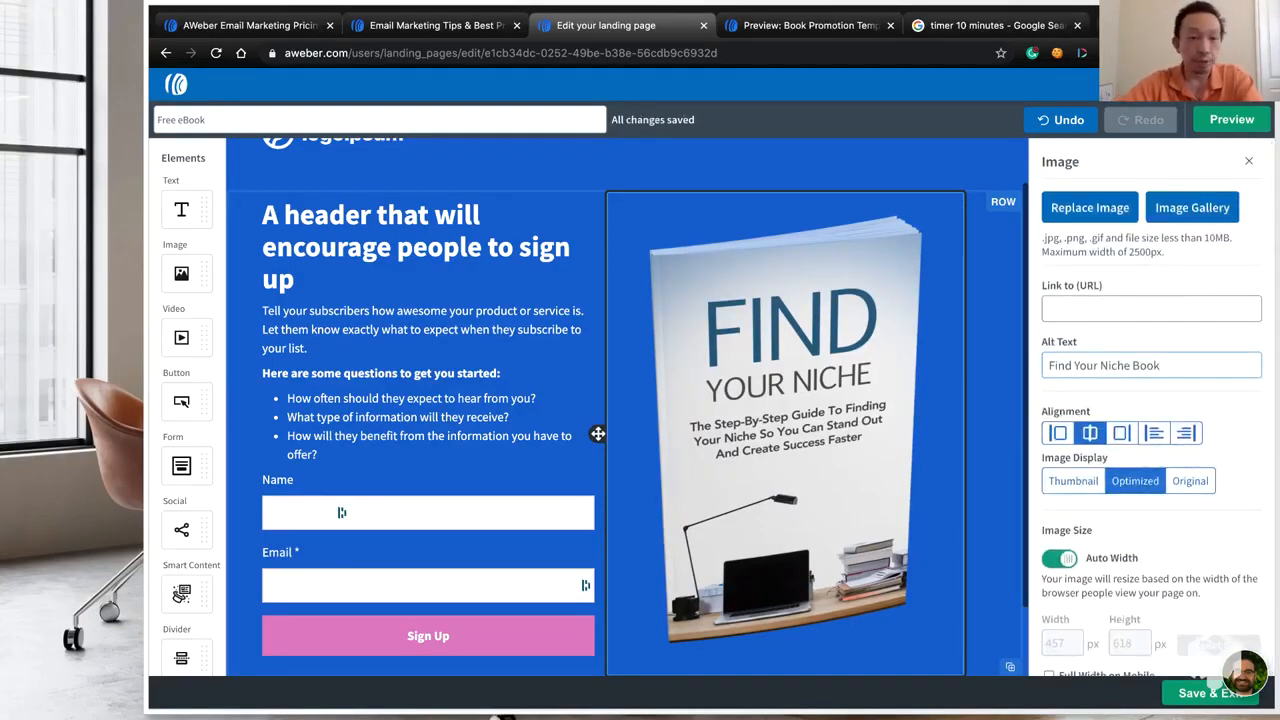
# Replace the main heading's text with "Need Help Starting a Business?"
pyautogui.doubleClick(370, 256)
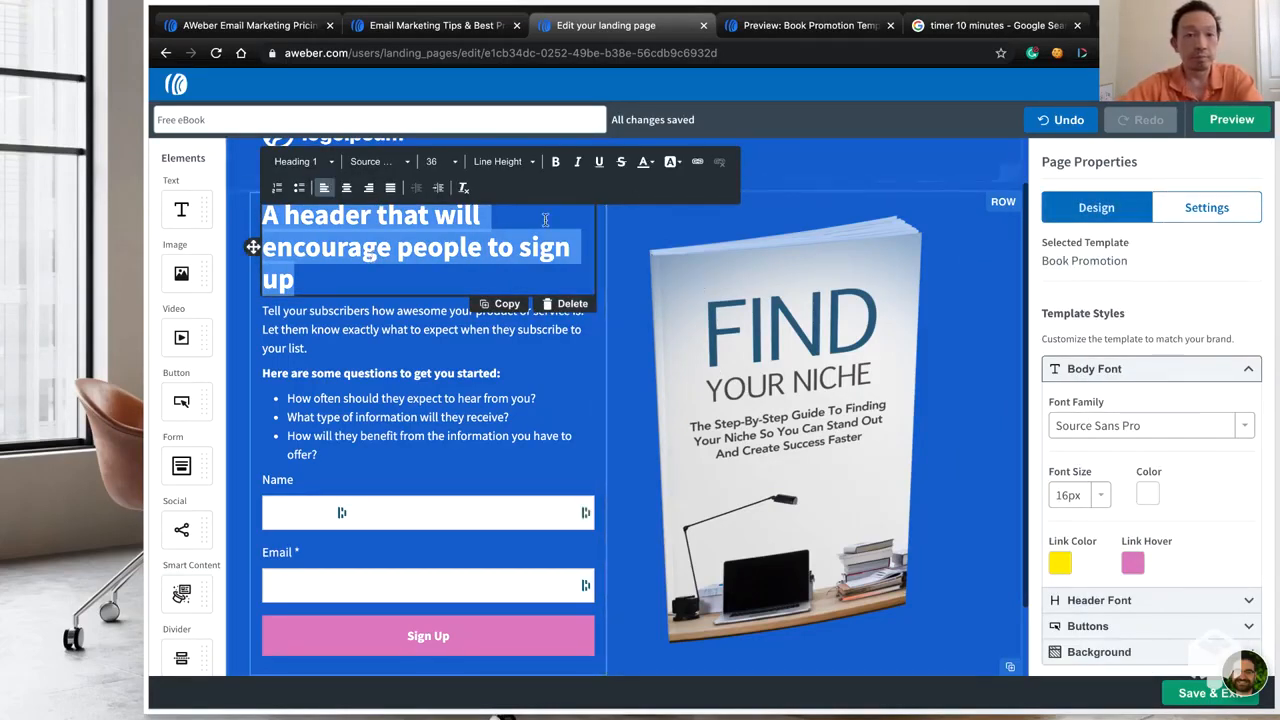
pyautogui.click(508, 251)
pyautogui.moveTo(476, 270); pyautogui.dragTo(265, 215)
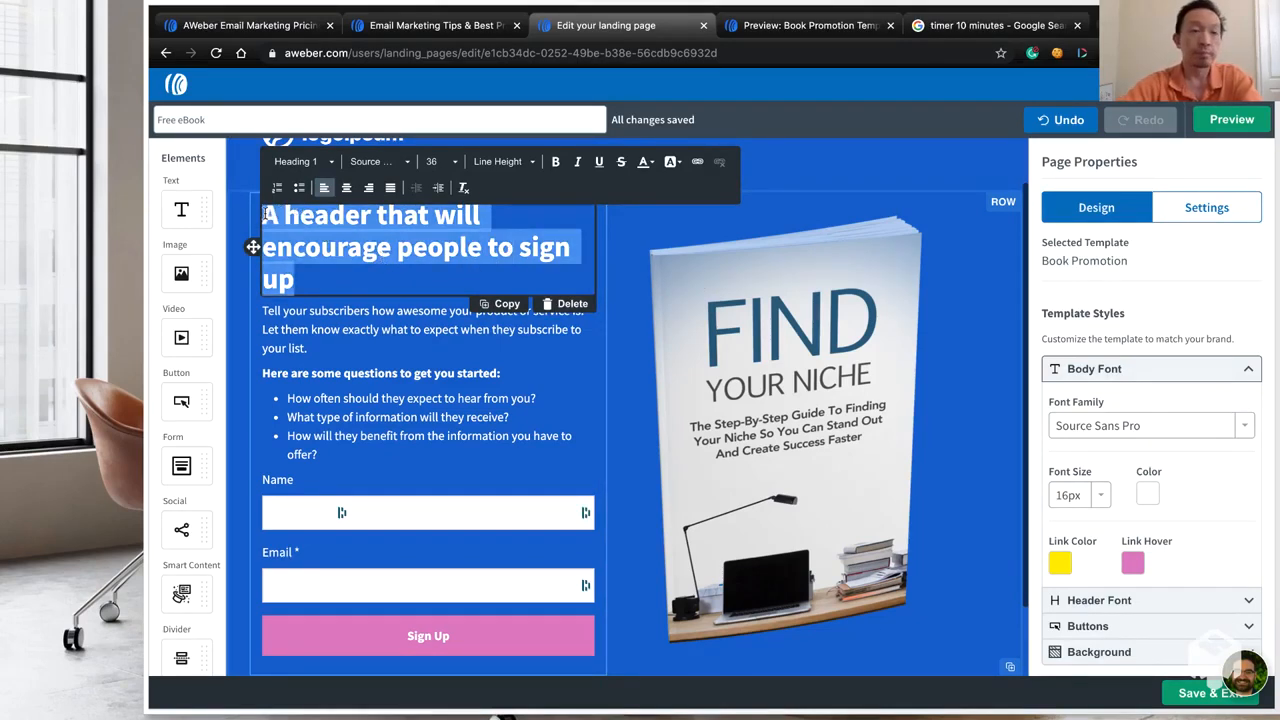
pyautogui.write('Ne')
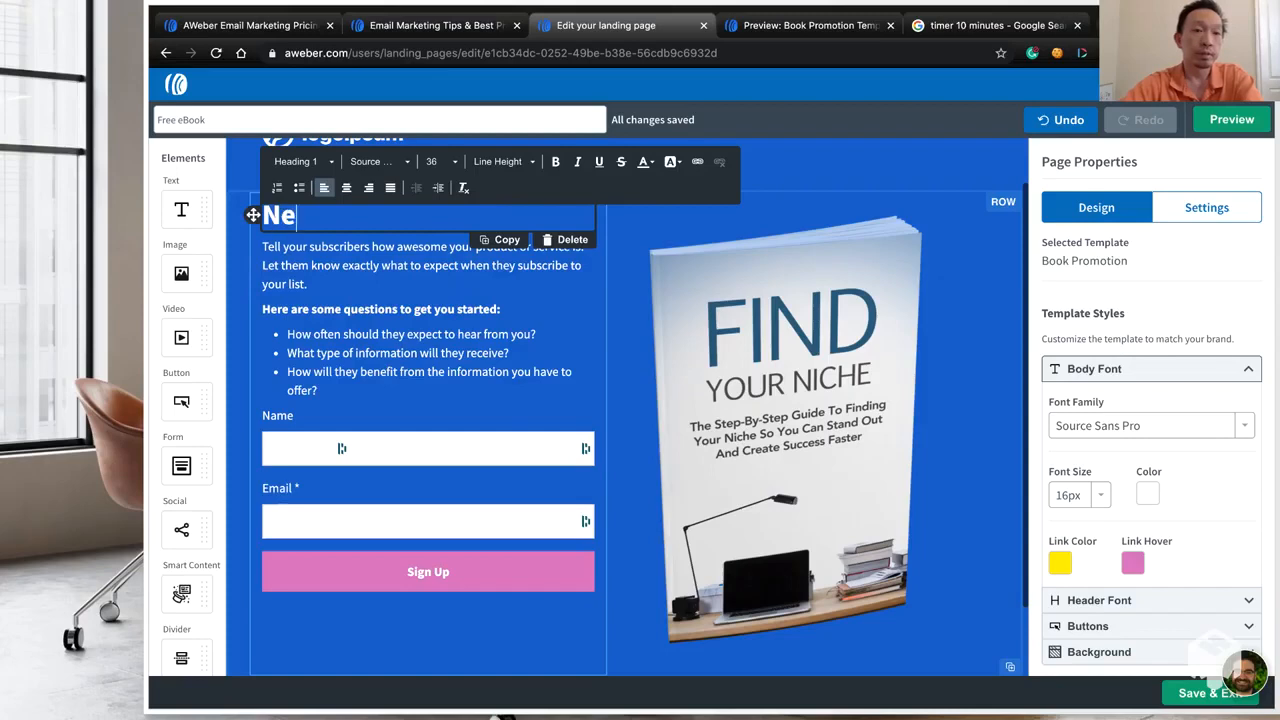
pyautogui.write('ed Help ')
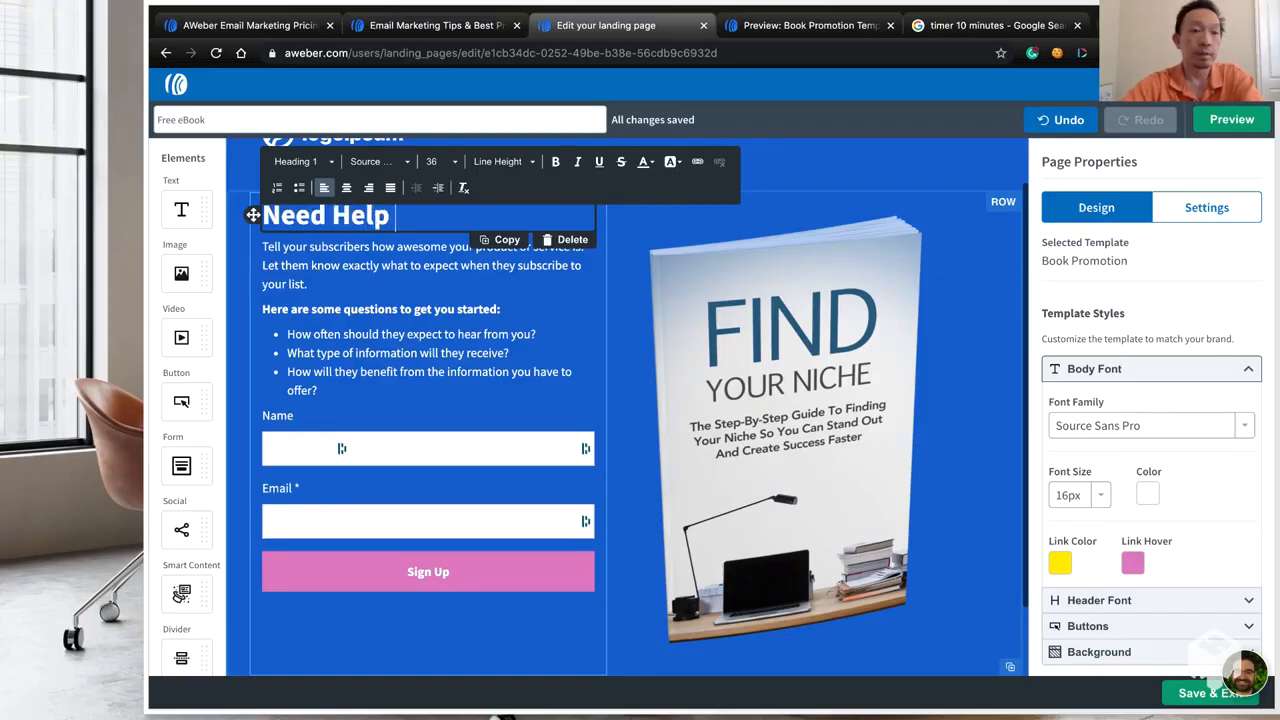
pyautogui.write('Starting a B')
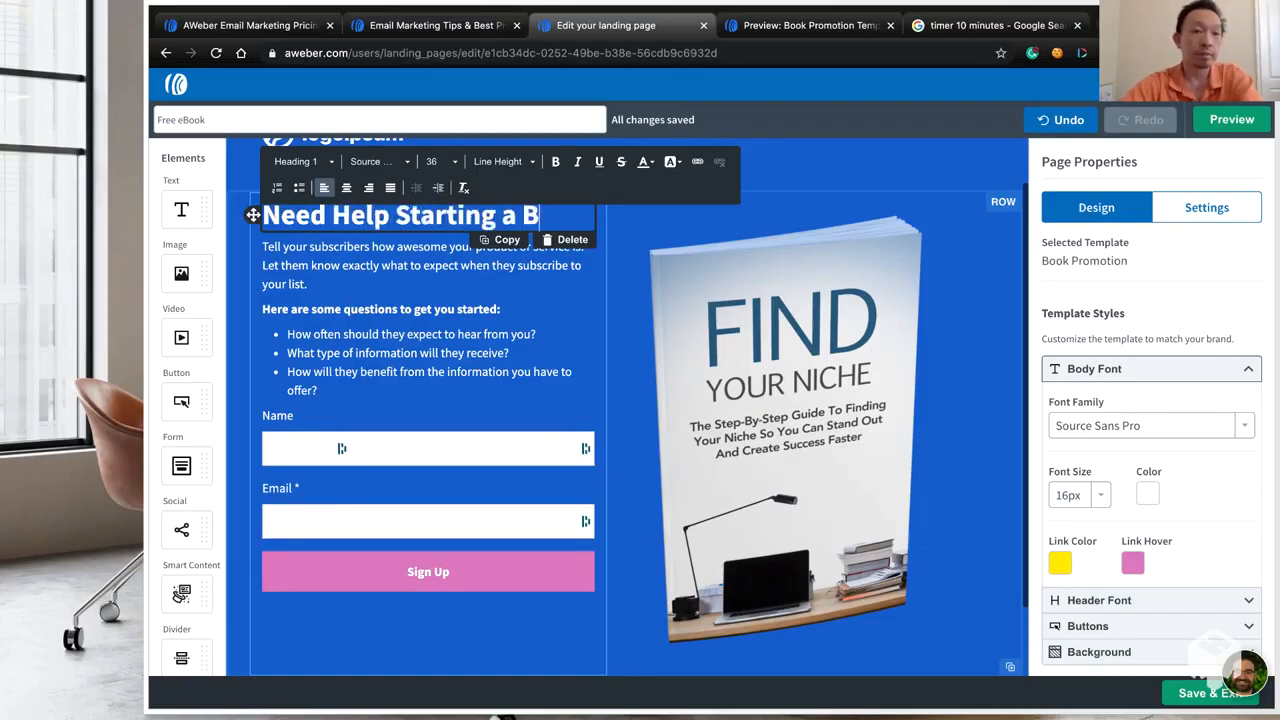
pyautogui.write('usiness?')
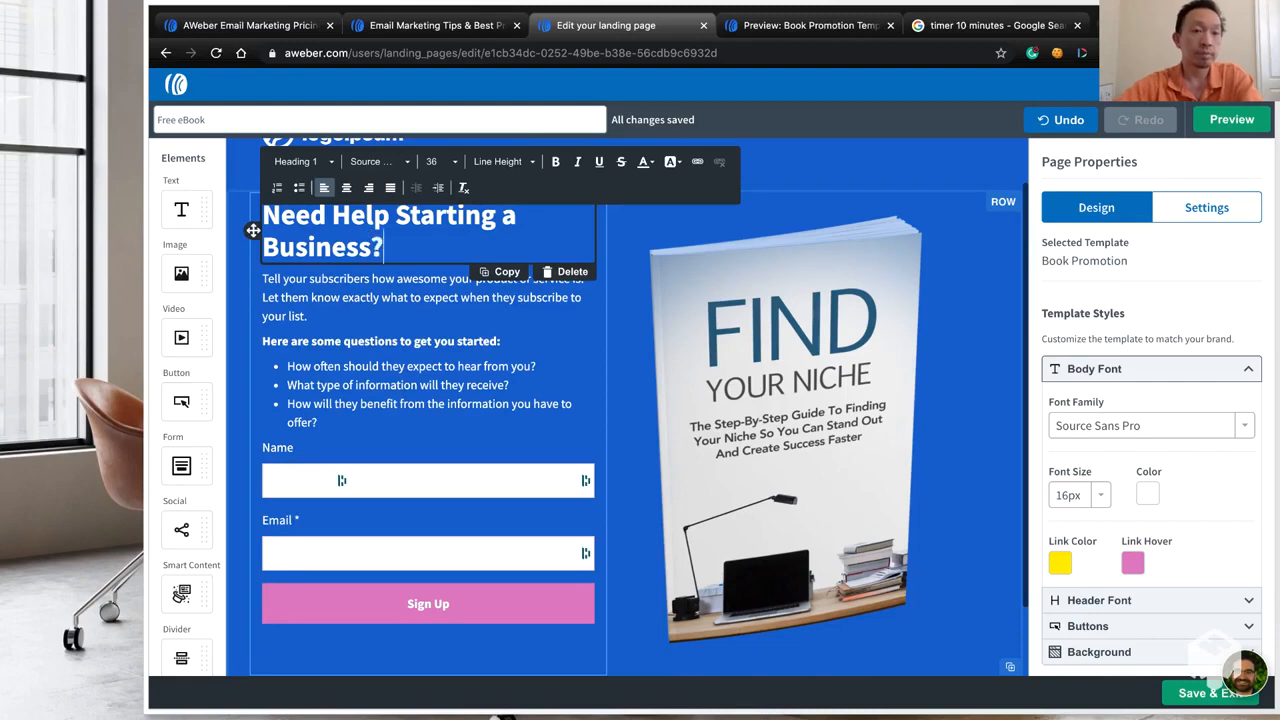
pyautogui.click(416, 602)
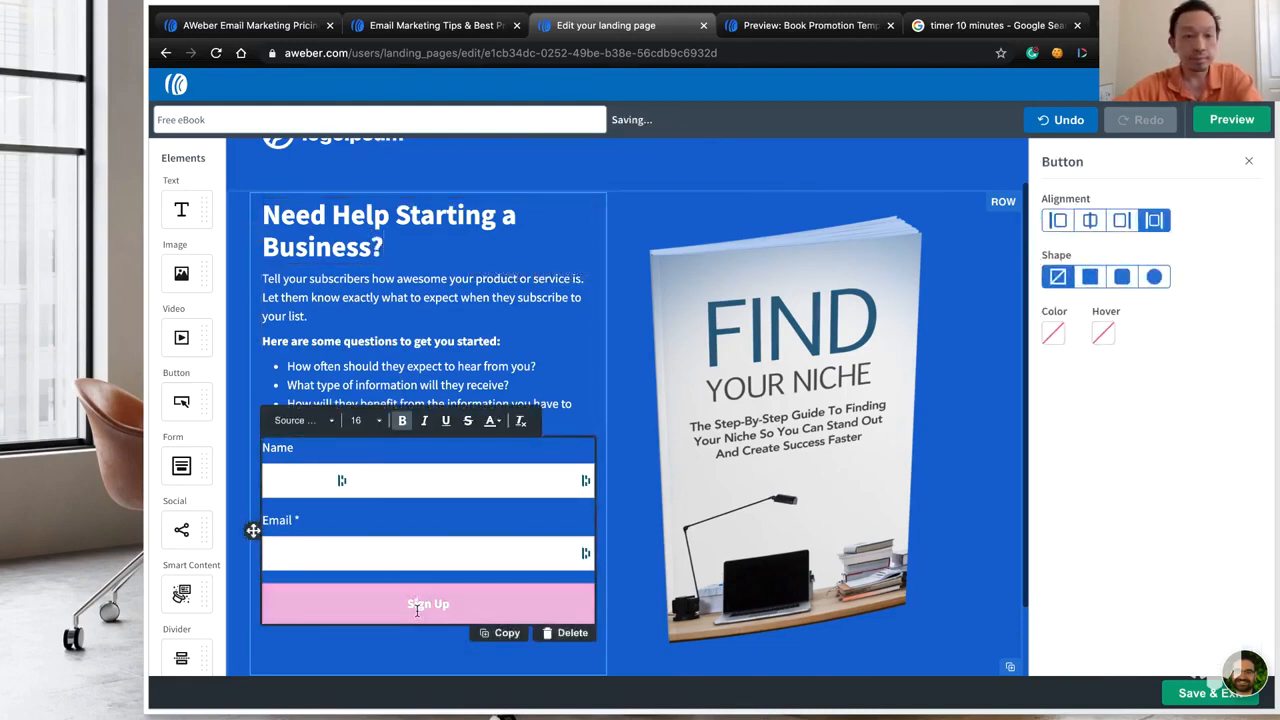
# Give the whole main heading a red text background, #F01111
pyautogui.click(399, 249)
pyautogui.tripleClick(399, 249)
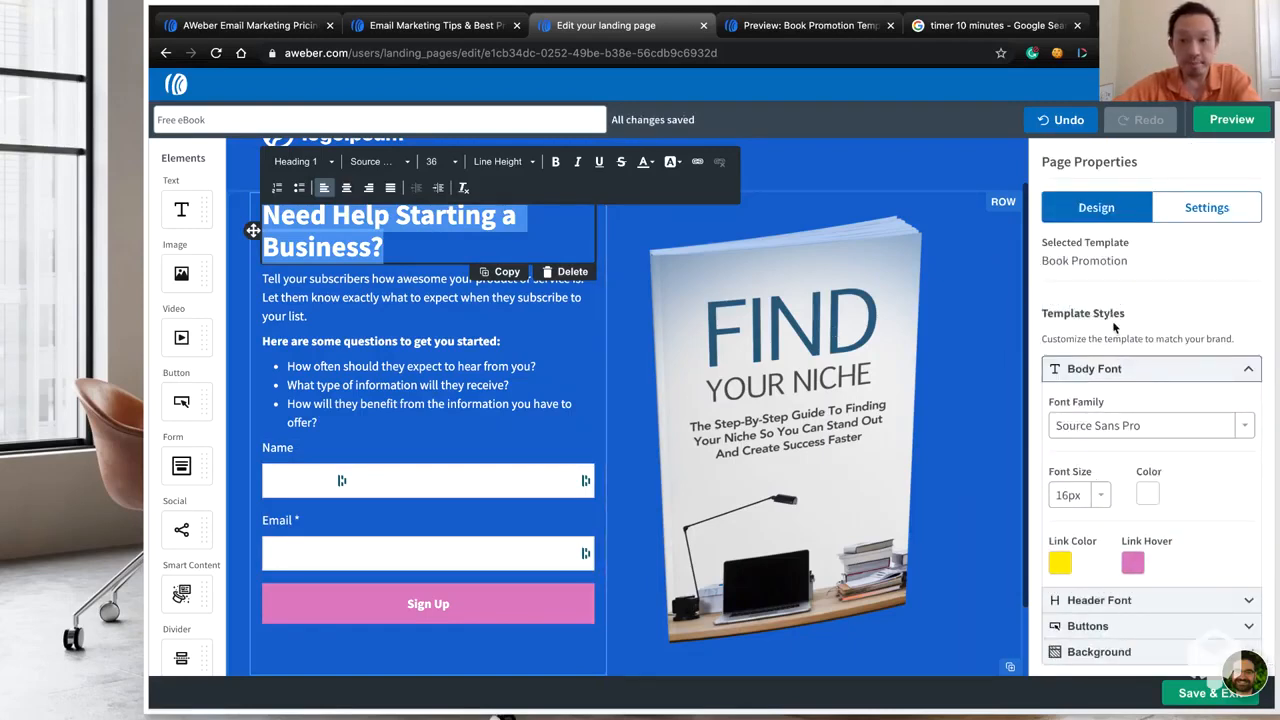
pyautogui.scroll(-1, 1086, 292)
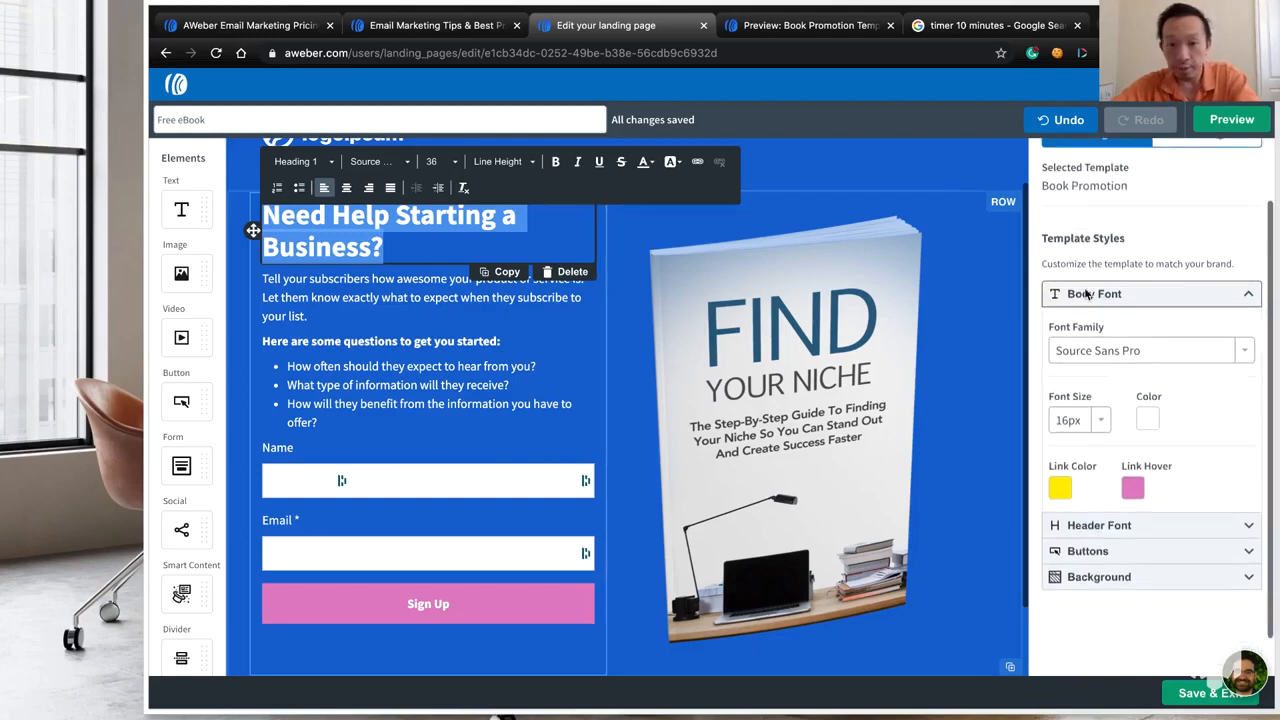
pyautogui.scroll(1, 1086, 292)
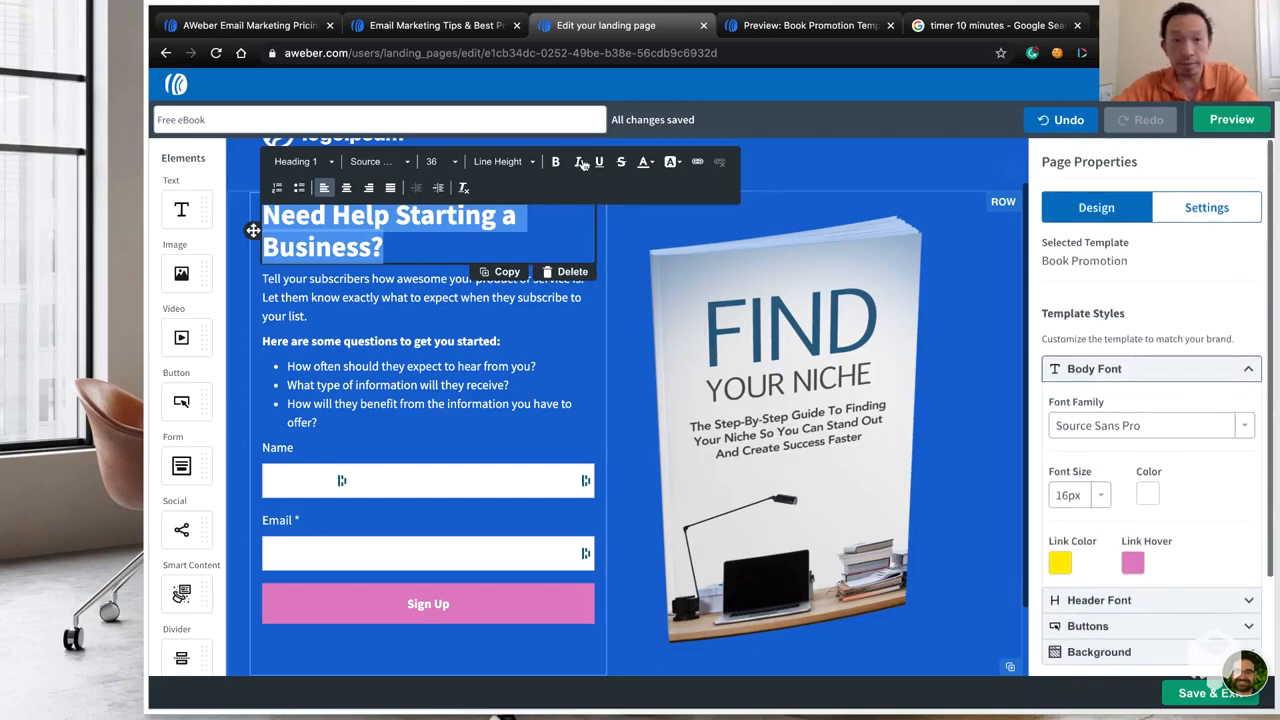
pyautogui.click(673, 164)
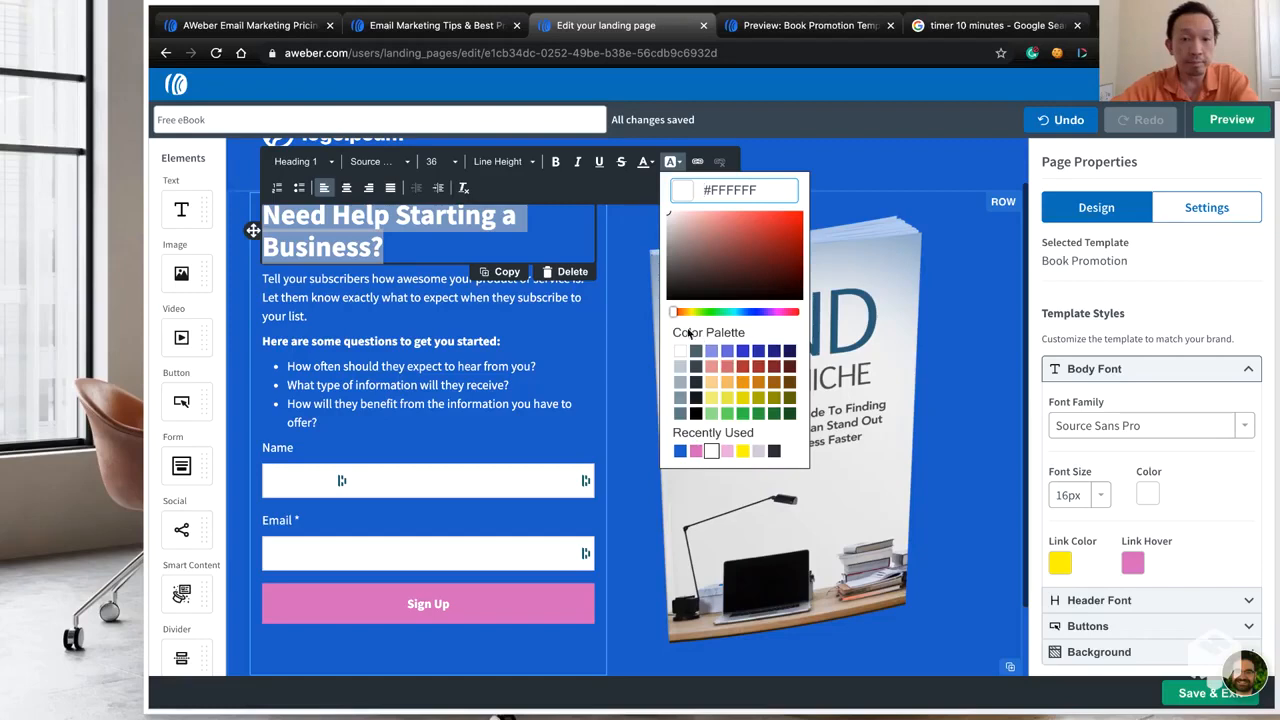
pyautogui.click(795, 219)
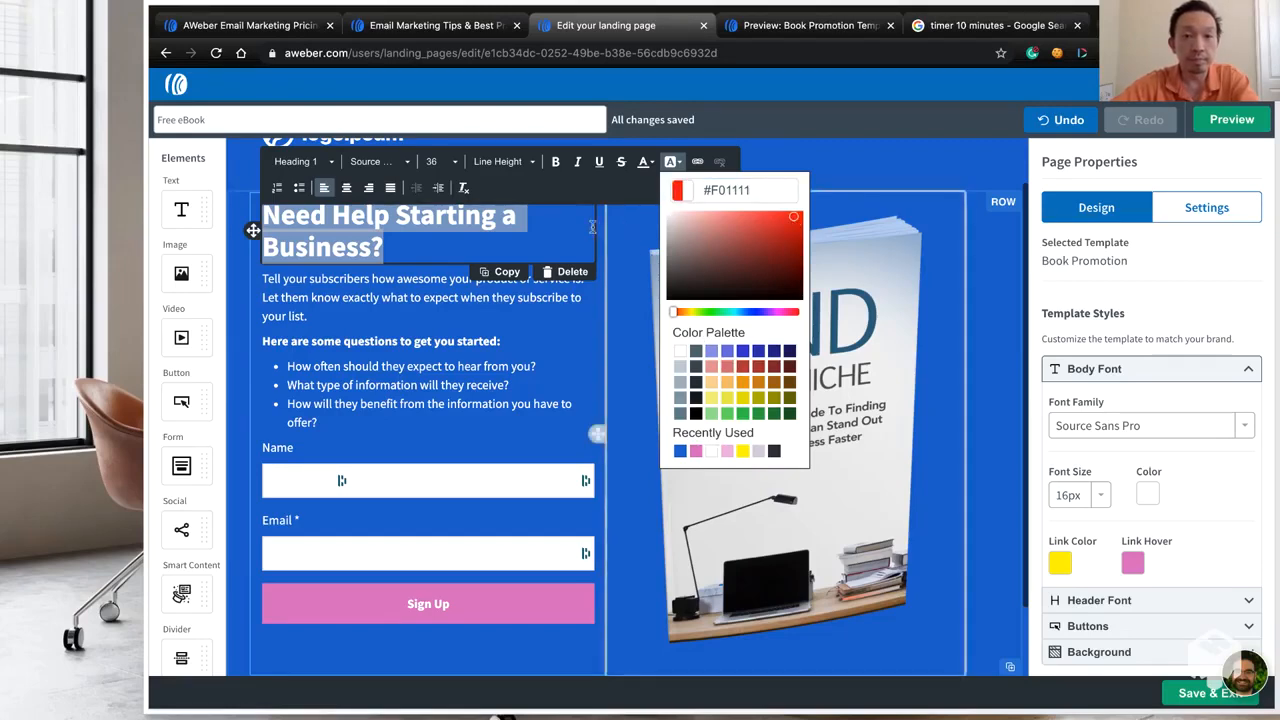
pyautogui.click(555, 236)
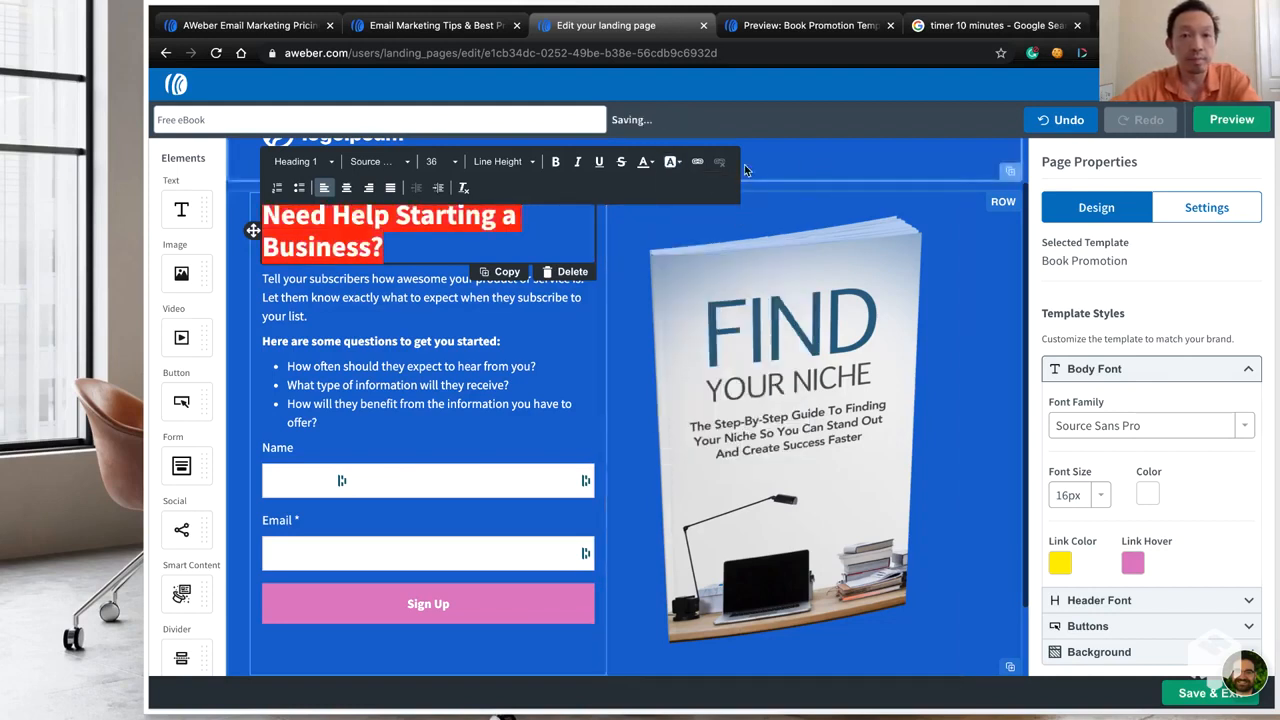
# Clear the background color value of the main heading to remove its red highlight
pyautogui.click(673, 162)
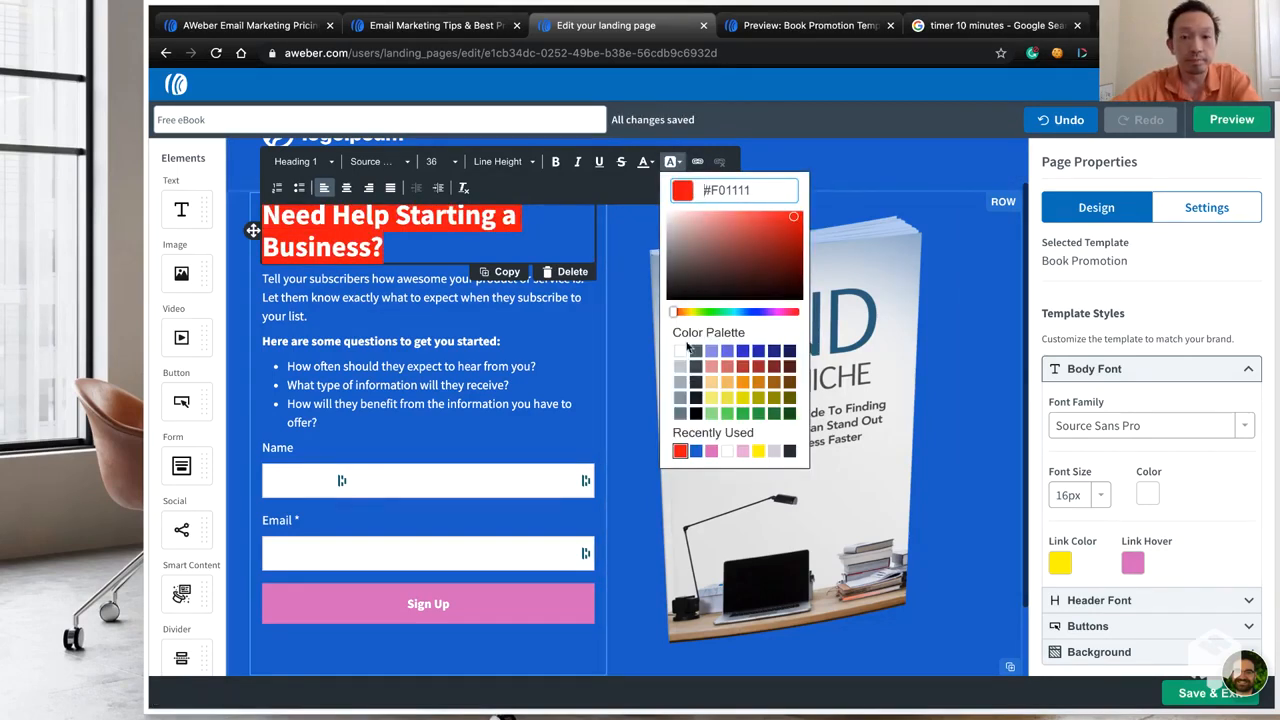
pyautogui.tripleClick(715, 189)
pyautogui.press('BackSpace')
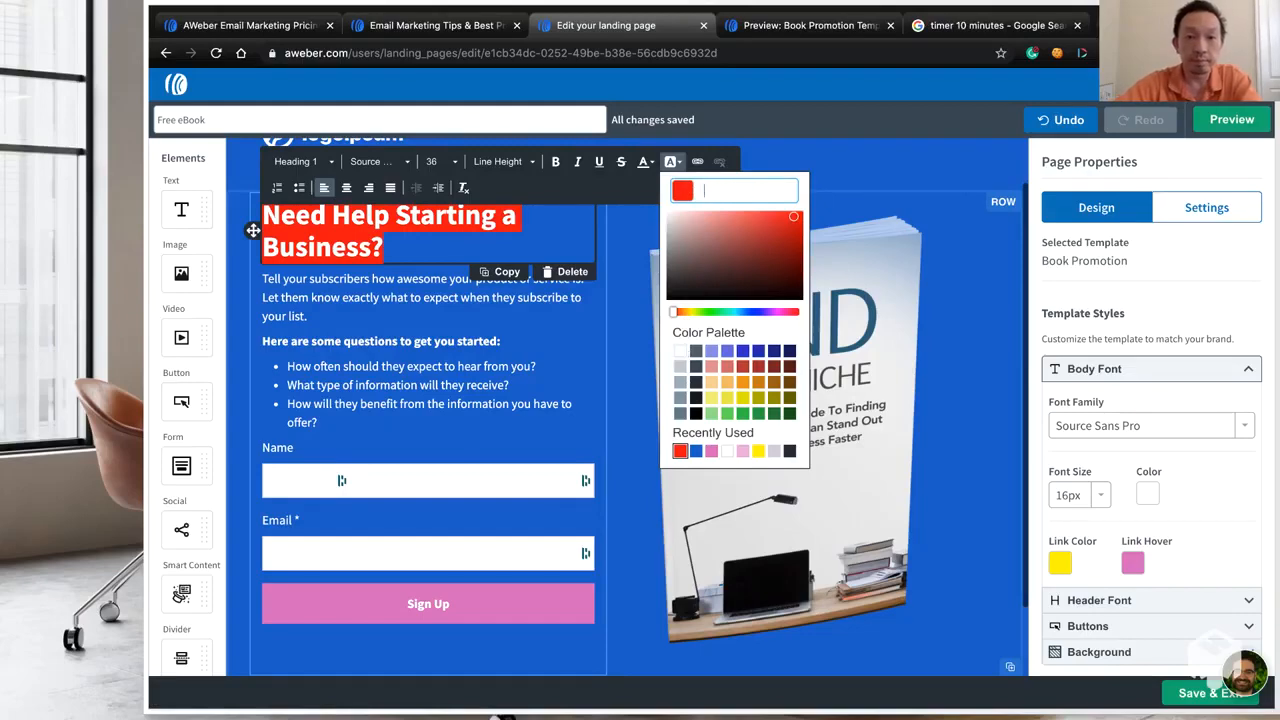
pyautogui.click(838, 155)
# Try to change the main heading's text color to red, #E01D1D
pyautogui.click(484, 214)
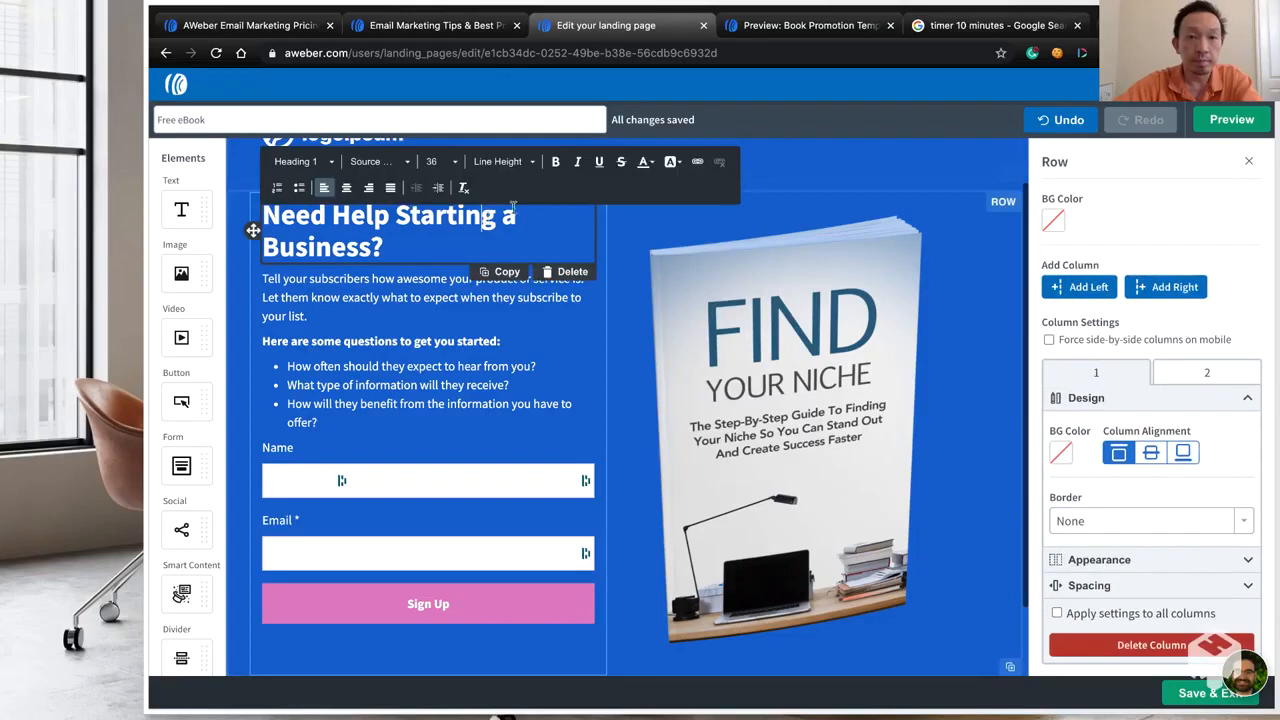
pyautogui.click(653, 165)
pyautogui.click(757, 224)
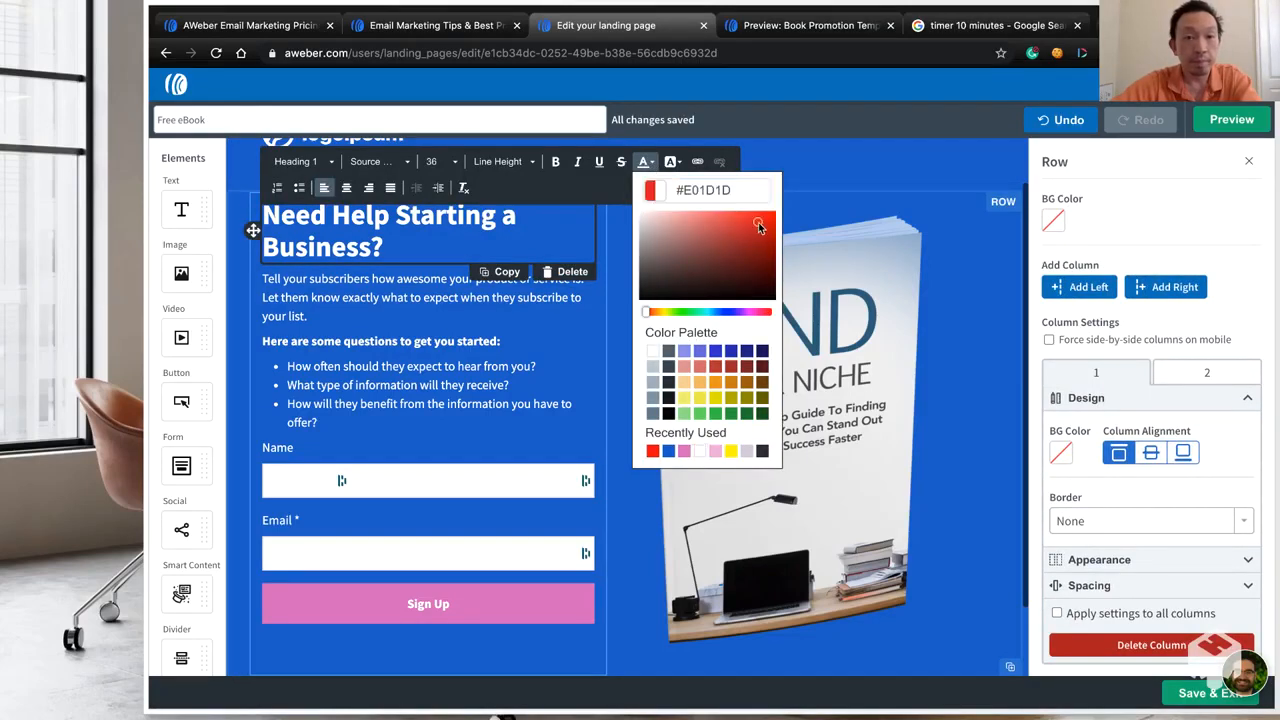
pyautogui.click(534, 246)
# Color the whole main heading's text red #D62929 and adjust it to the lighter red #F03737
pyautogui.moveTo(534, 246); pyautogui.dragTo(263, 213)
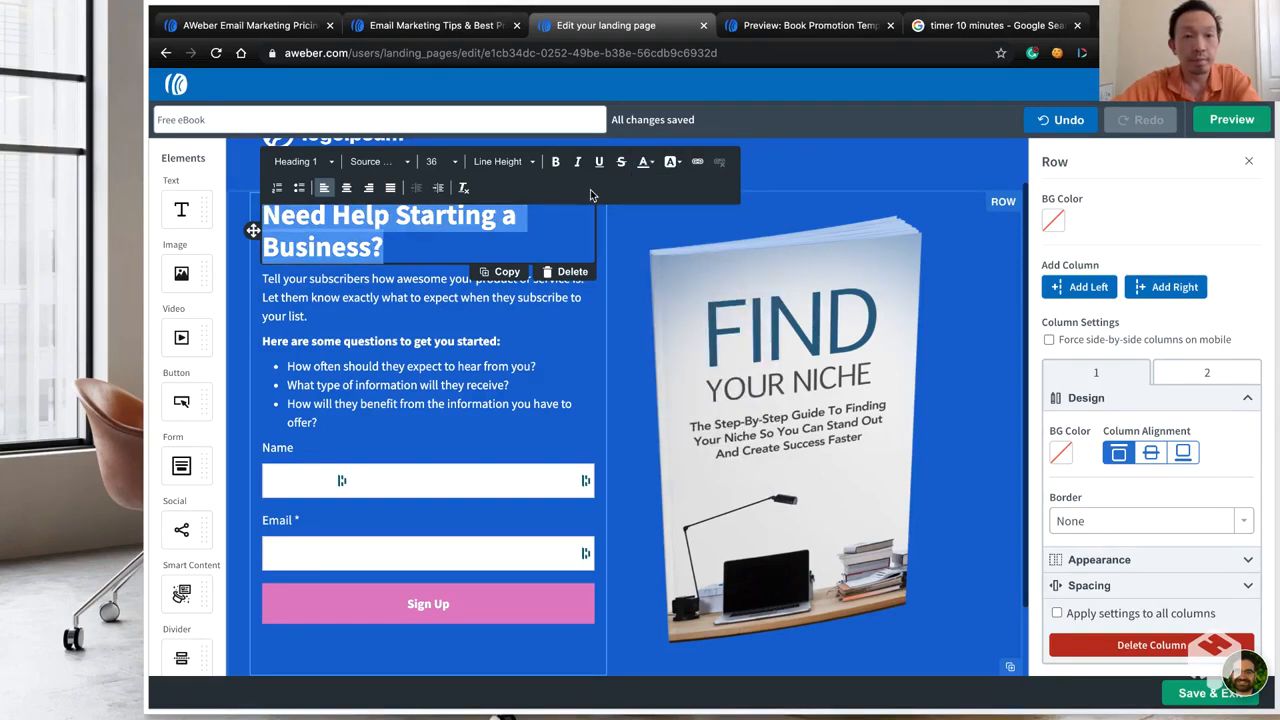
pyautogui.click(646, 165)
pyautogui.click(750, 228)
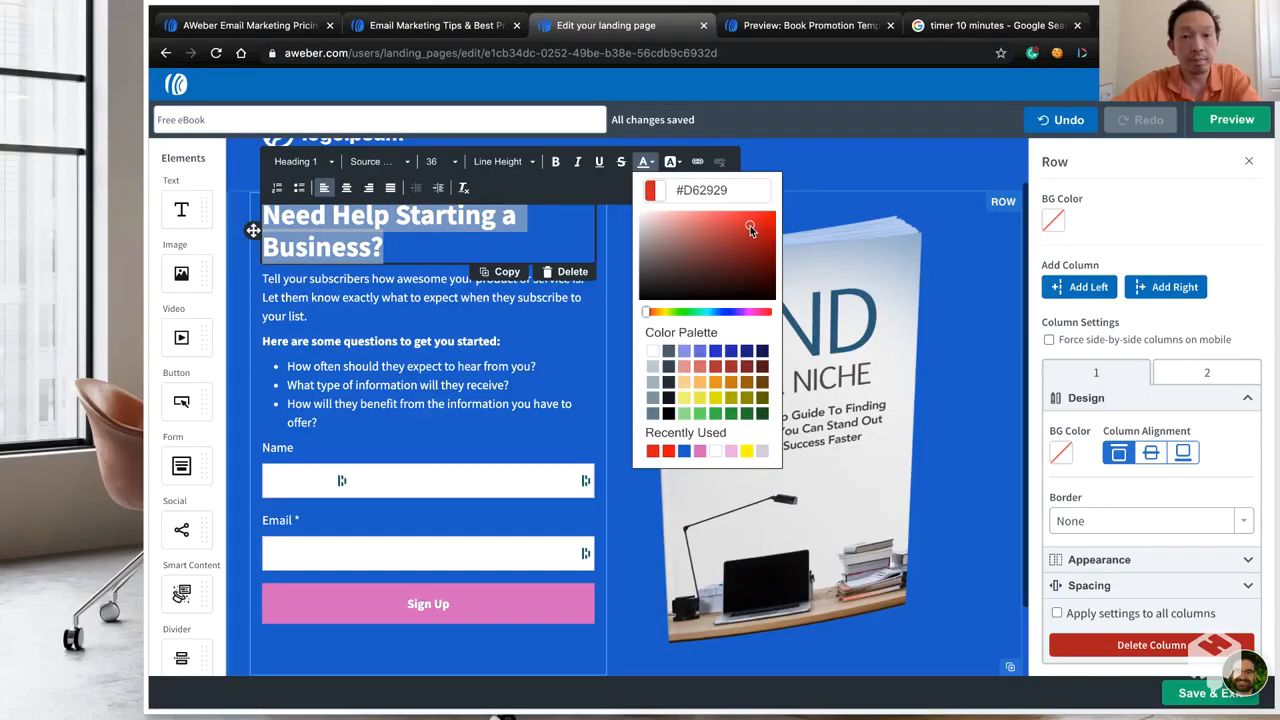
pyautogui.click(583, 218)
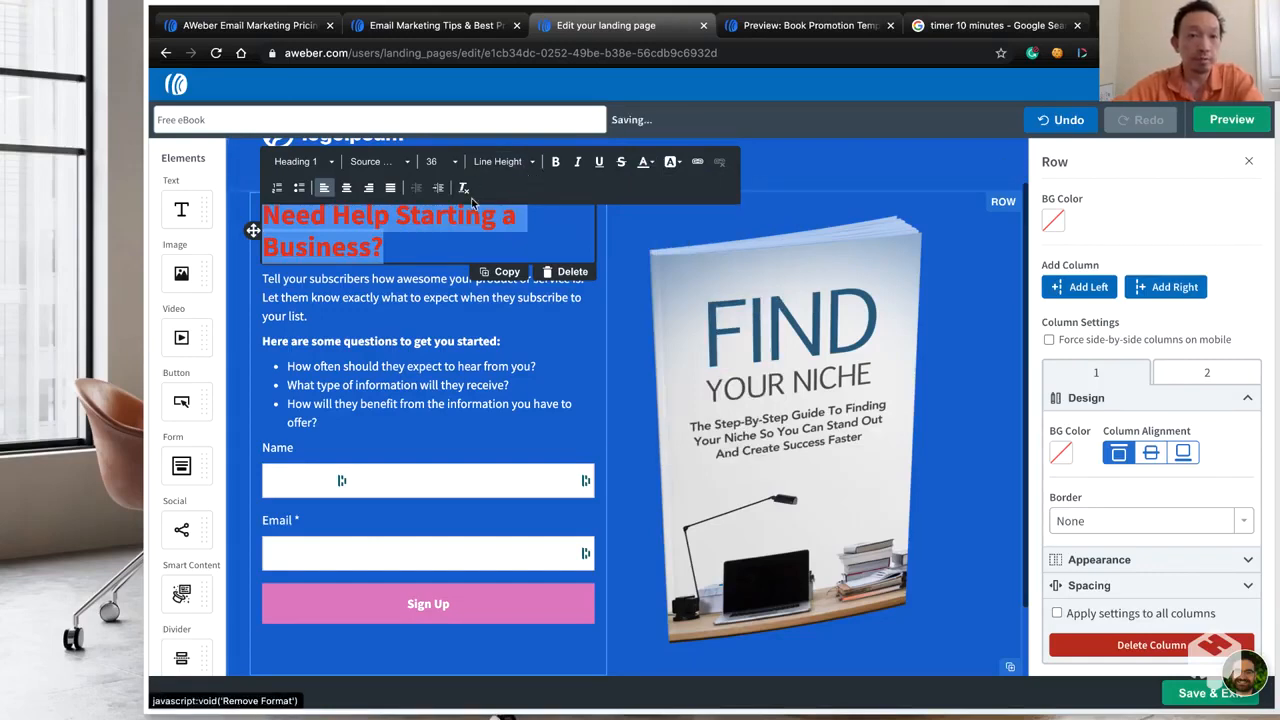
pyautogui.click(647, 165)
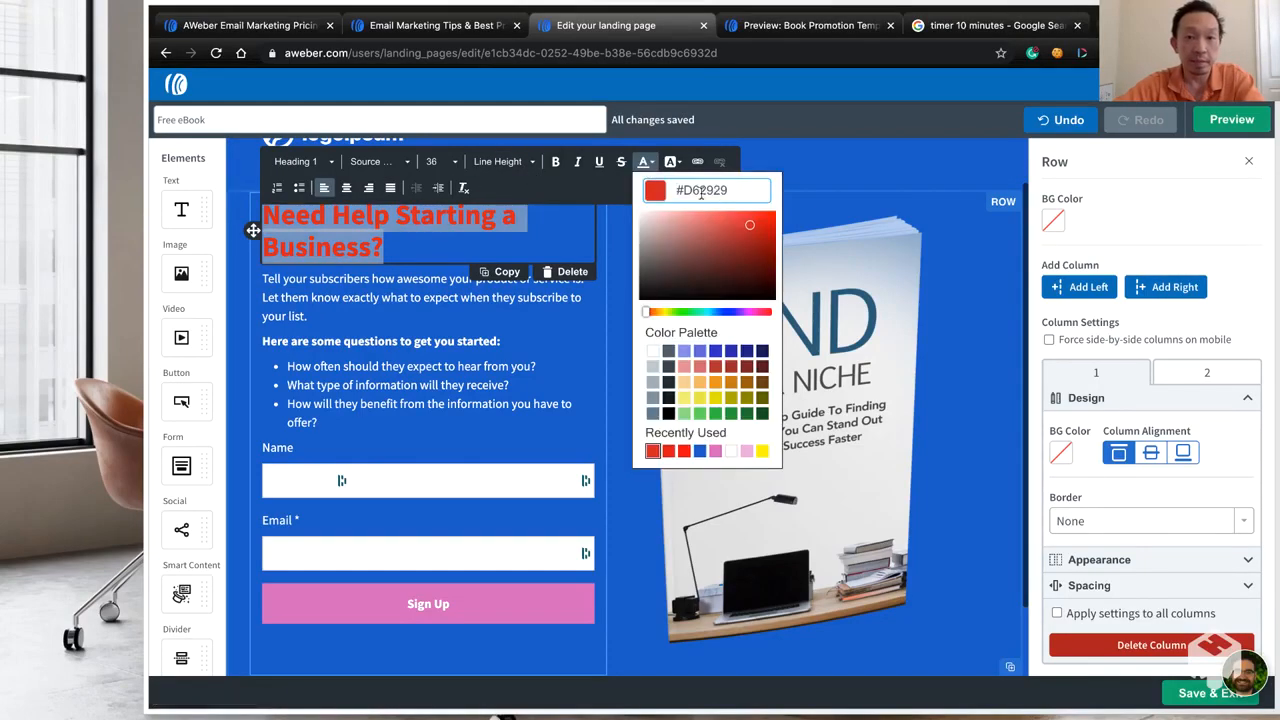
pyautogui.moveTo(750, 240)
pyautogui.mouseDown()
pyautogui.moveTo(768, 225)
pyautogui.moveTo(745, 220)
pyautogui.mouseUp()
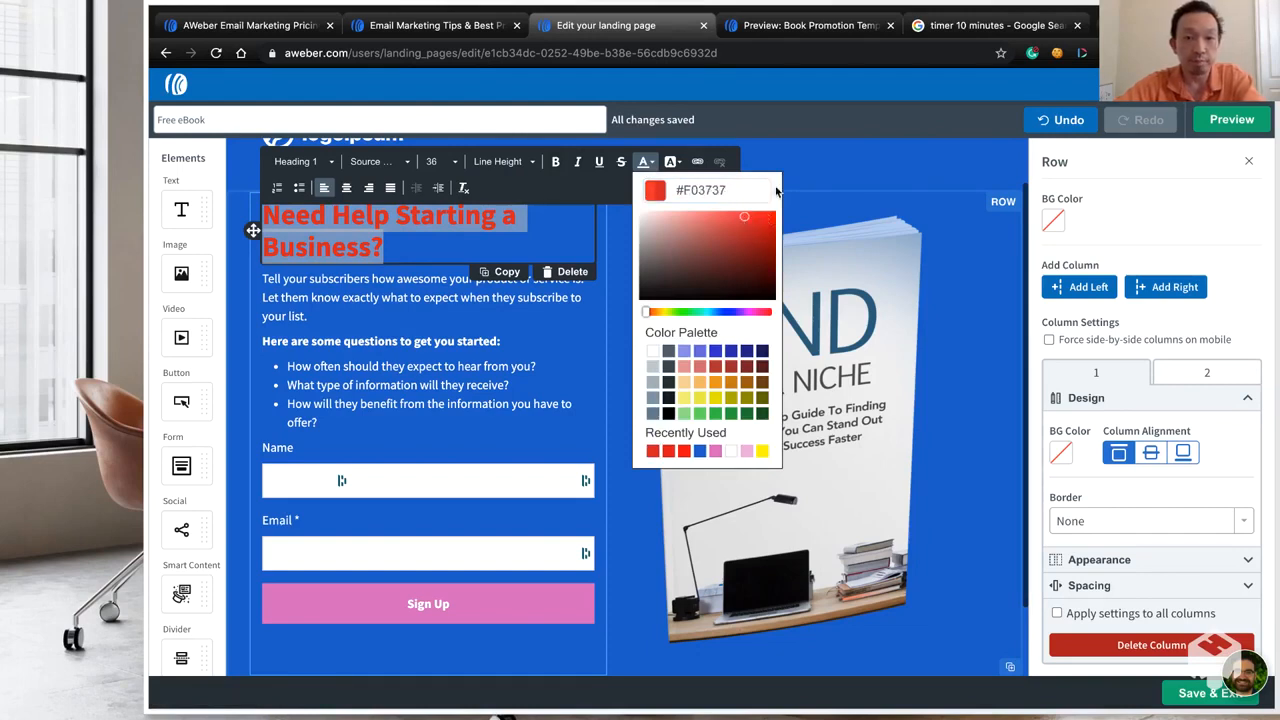
pyautogui.click(869, 137)
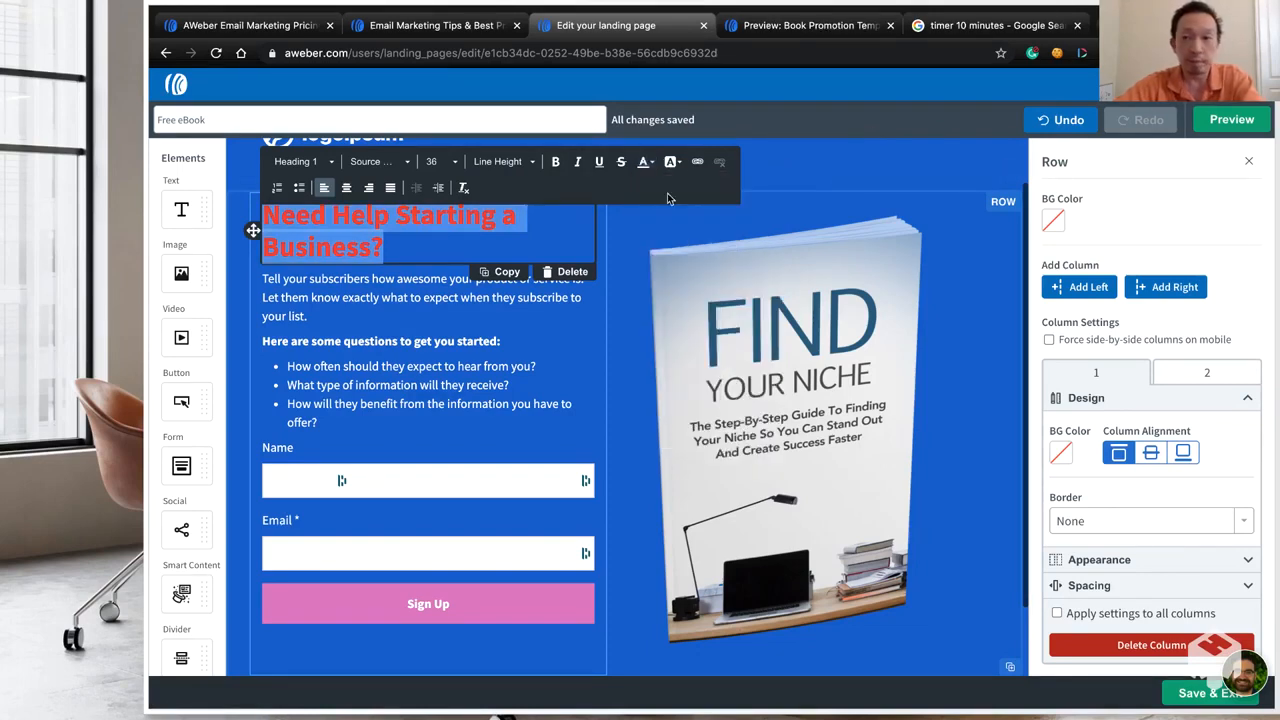
# Change the whole main heading's text color to yellow, #EBED51, and deselect the text
pyautogui.click(566, 228)
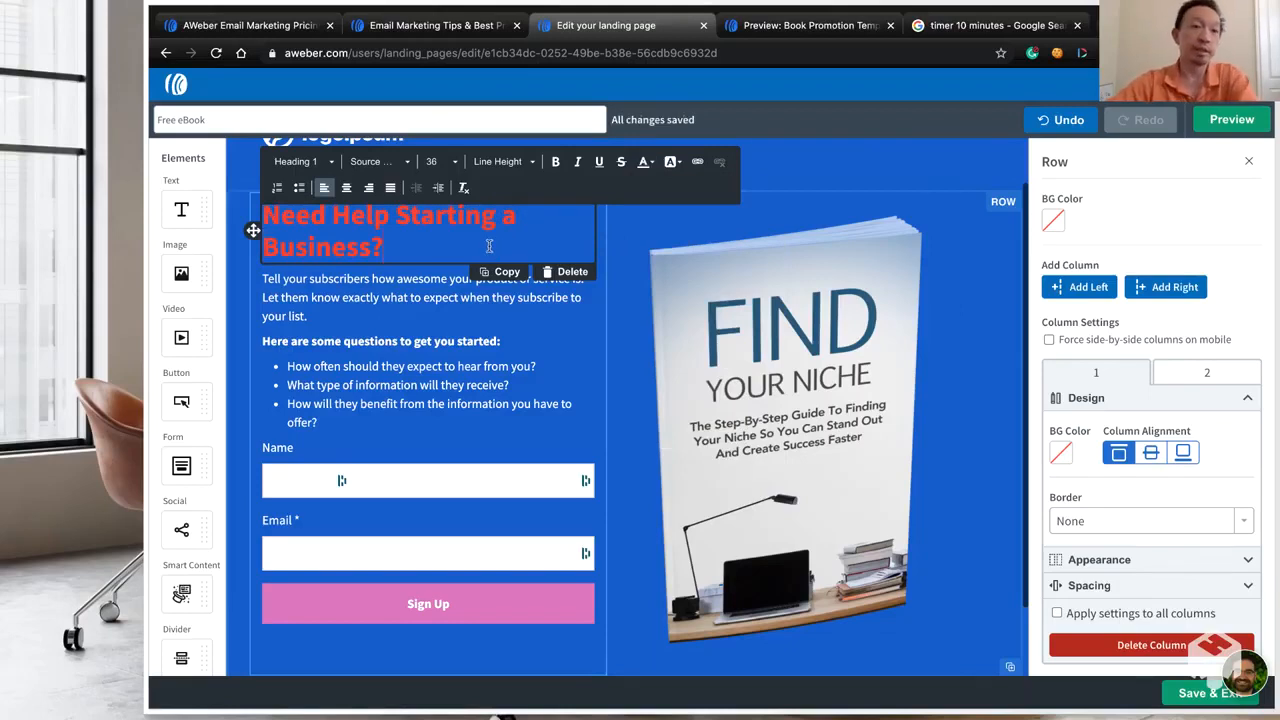
pyautogui.moveTo(489, 246); pyautogui.dragTo(262, 218)
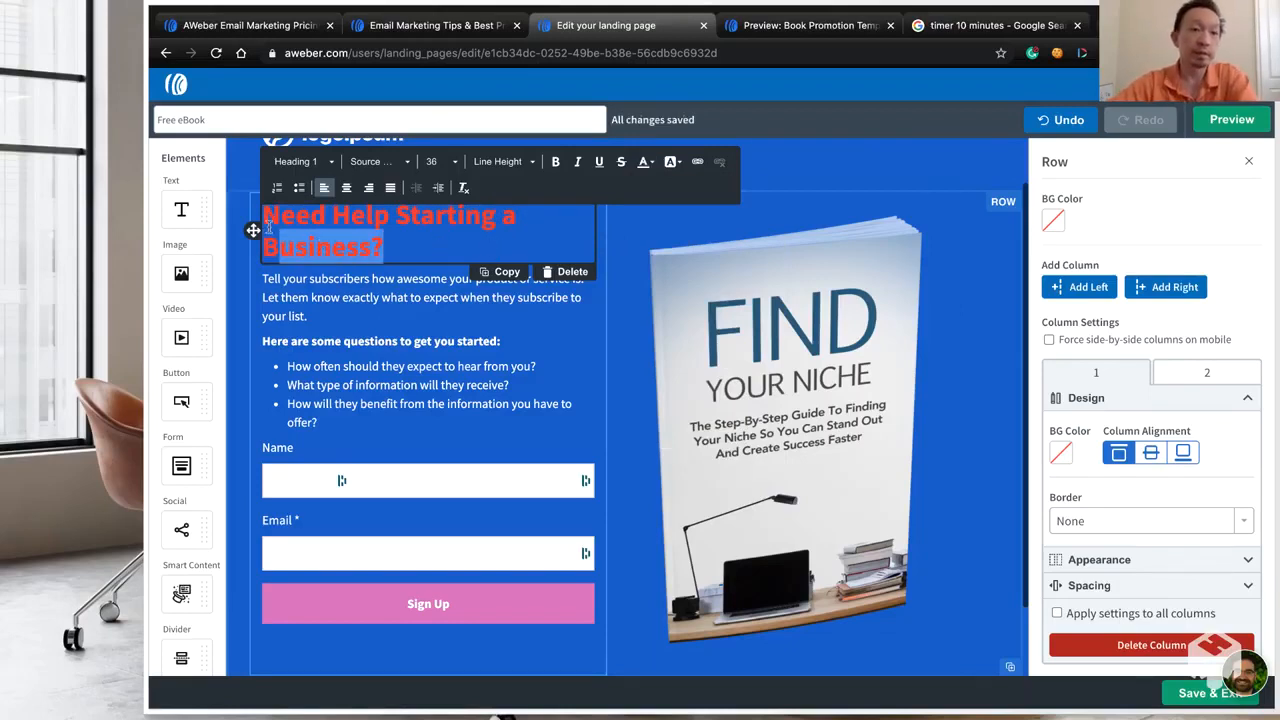
pyautogui.click(647, 162)
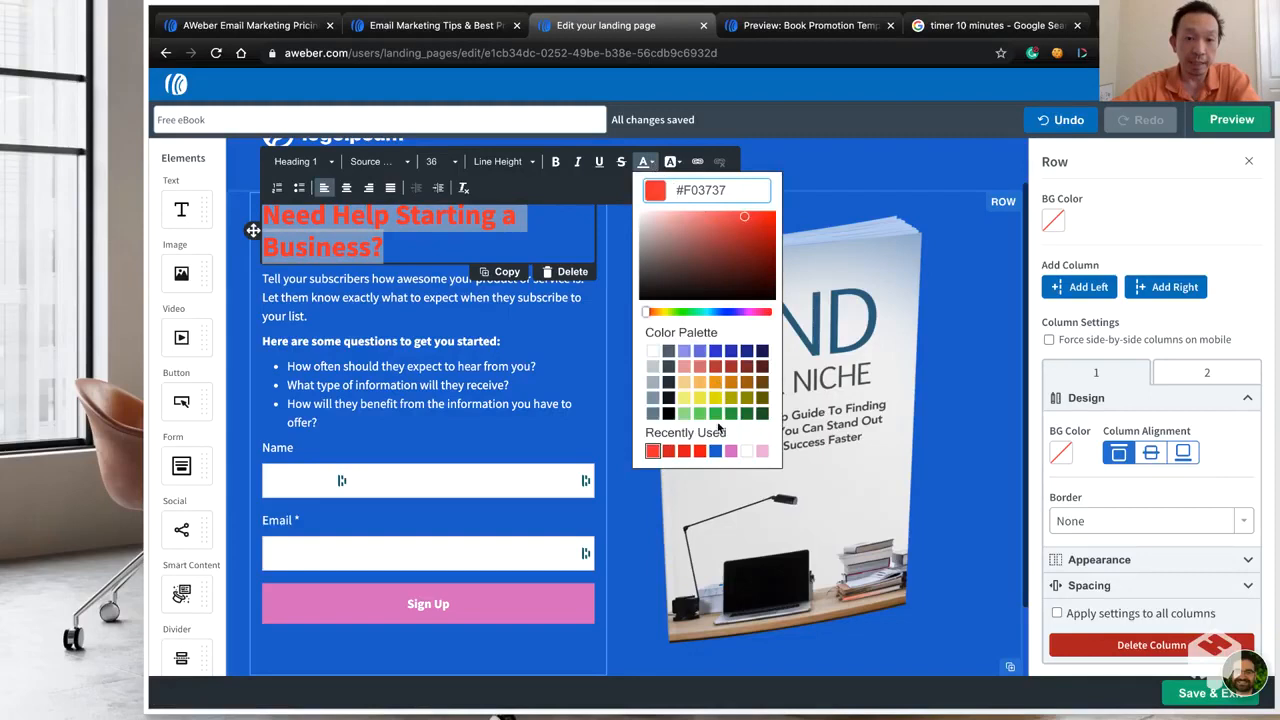
pyautogui.click(699, 399)
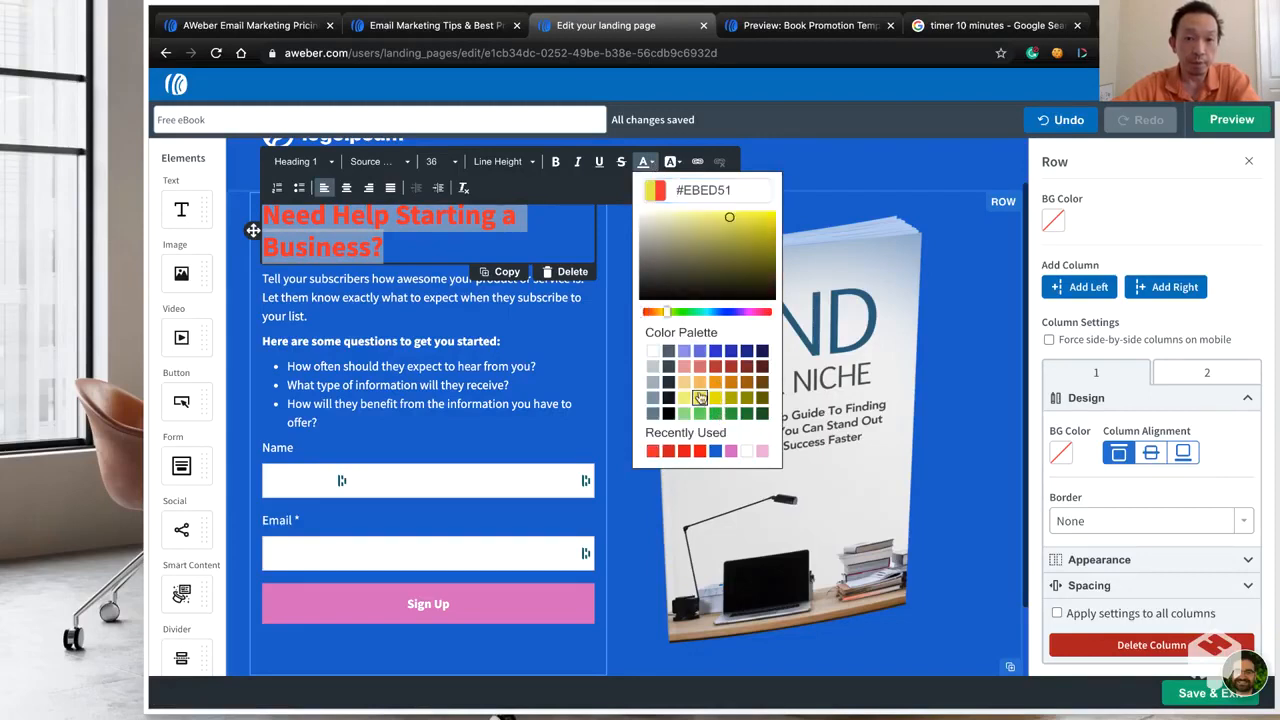
pyautogui.click(819, 233)
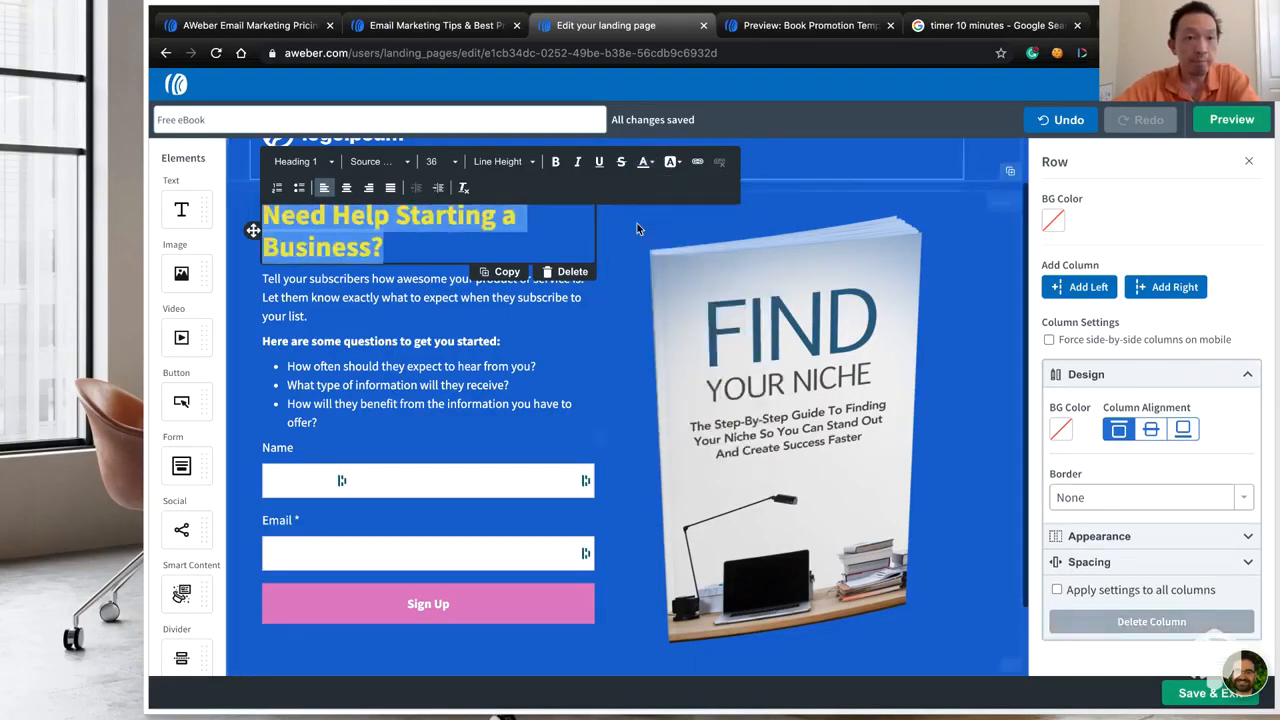
pyautogui.click(553, 228)
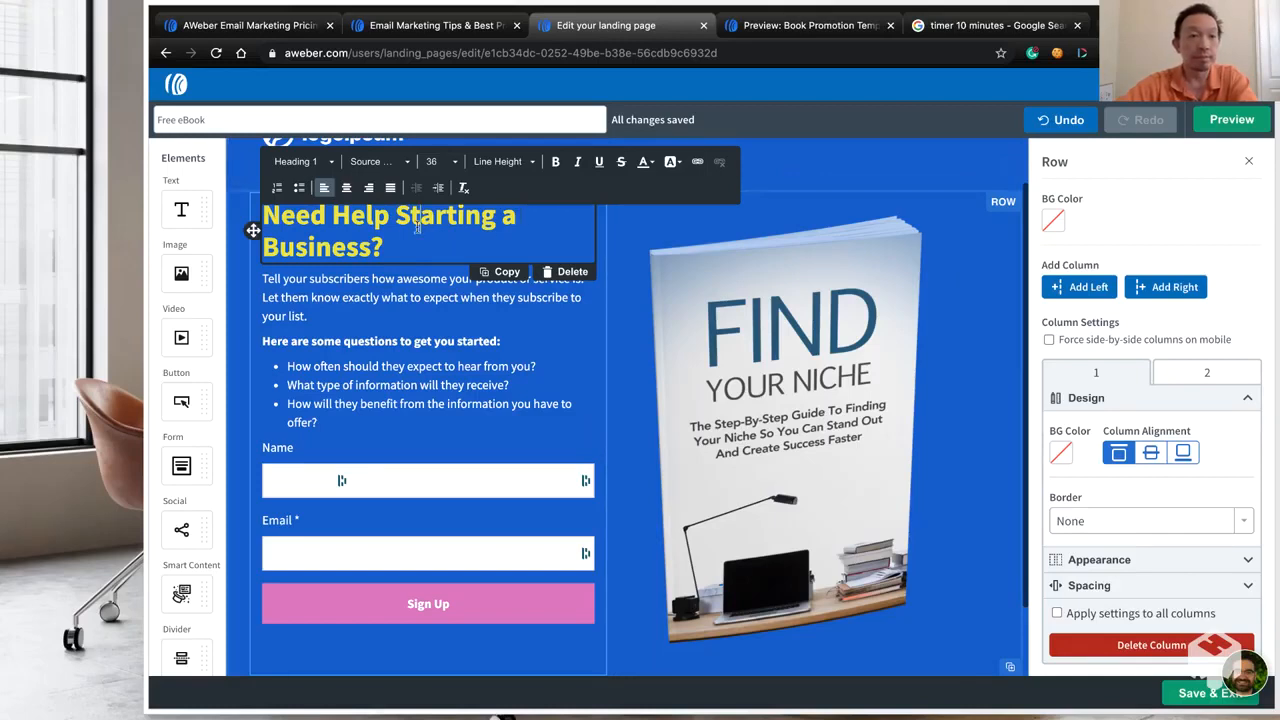
pyautogui.click(391, 311)
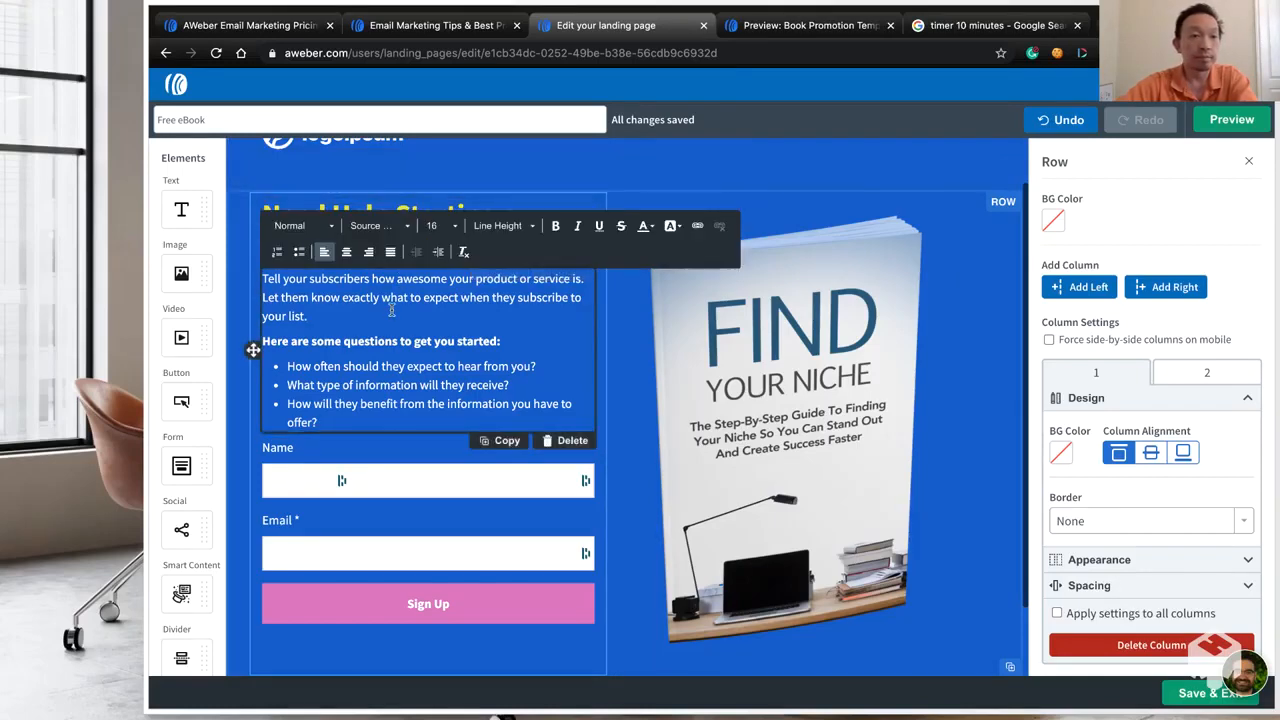
pyautogui.click(374, 194)
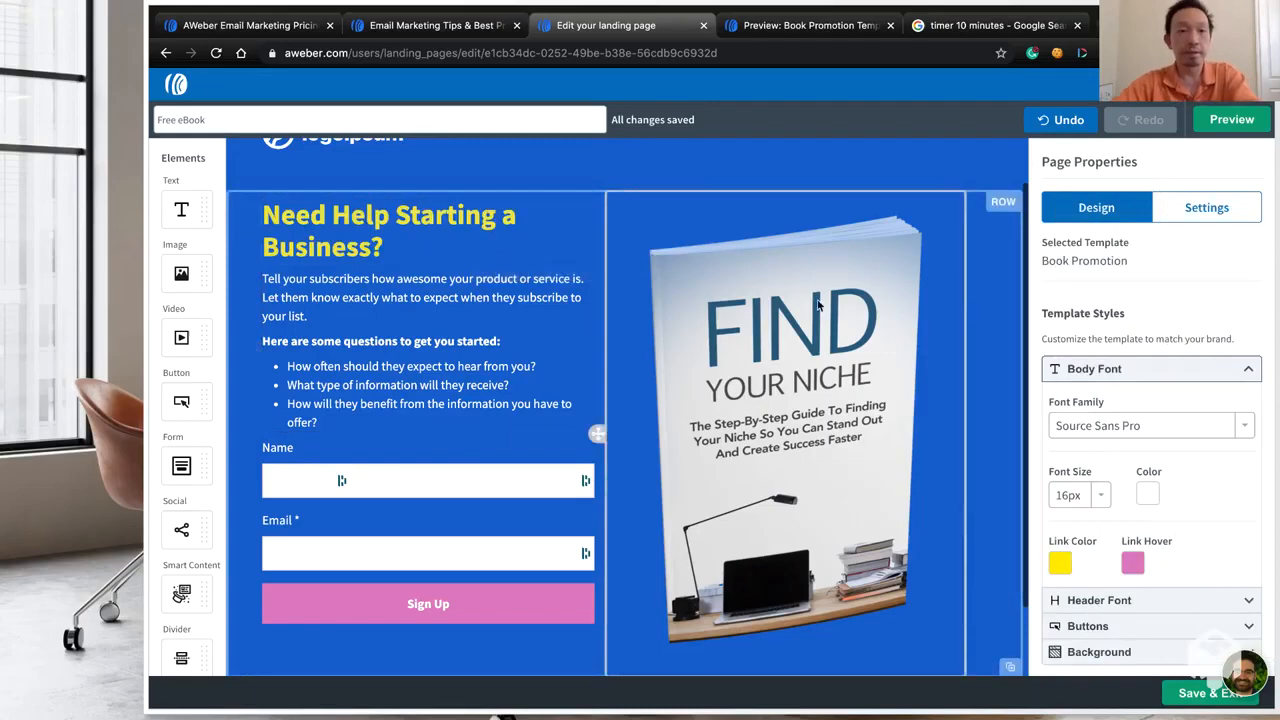
pyautogui.click(580, 230)
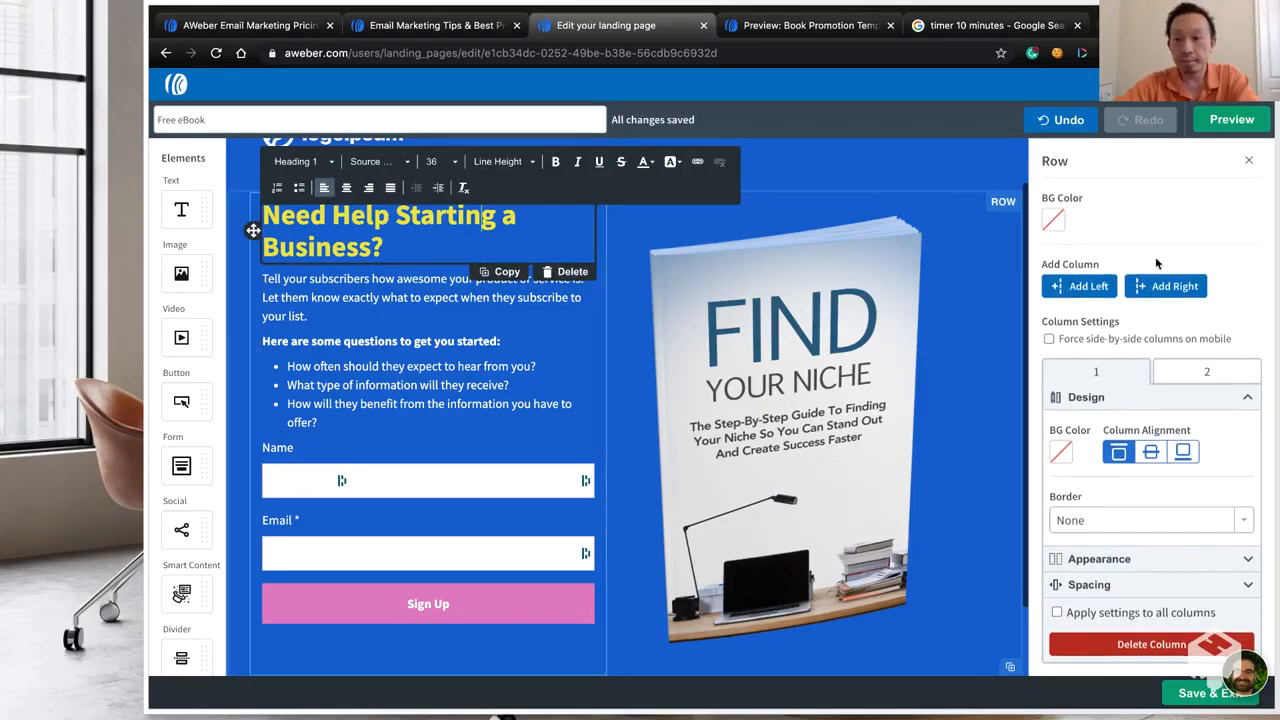
pyautogui.scroll(-1, 1150, 255)
pyautogui.scroll(1, 1157, 263)
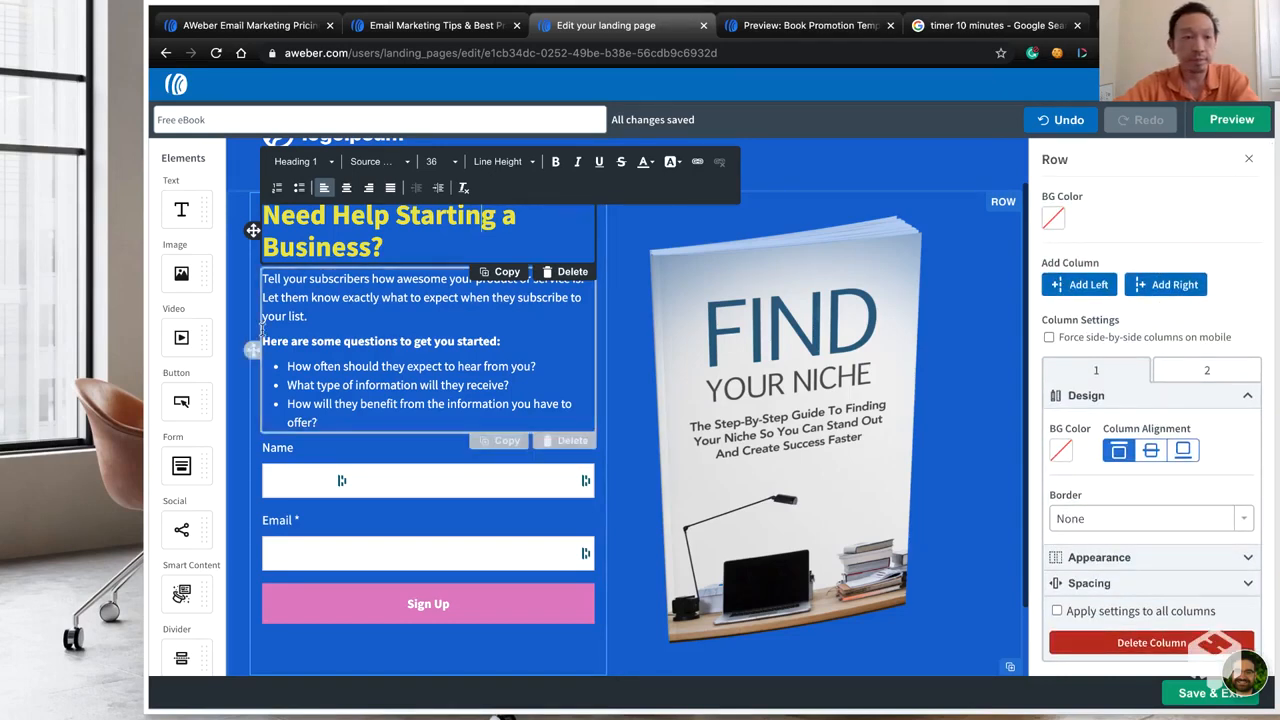
pyautogui.click(238, 318)
# Add a video element between the sign-up and book section and the social icons
pyautogui.scroll(-1, 425, 344)
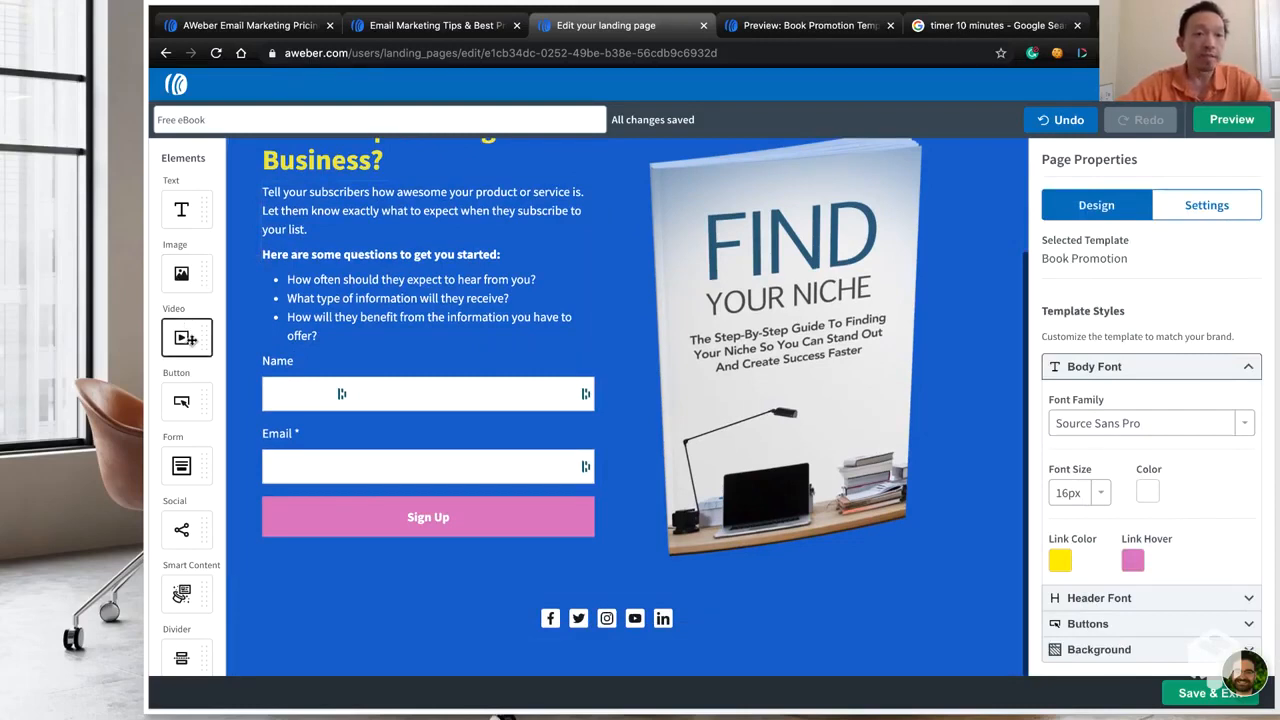
pyautogui.moveTo(186, 338); pyautogui.dragTo(590, 612)
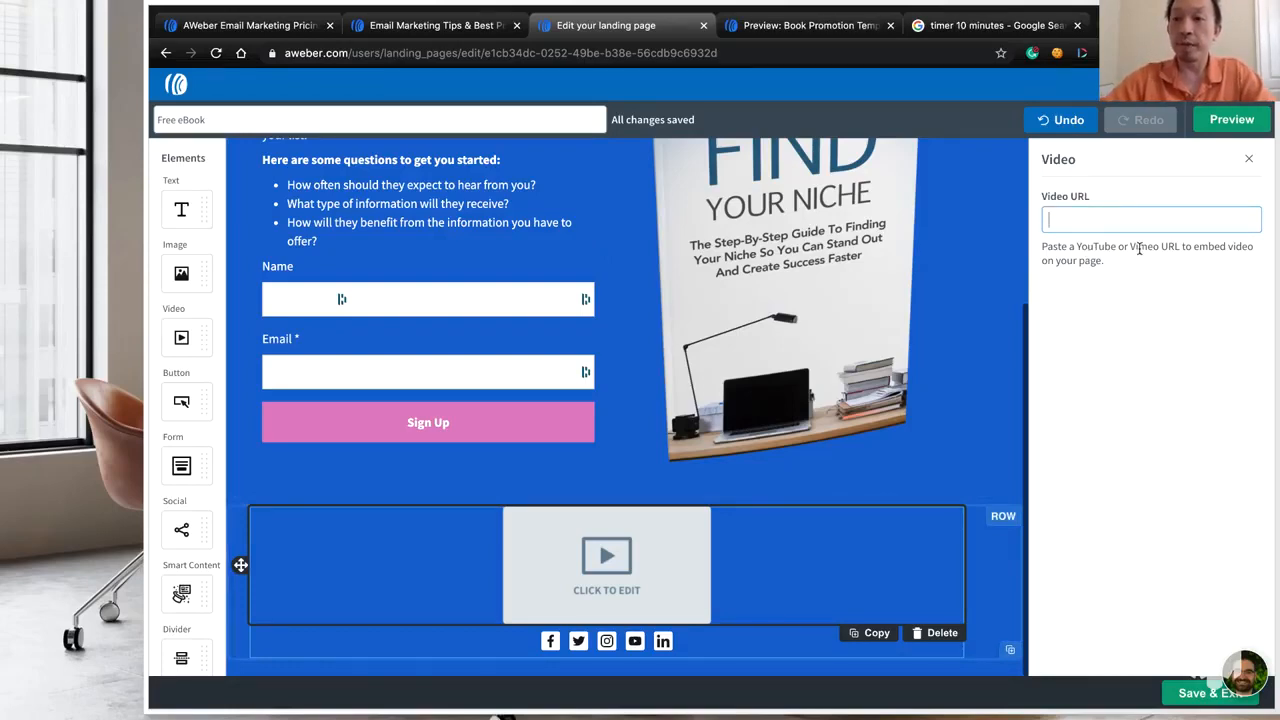
pyautogui.moveTo(1138, 249); pyautogui.dragTo(1042, 247)
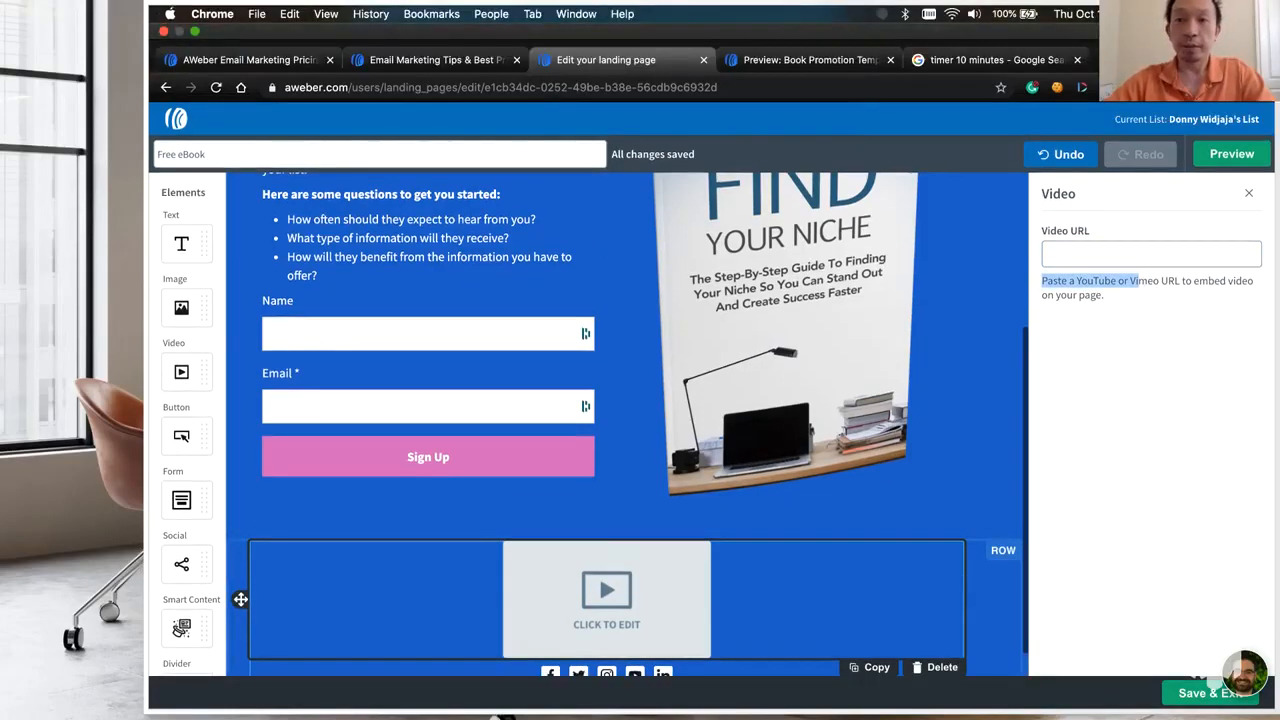
# Open youtube.com in a new browser tab and search for marketing videos with the term "marketing"
pyautogui.press('super+t')
pyautogui.write('youtube.com')
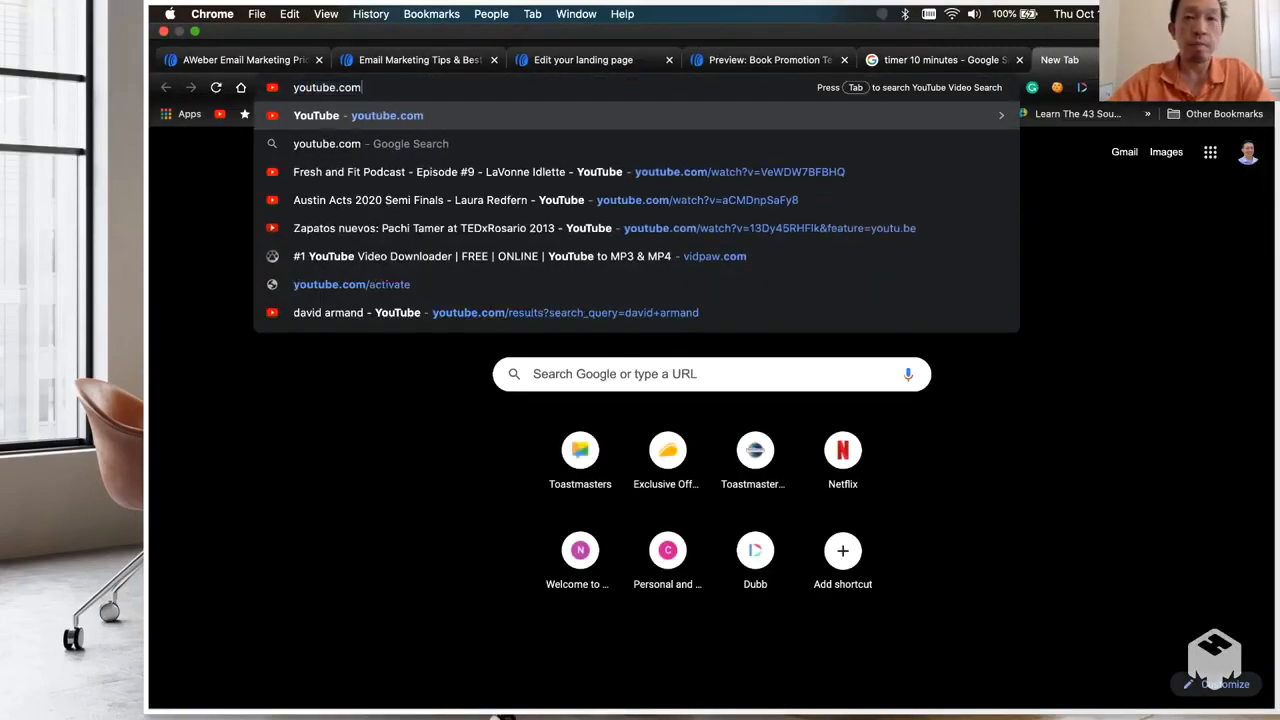
pyautogui.press('Return')
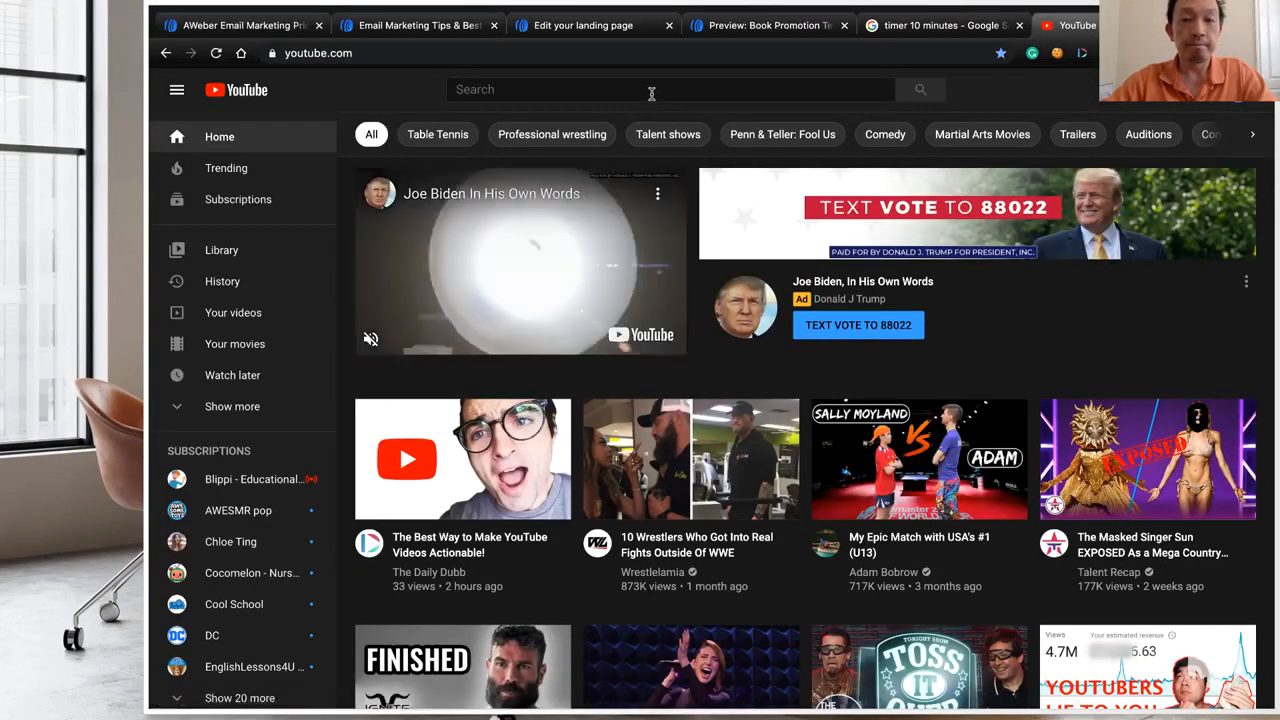
pyautogui.click(509, 90)
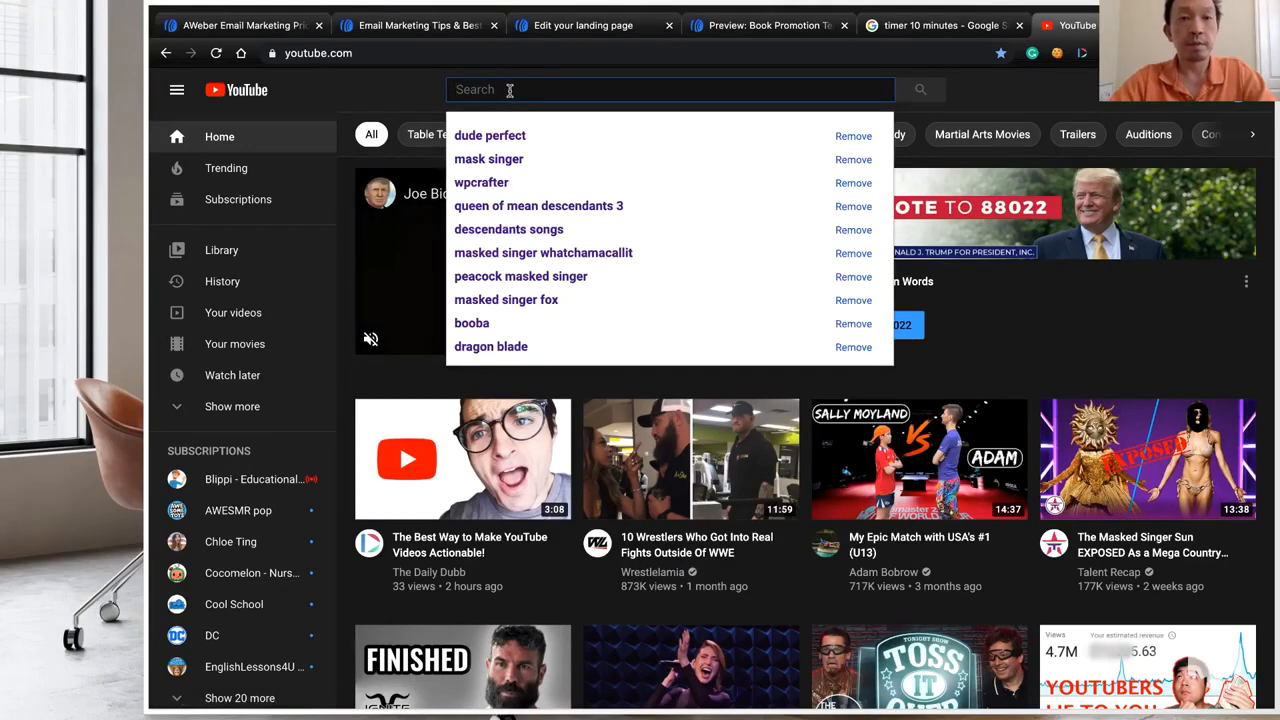
pyautogui.write('marketing')
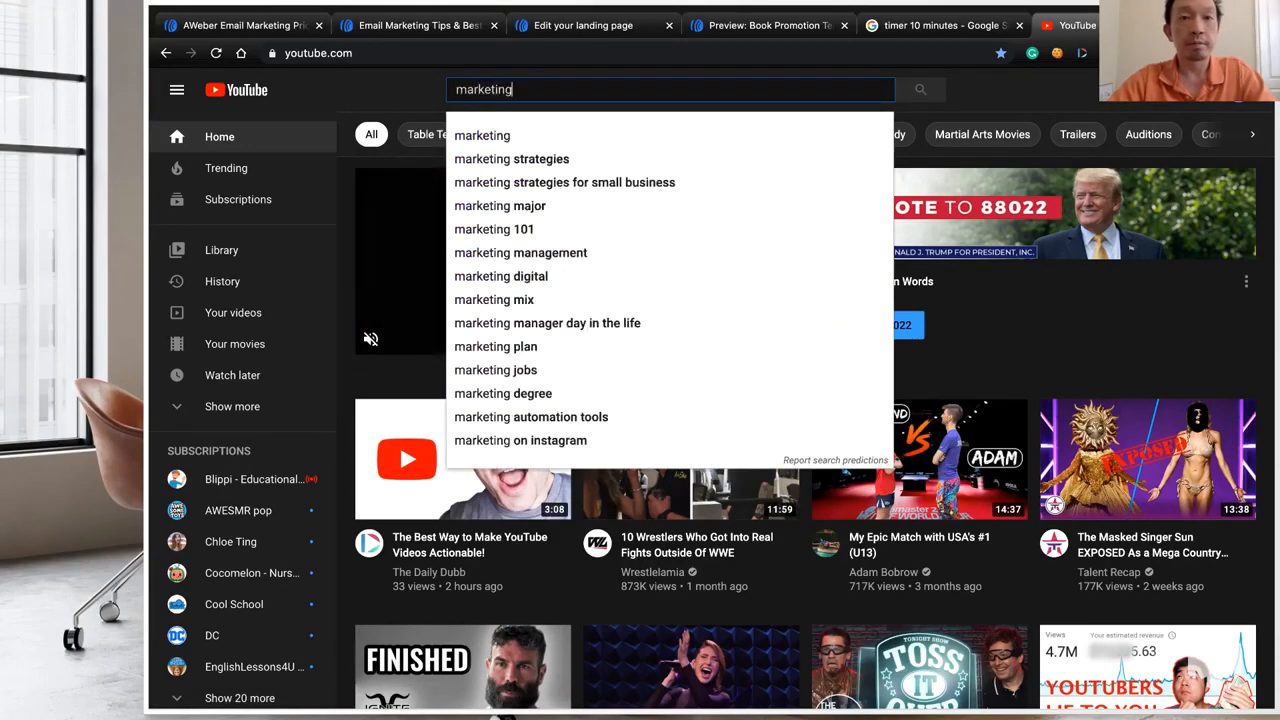
pyautogui.press('Return')
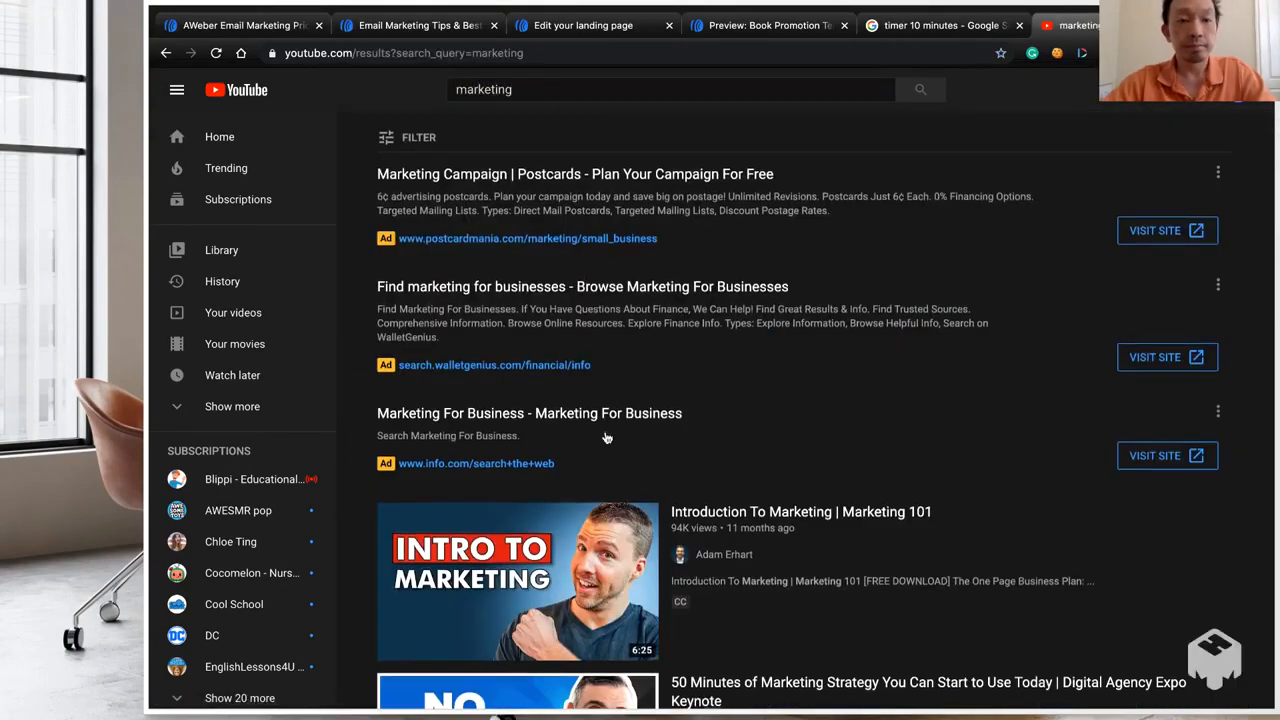
# Open the video "Introduction To Marketing | Marketing 101", copy its URL, and close its tab to return to the landing page editor
pyautogui.scroll(-1, 605, 437)
pyautogui.click(835, 436)
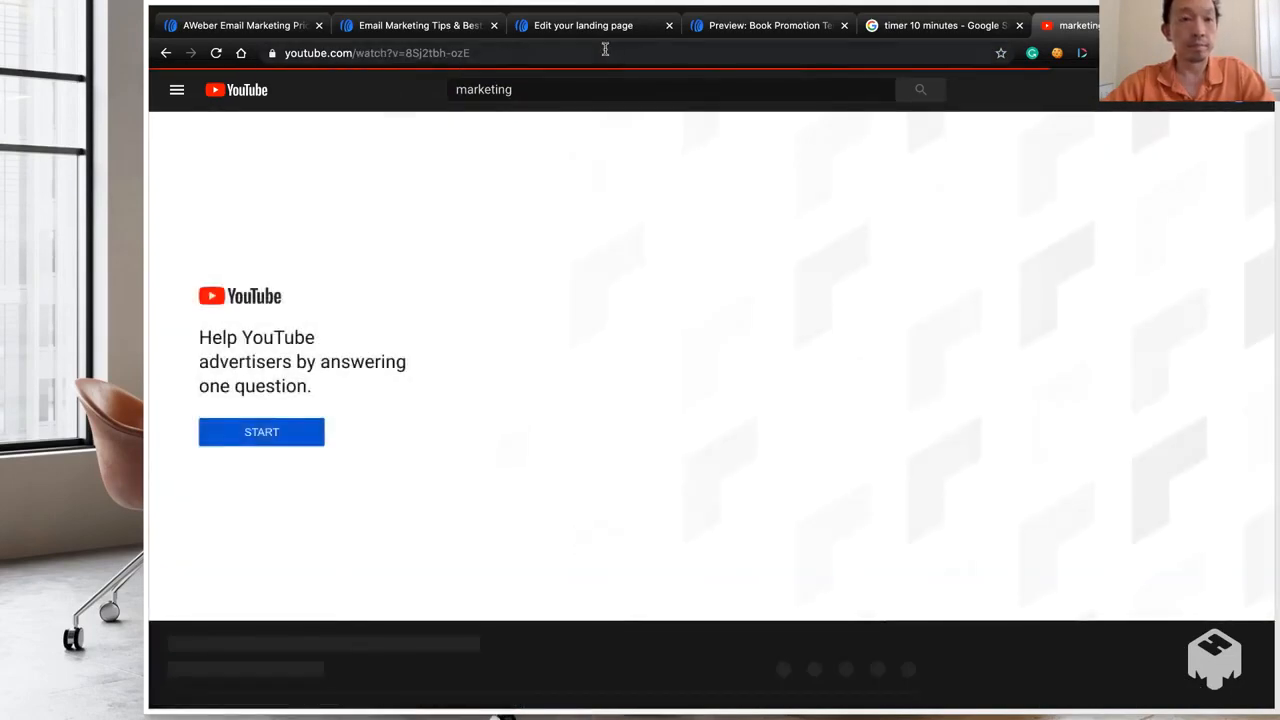
pyautogui.click(605, 49)
pyautogui.hotkey('ctrl', 'c')
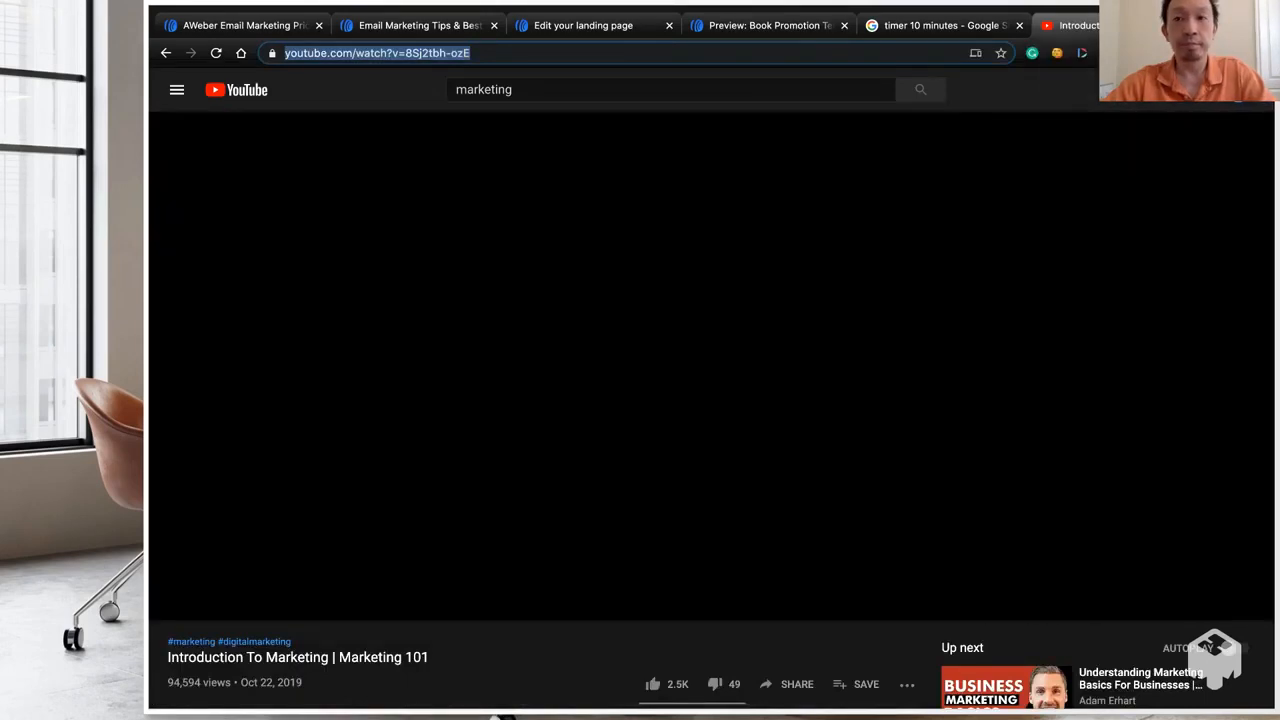
pyautogui.click(1194, 26)
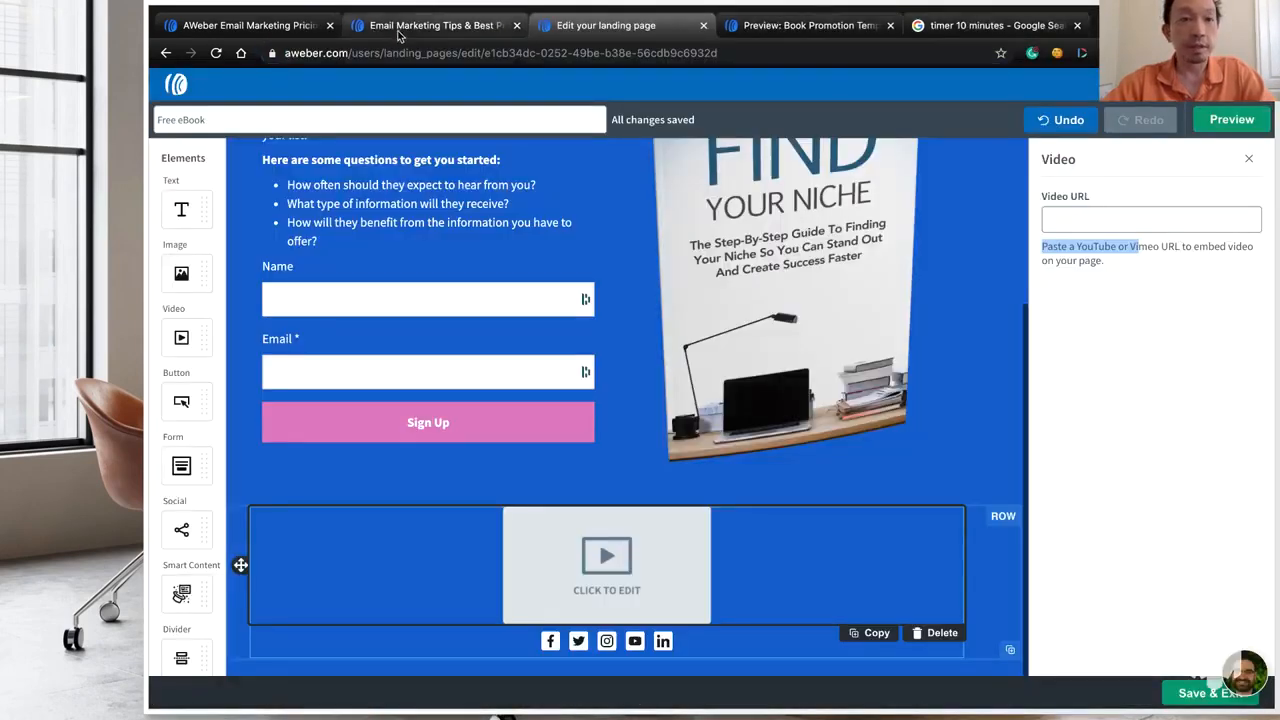
# Embed the copied YouTube link in the video element and look over the embedded video on the page
pyautogui.click(1070, 221)
pyautogui.hotkey('ctrl', 'v')
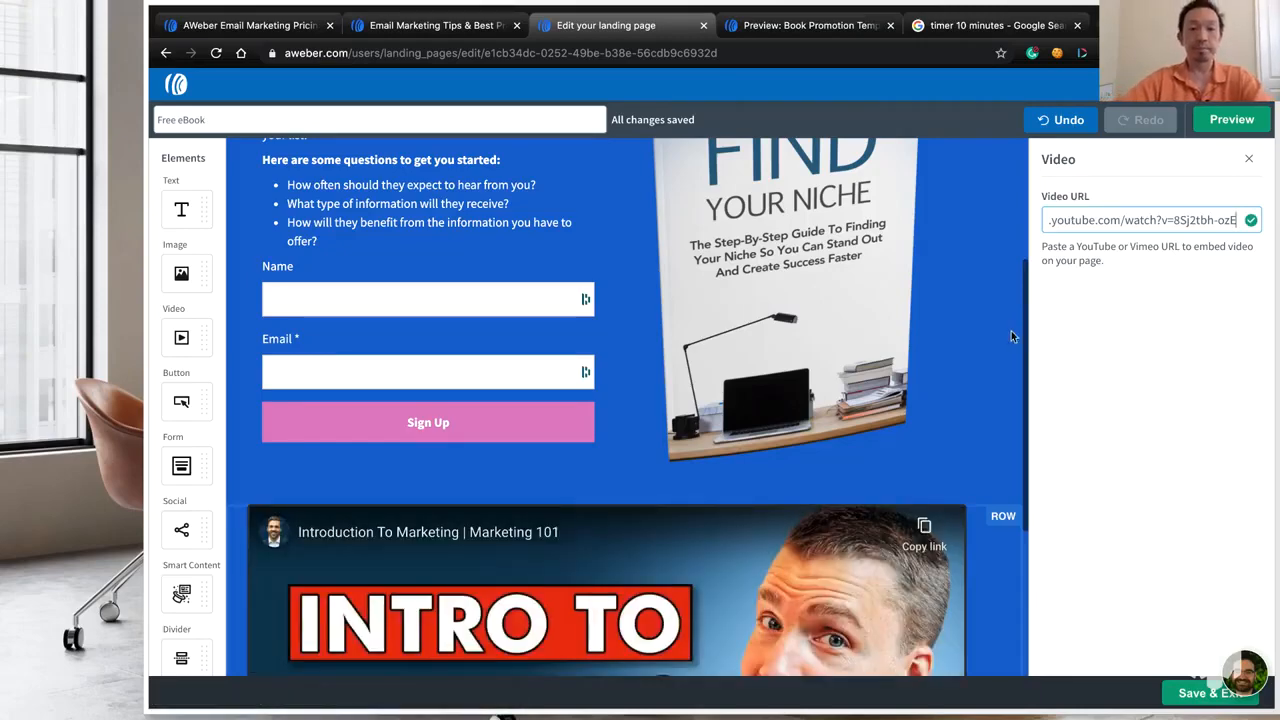
pyautogui.scroll(-3, 929, 368)
pyautogui.scroll(-2, 929, 368)
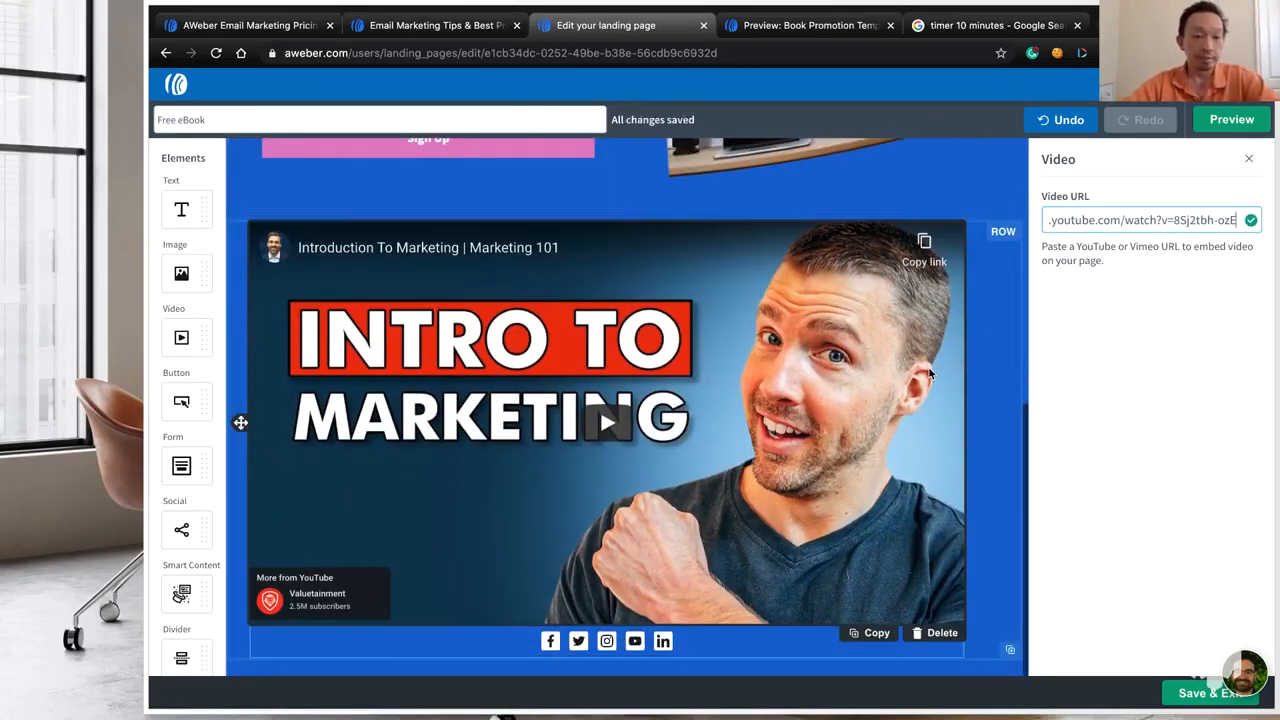
pyautogui.scroll(2, 929, 373)
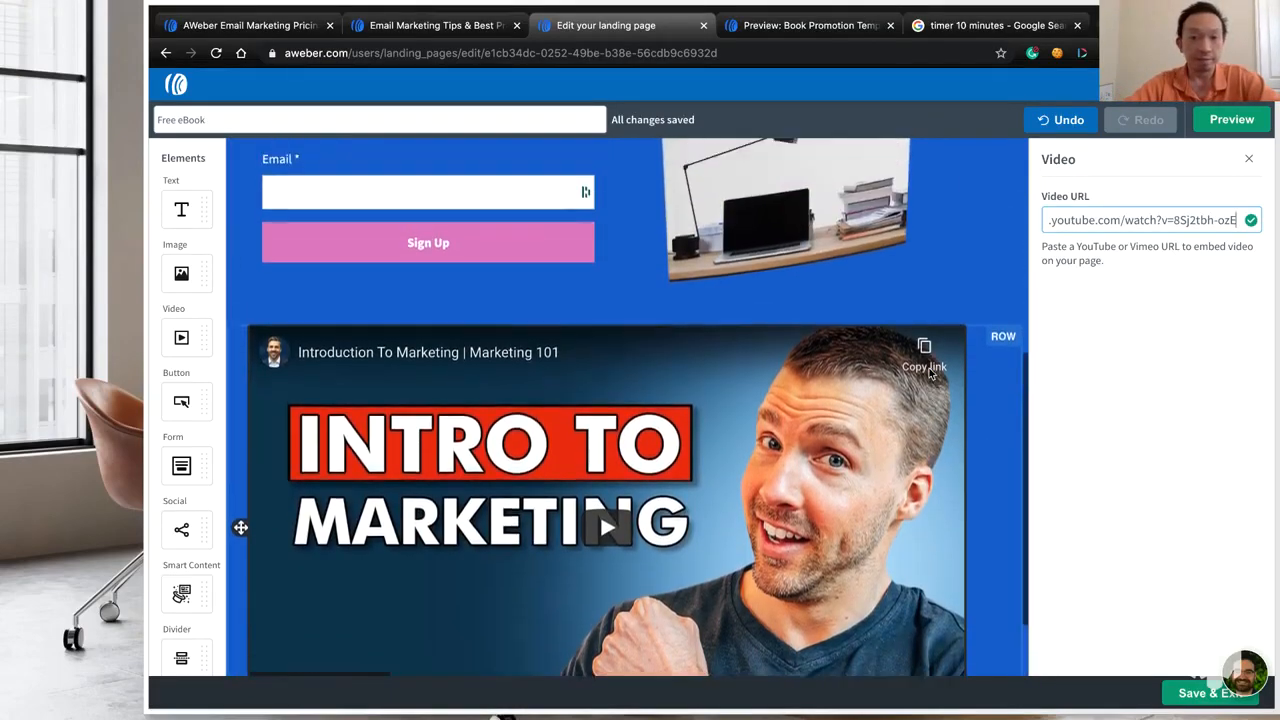
pyautogui.scroll(-2, 929, 370)
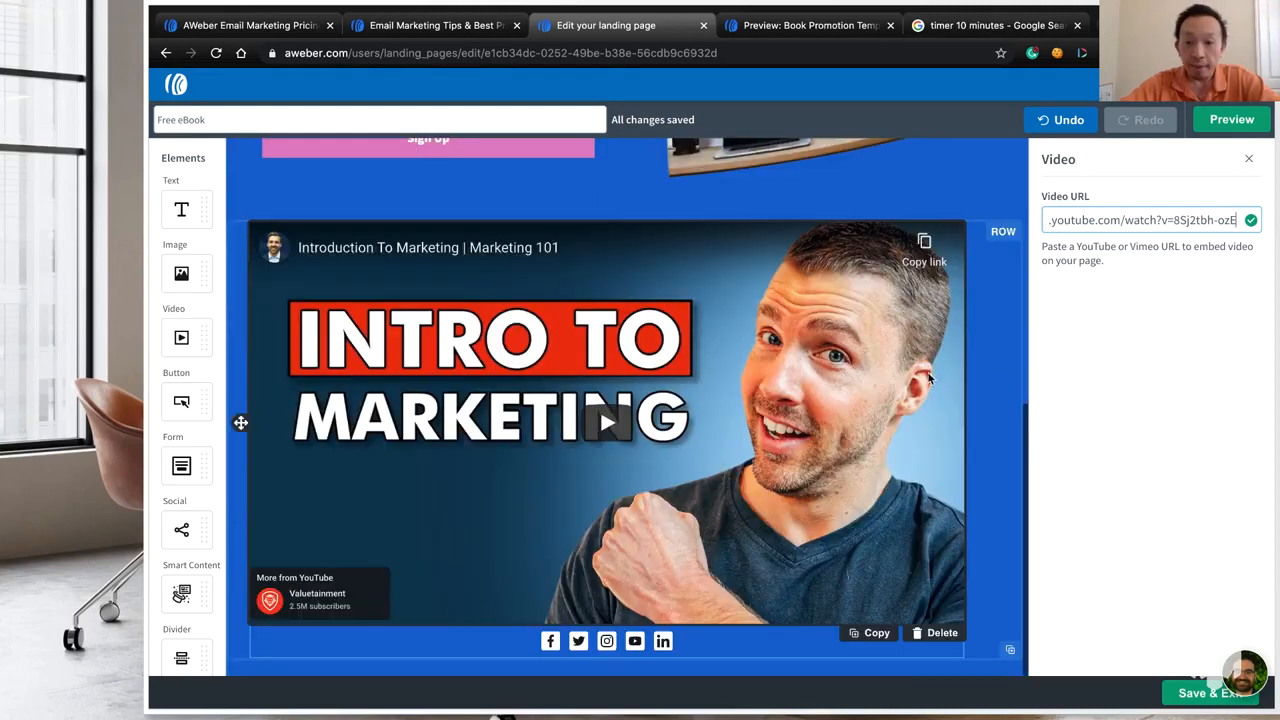
# Try to adjust the embedded video from its edge, and delete the video element above the social icons
pyautogui.click(261, 239)
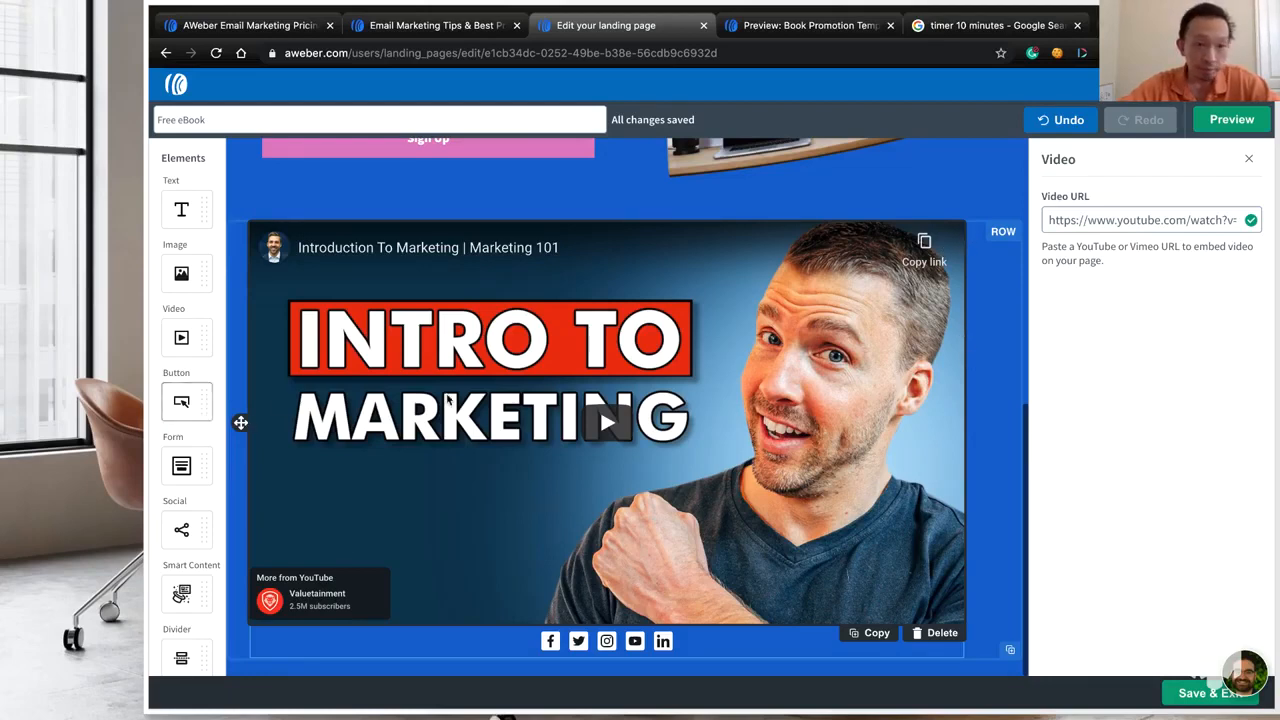
pyautogui.moveTo(240, 422)
pyautogui.mouseDown()
pyautogui.moveTo(462, 423)
pyautogui.moveTo(250, 419)
pyautogui.mouseUp()
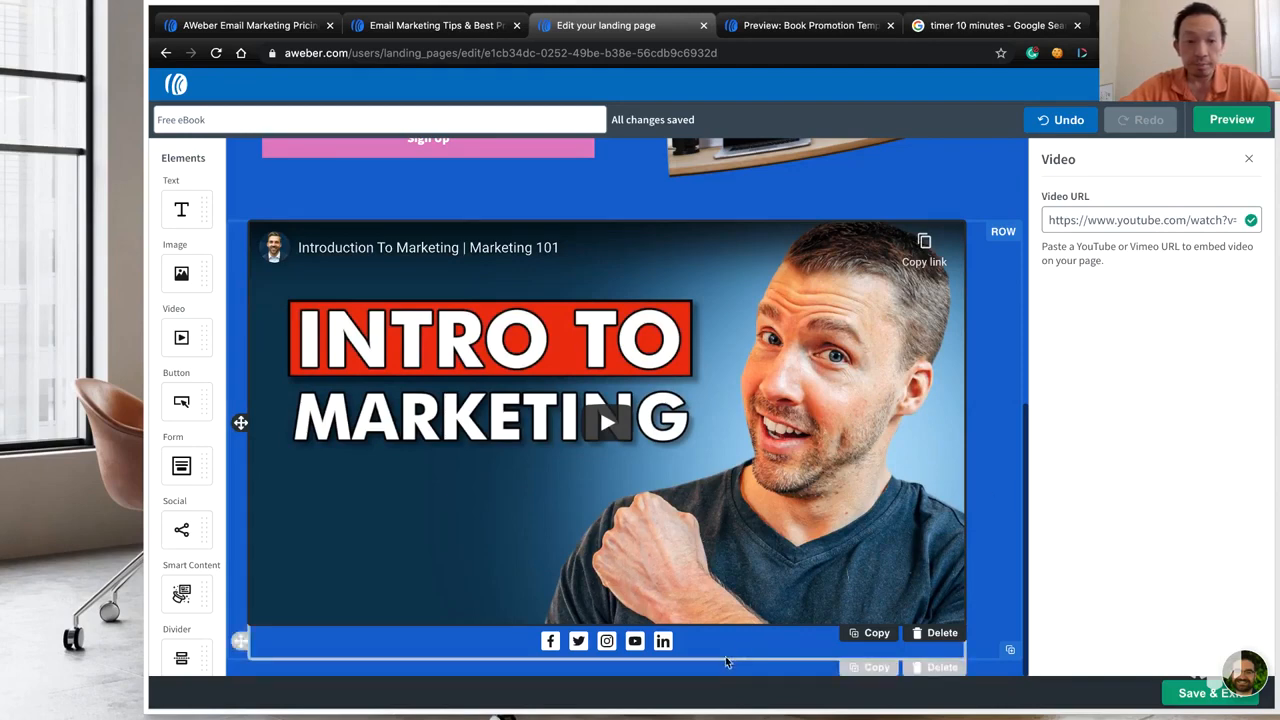
pyautogui.click(725, 656)
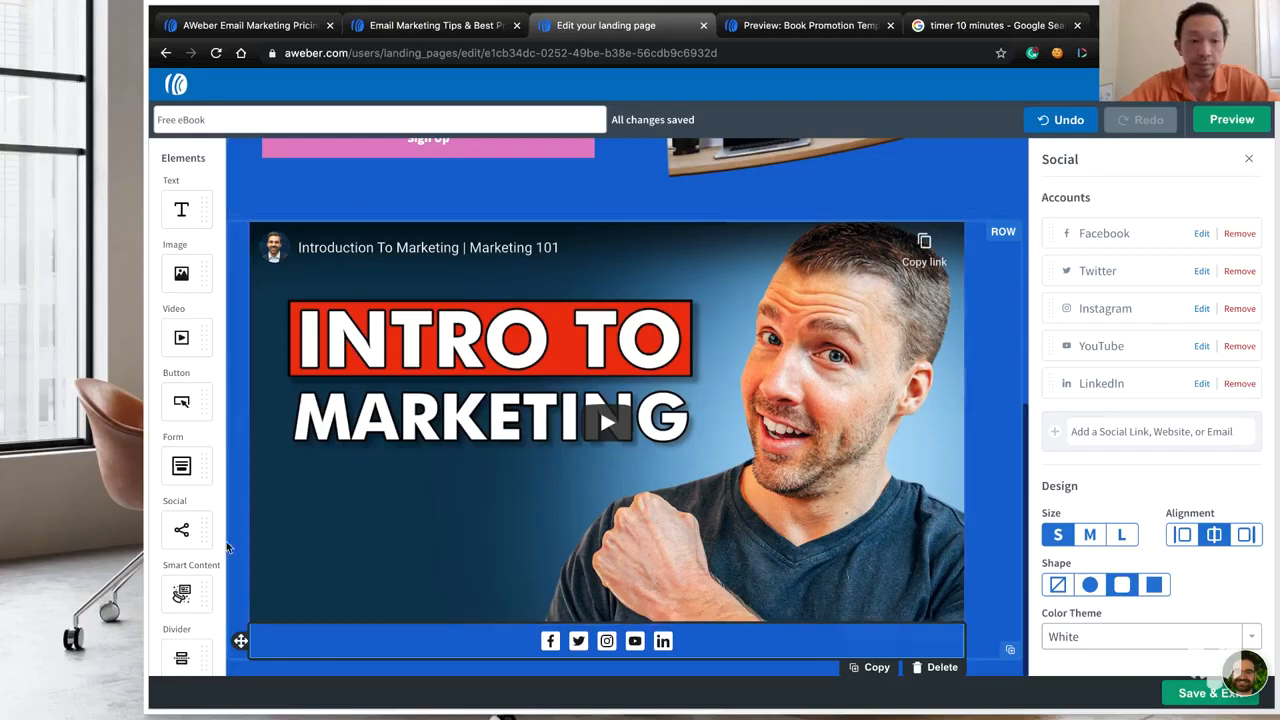
pyautogui.click(277, 548)
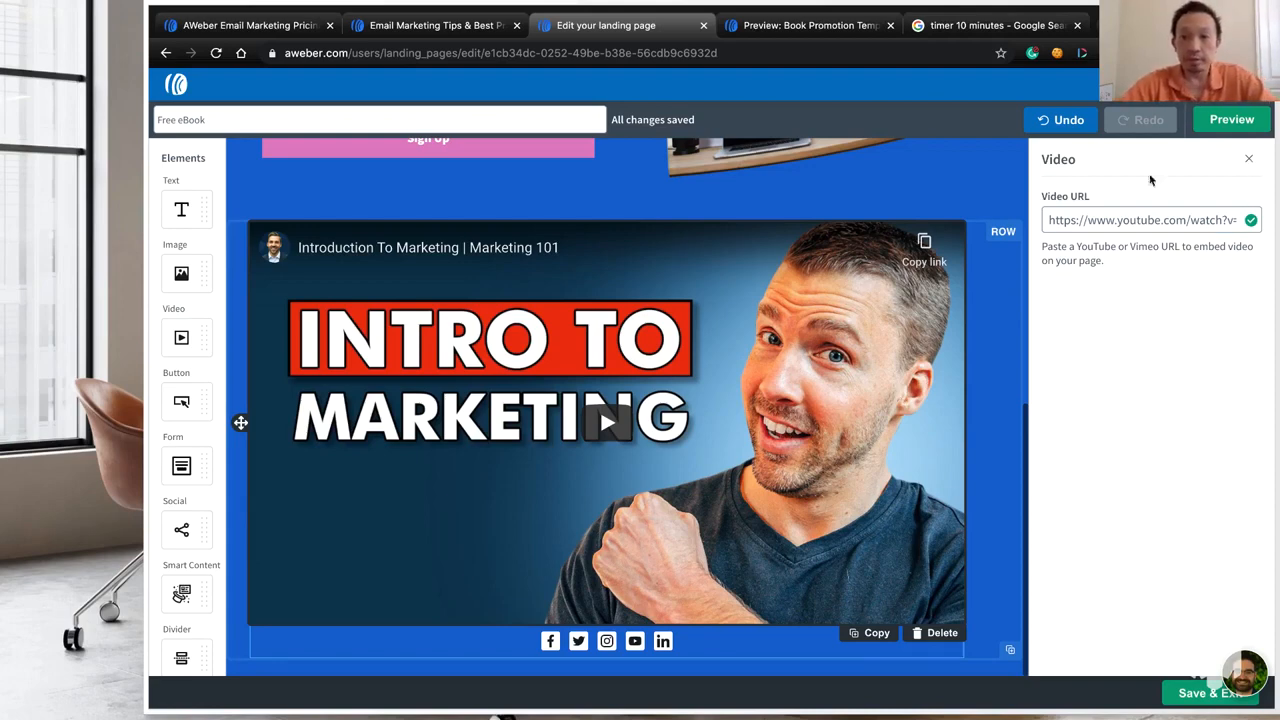
pyautogui.click(935, 632)
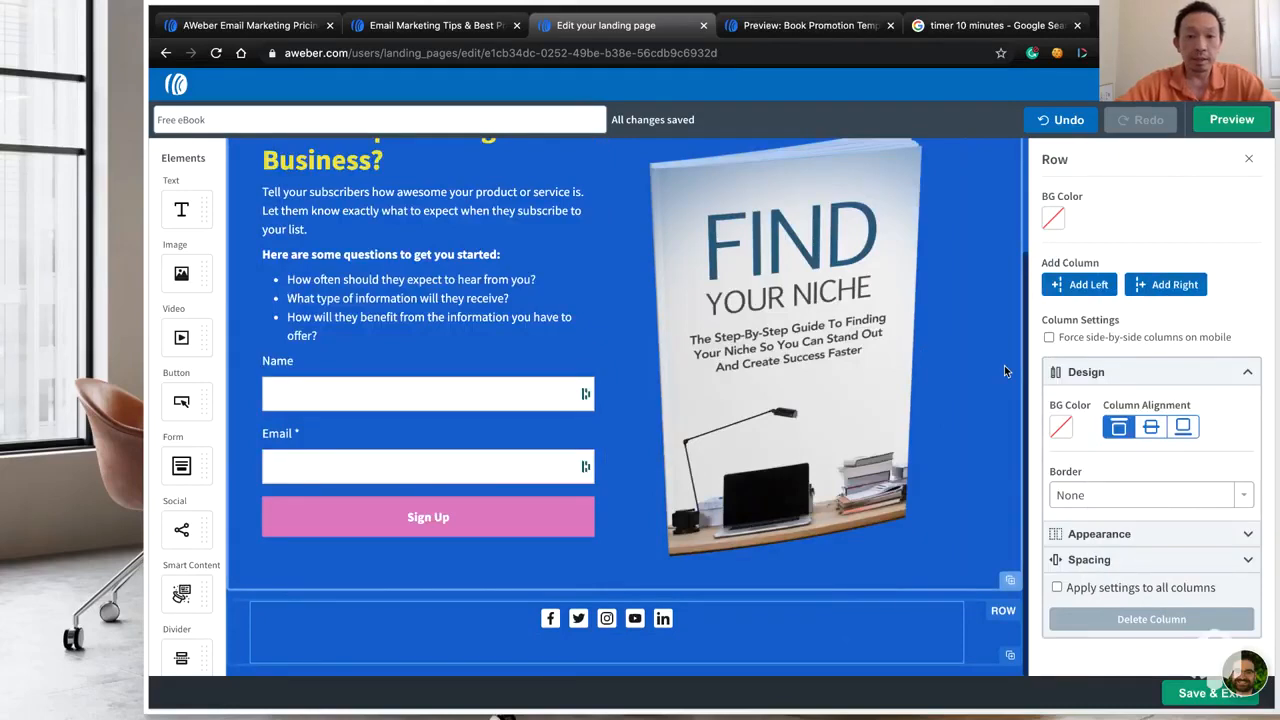
# Make the Name field of the sign-up form required and save the field's settings
pyautogui.scroll(-1, 215, 437)
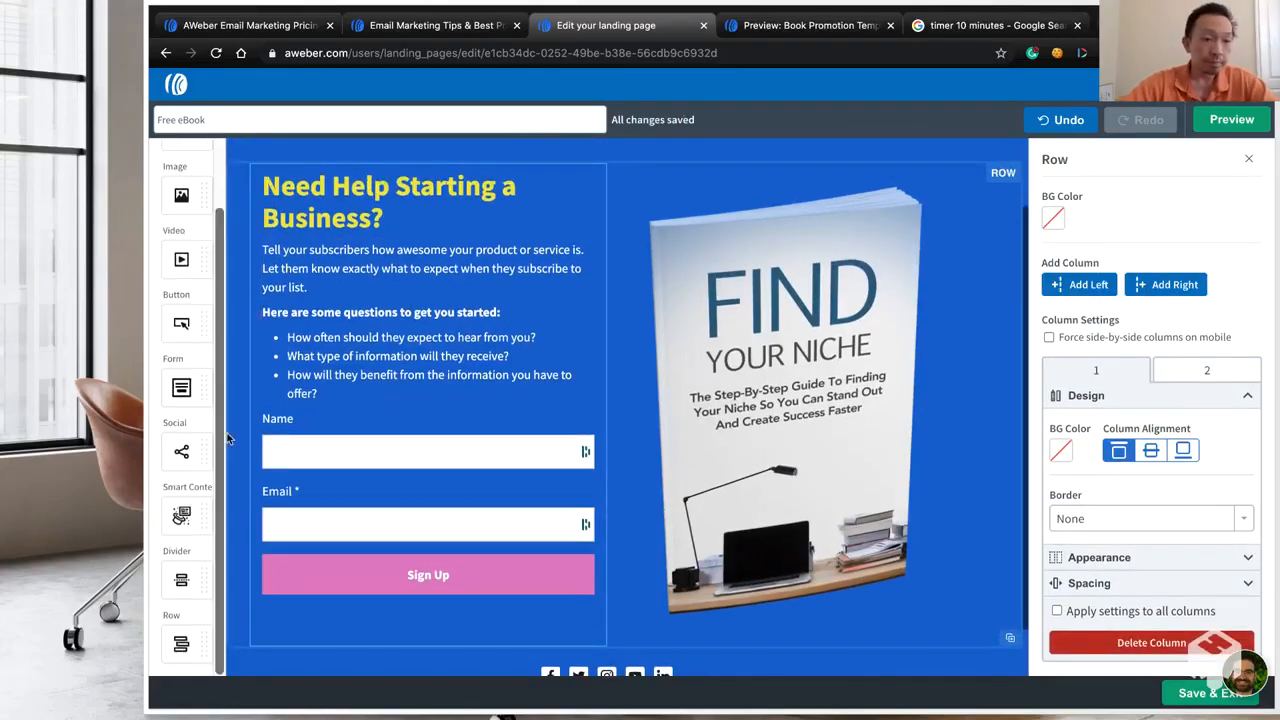
pyautogui.click(522, 437)
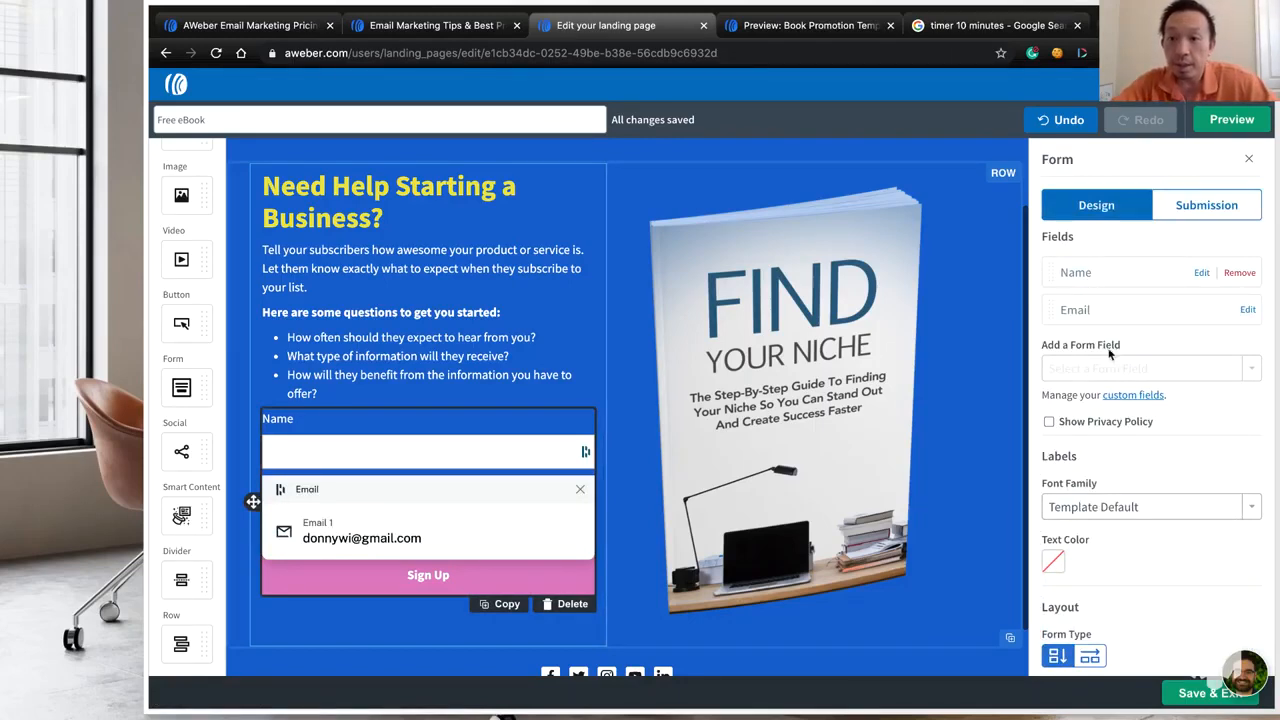
pyautogui.click(1125, 273)
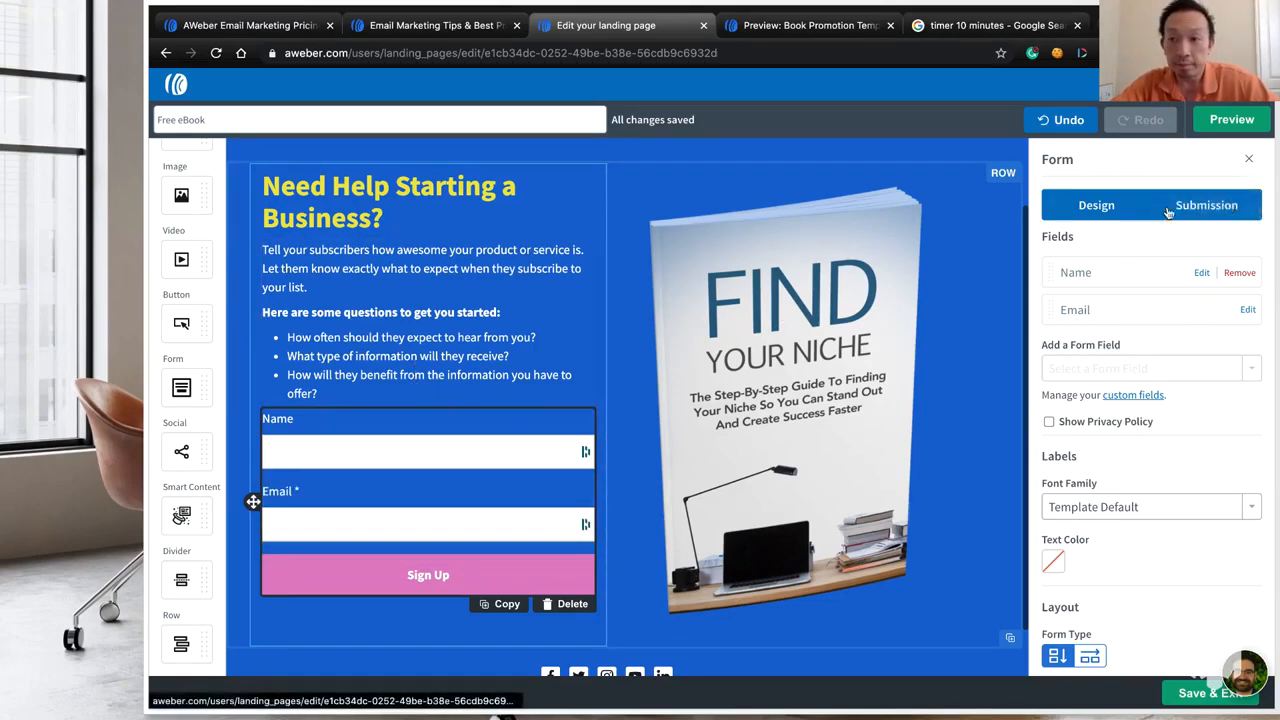
pyautogui.click(1201, 272)
pyautogui.click(1211, 351)
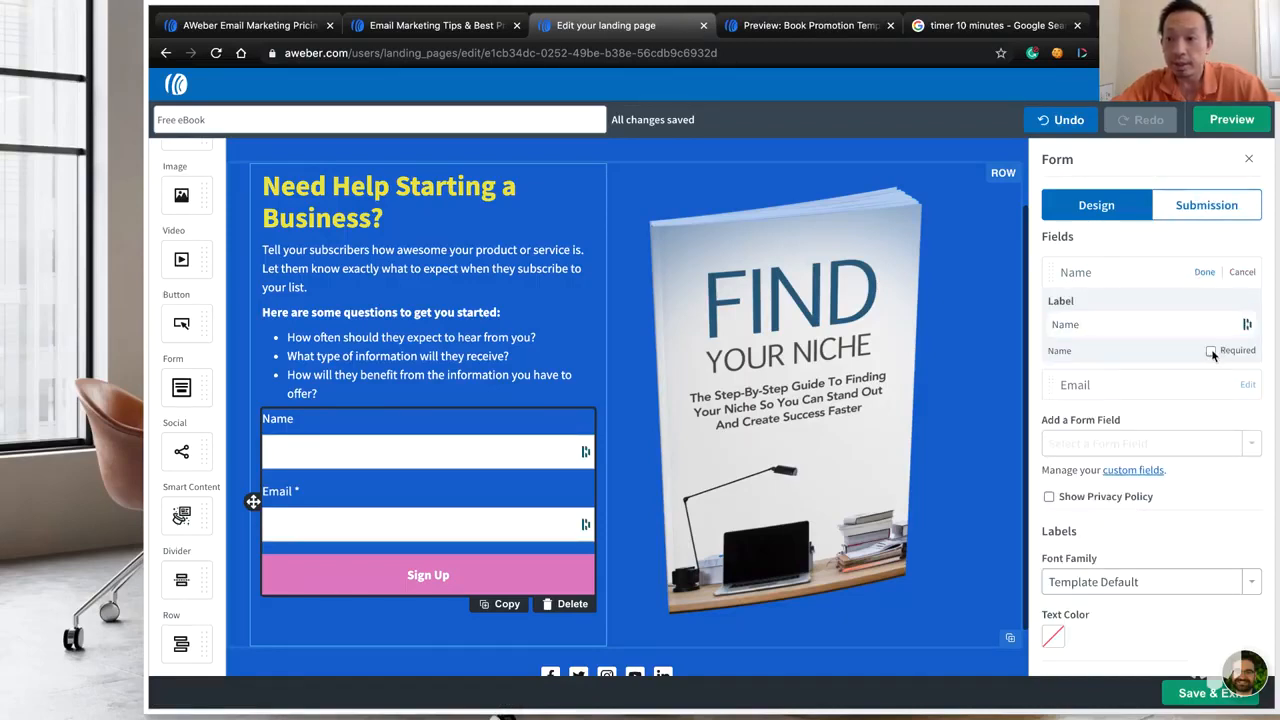
pyautogui.scroll(-2, 1133, 478)
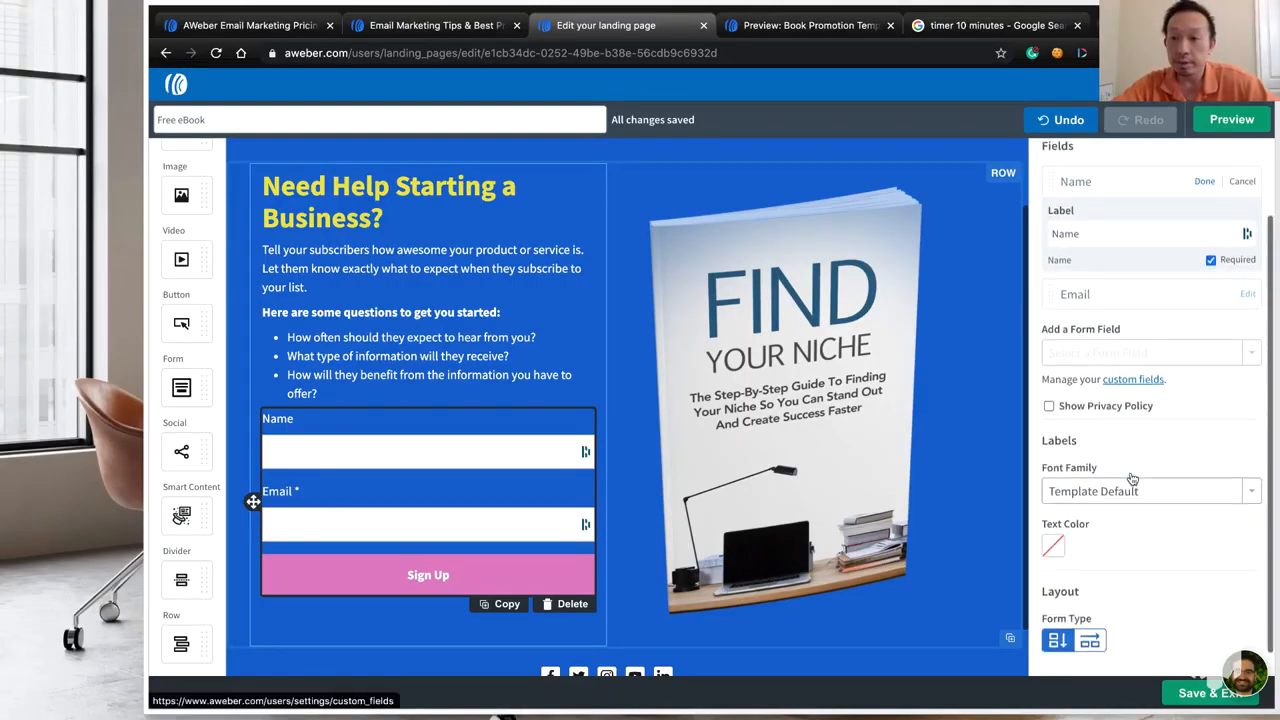
pyautogui.scroll(-1, 1133, 478)
pyautogui.scroll(3, 1133, 523)
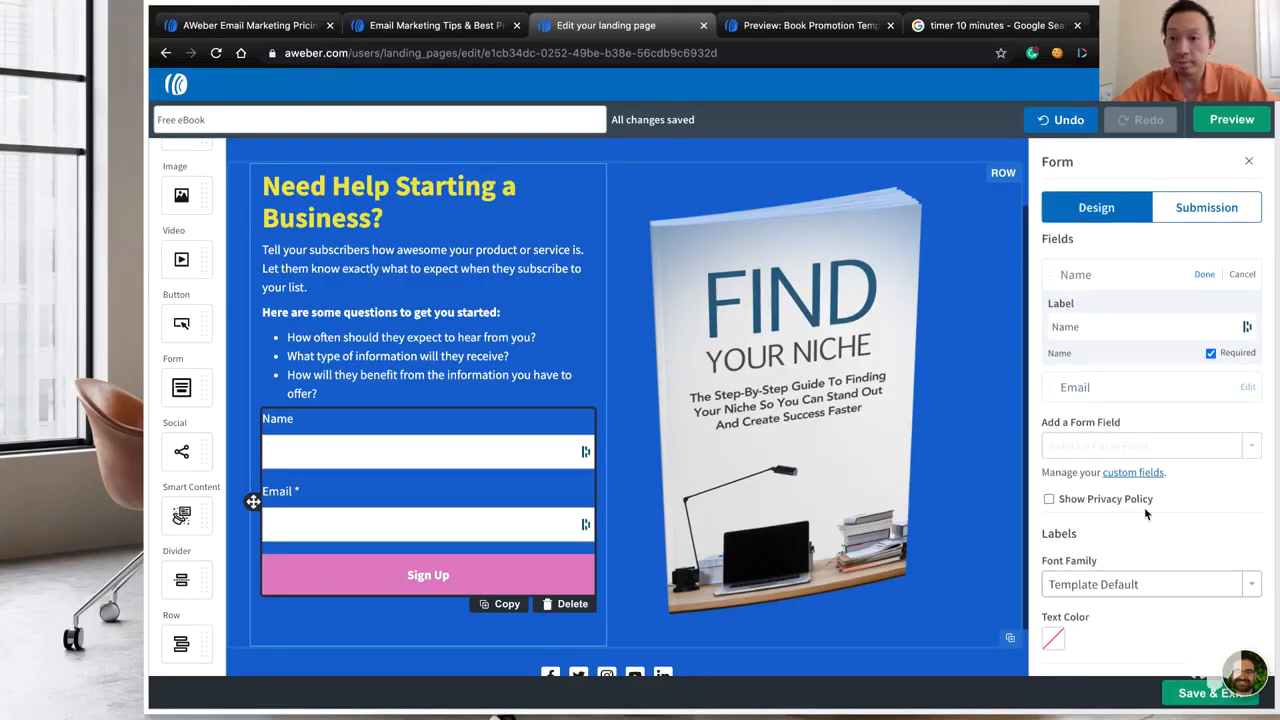
pyautogui.click(1205, 276)
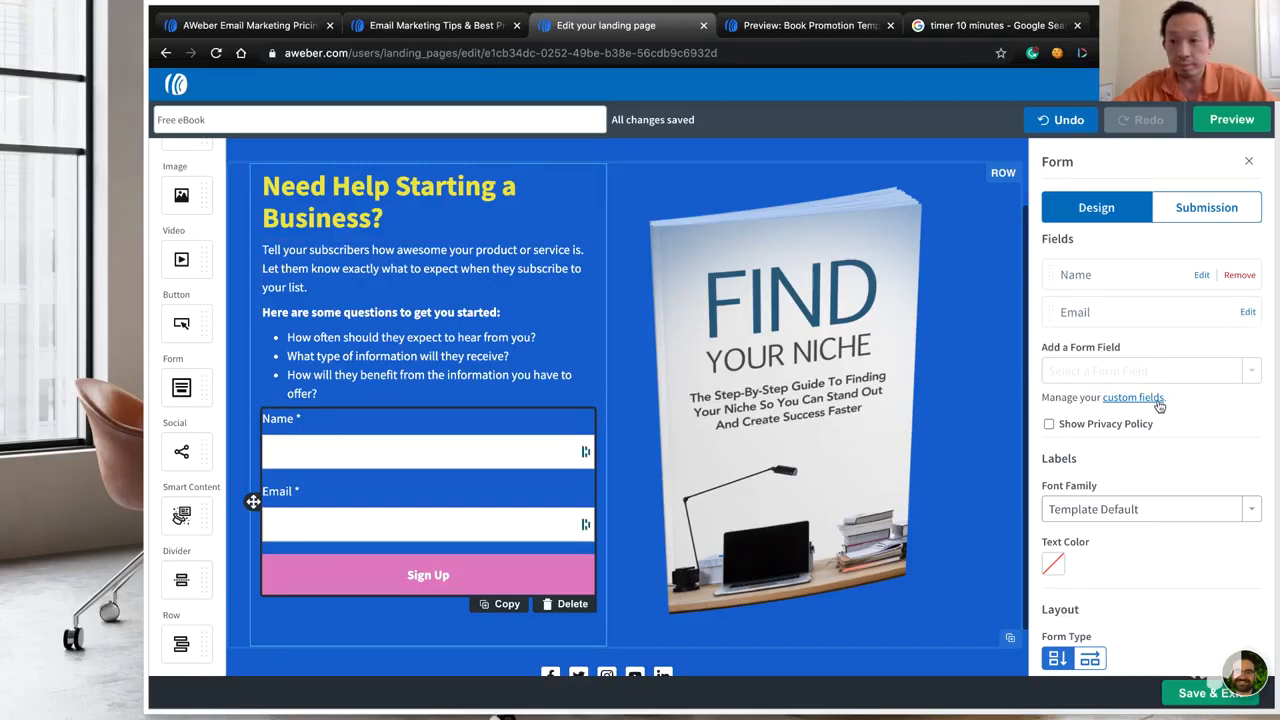
# Look through the form's design options, check the remaining time on the 10-minute timer, and return to the landing page editor
pyautogui.scroll(-2, 1203, 447)
pyautogui.scroll(2, 1203, 447)
pyautogui.scroll(-3, 1203, 447)
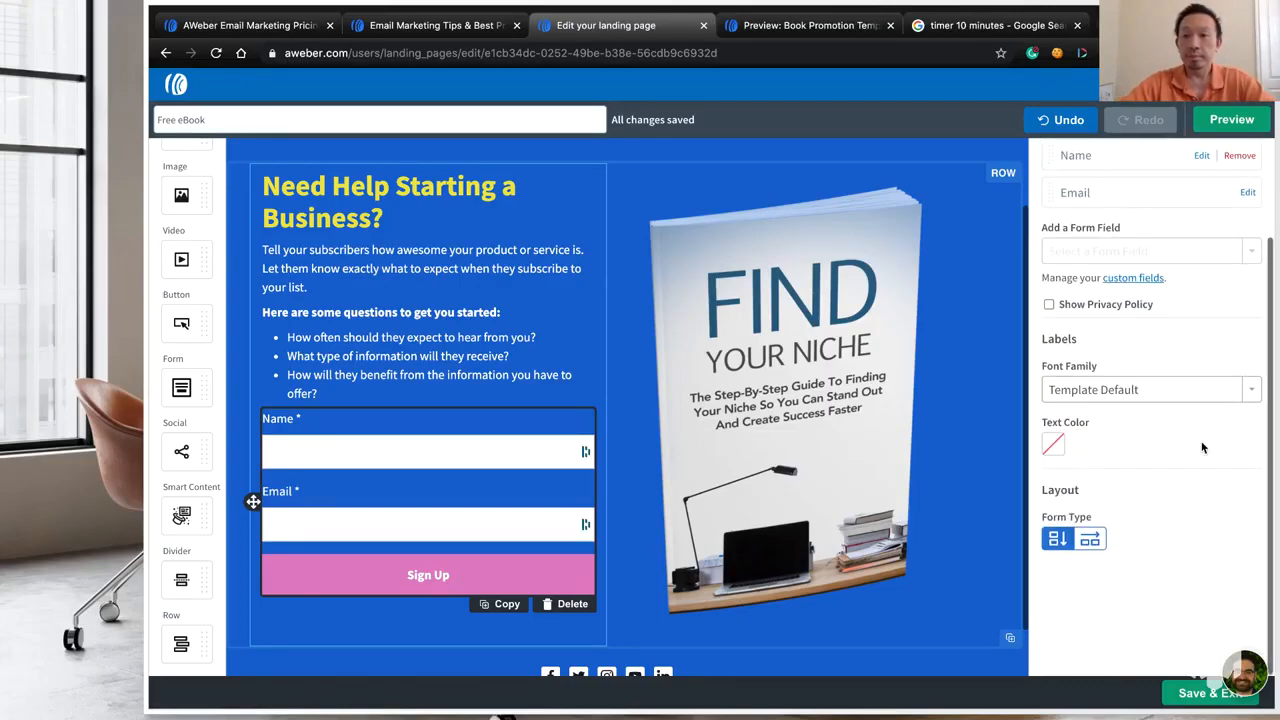
pyautogui.click(978, 26)
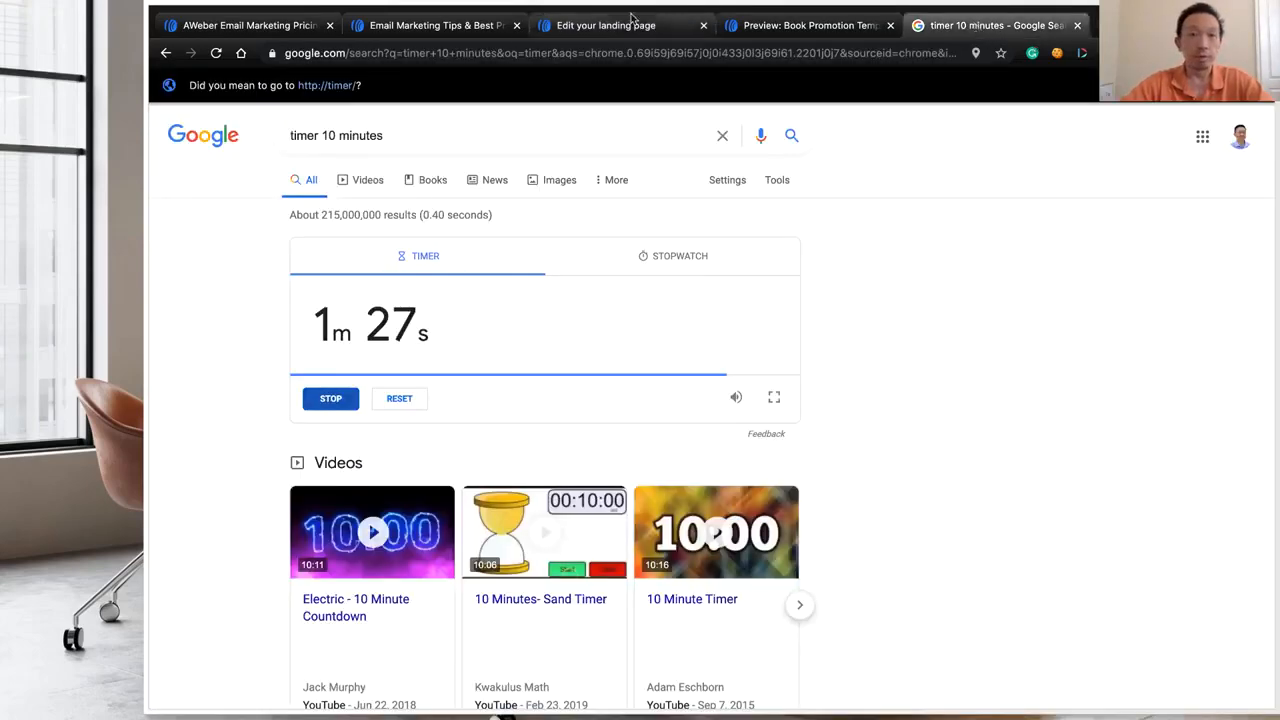
pyautogui.click(632, 22)
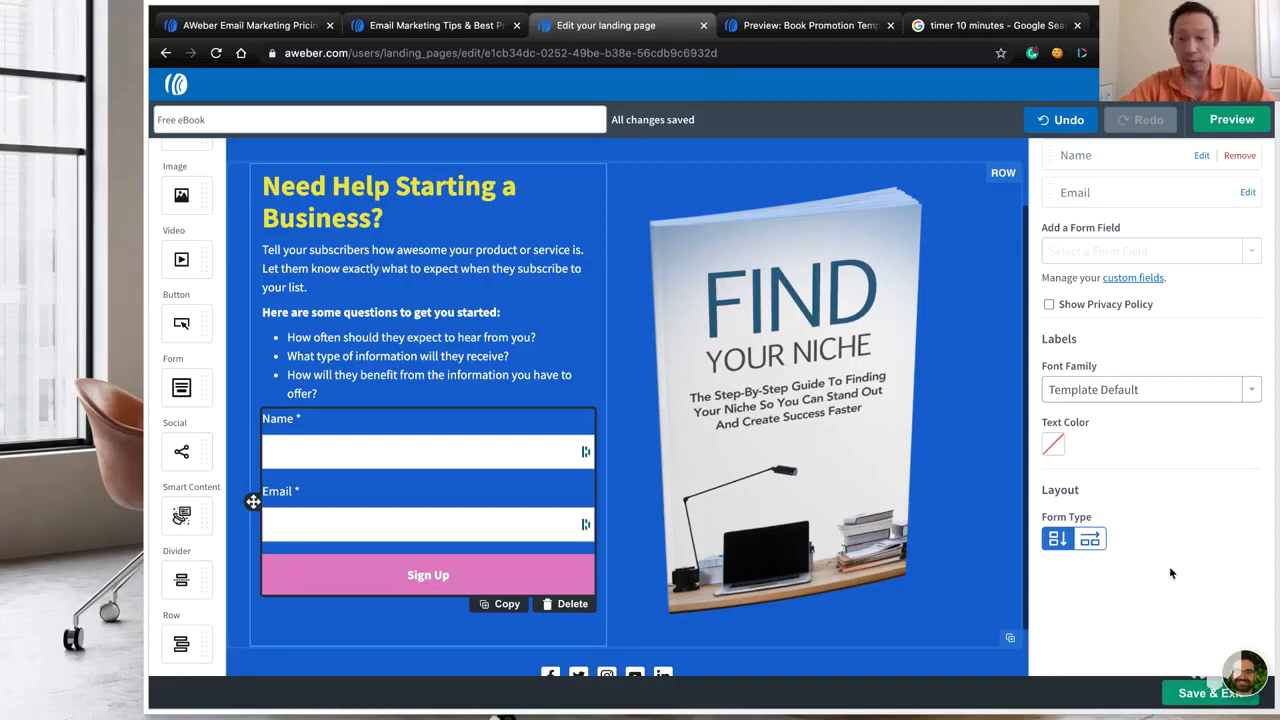
# Open the sign-up form's submission settings and preview its Simple Thank You page
pyautogui.scroll(2, 1167, 445)
pyautogui.scroll(1, 1168, 430)
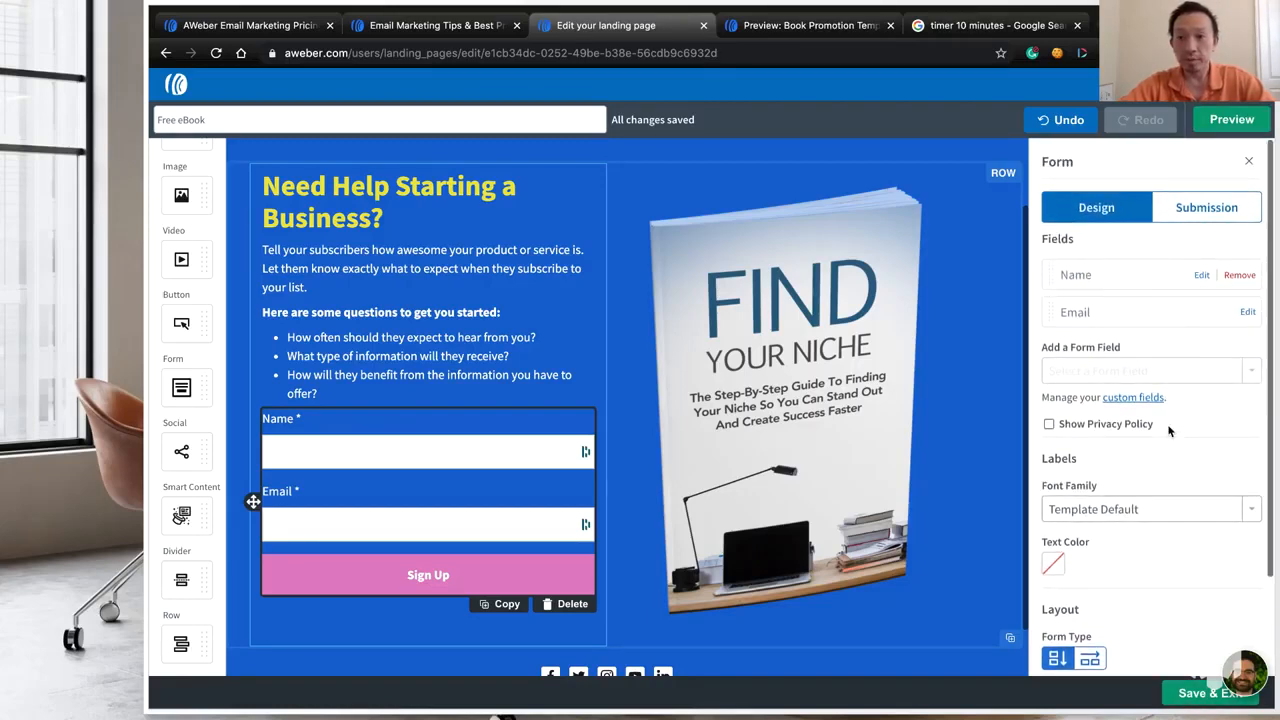
pyautogui.click(1228, 209)
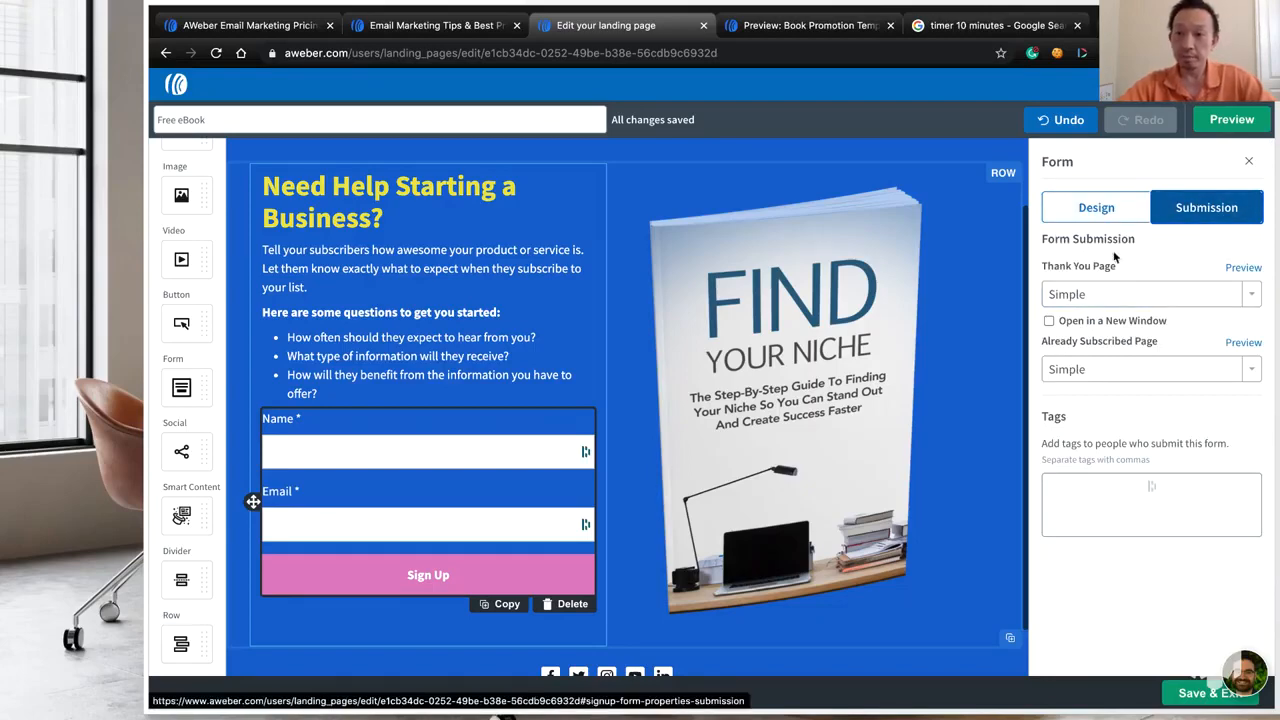
pyautogui.click(1244, 268)
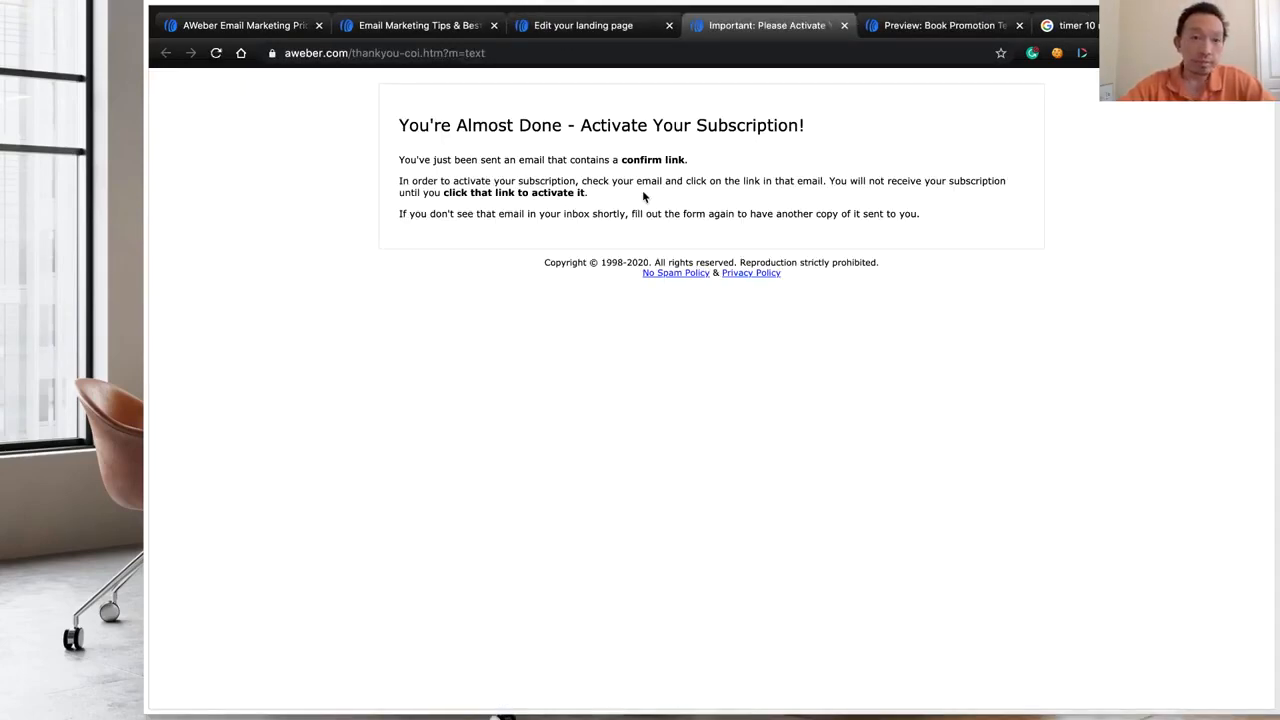
# Look through the form's Thank You Page options, keep it on Simple, preview that page again, and return to the landing page editor
pyautogui.click(614, 27)
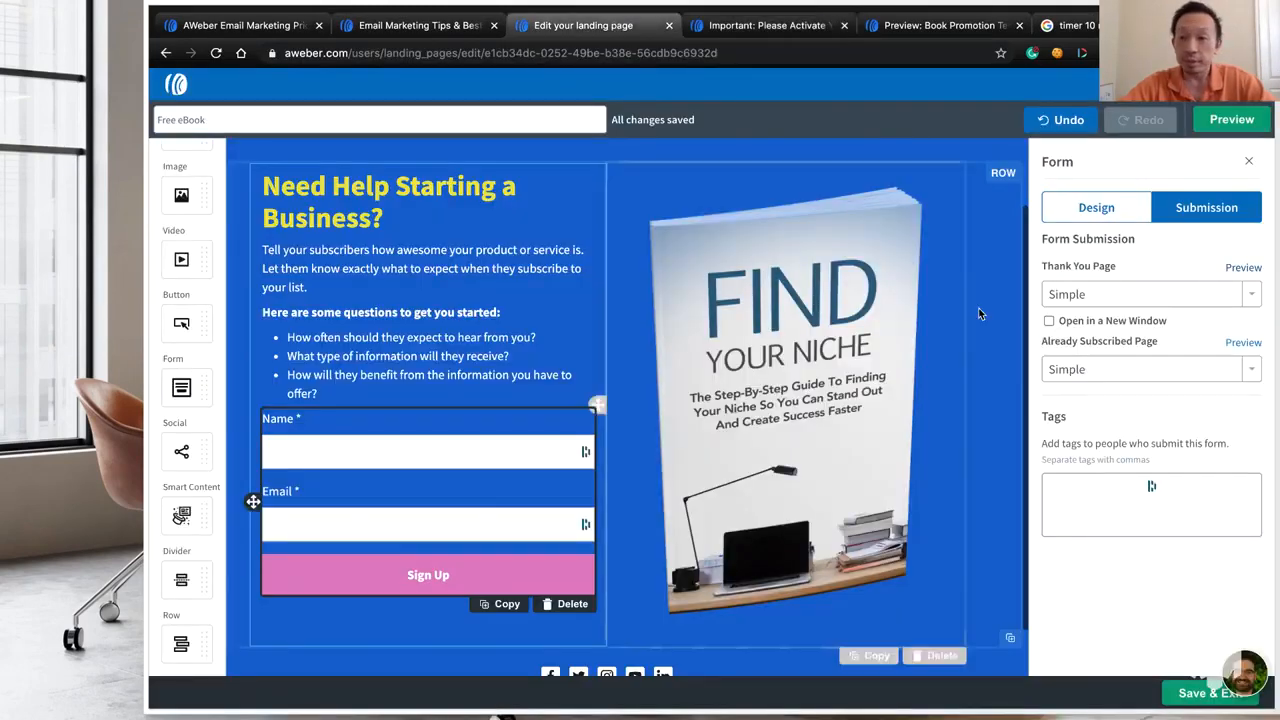
pyautogui.click(1206, 294)
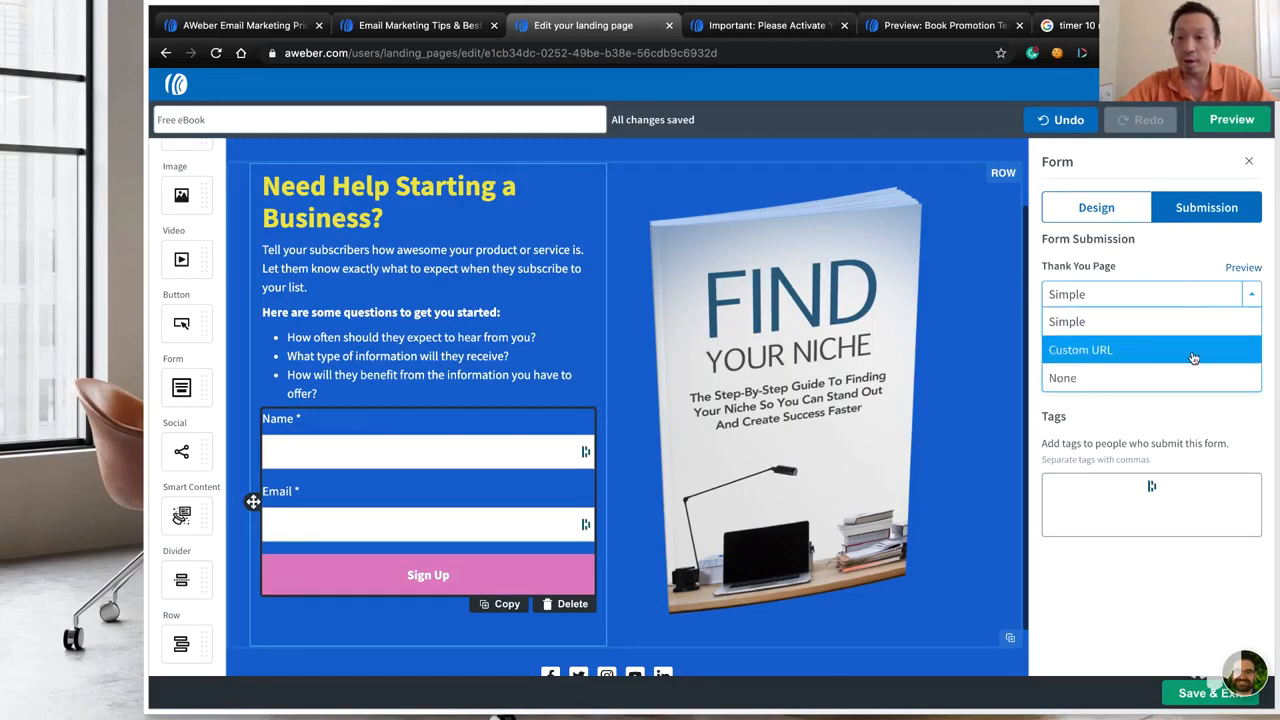
pyautogui.click(1194, 322)
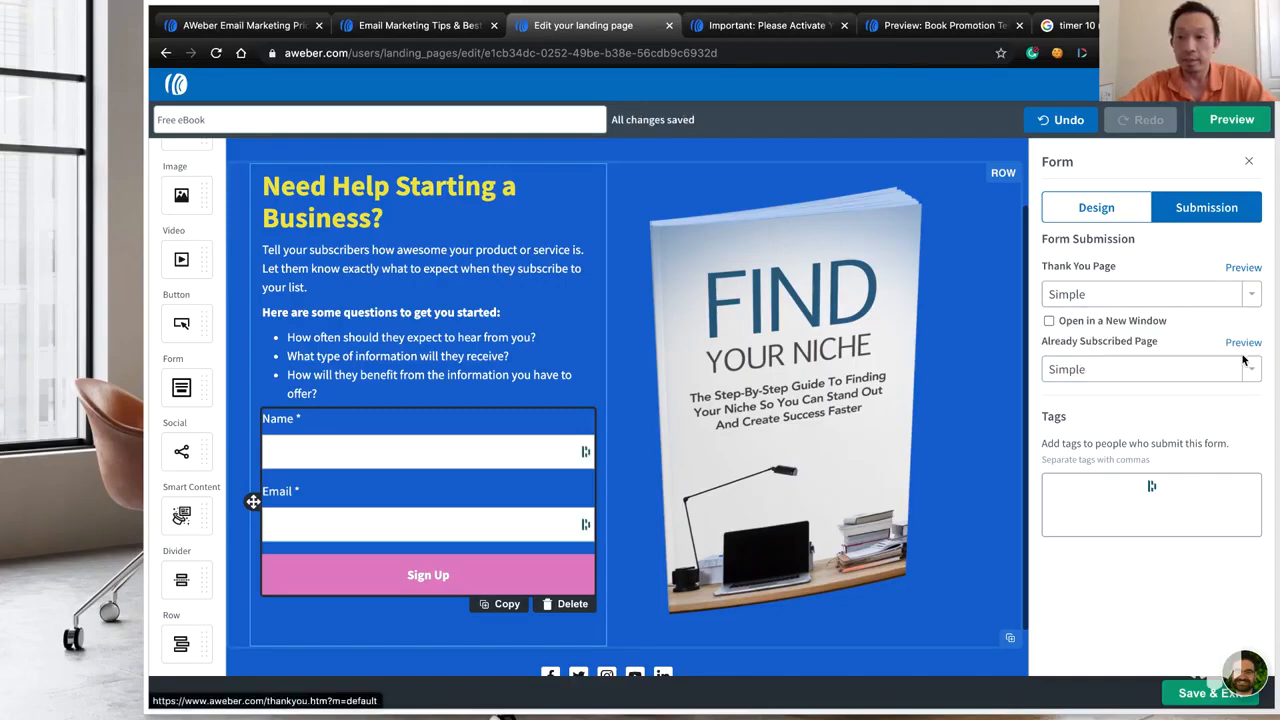
pyautogui.click(1243, 268)
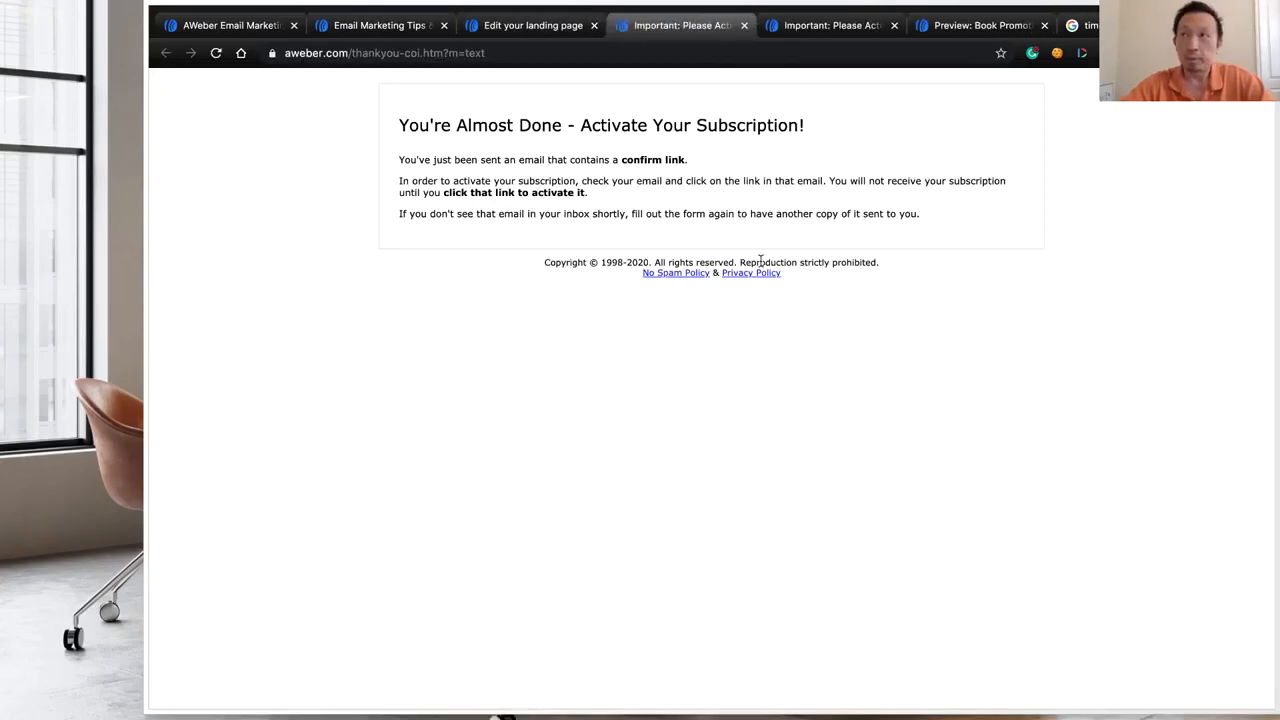
pyautogui.click(540, 26)
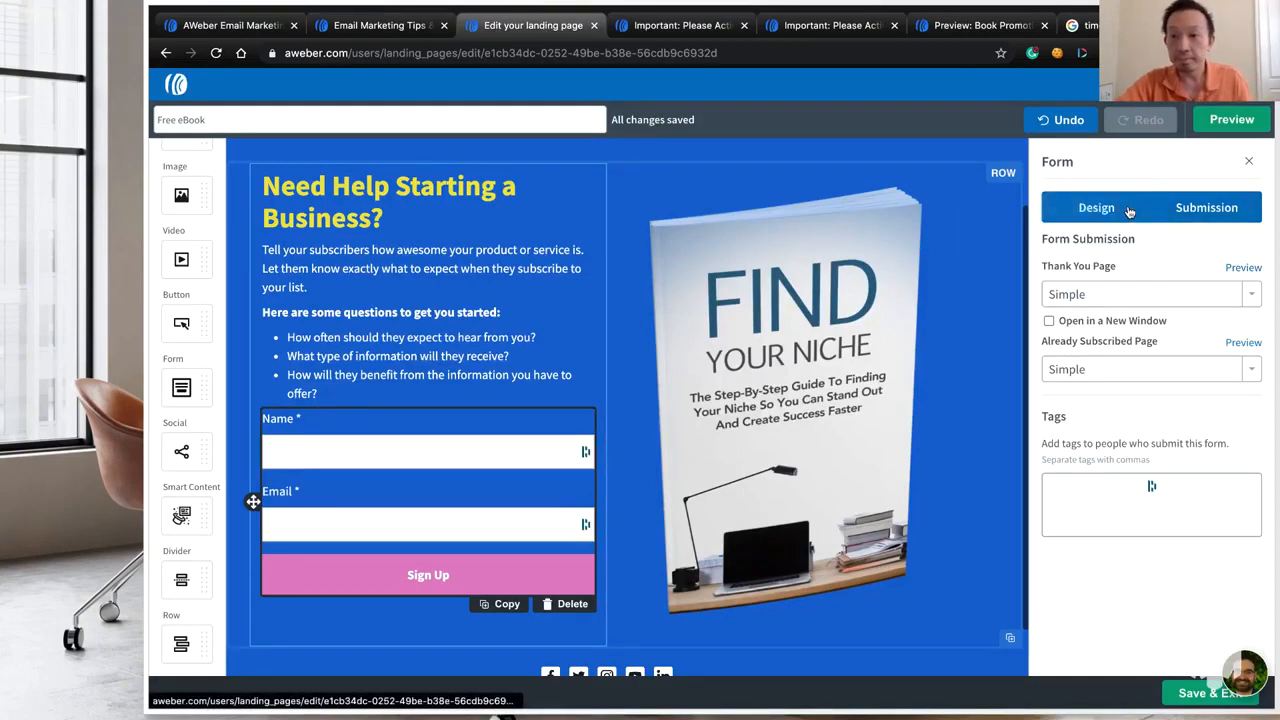
# Save the Free eBook landing page and exit its editor, and stop the running 10-minute timer
pyautogui.click(1127, 209)
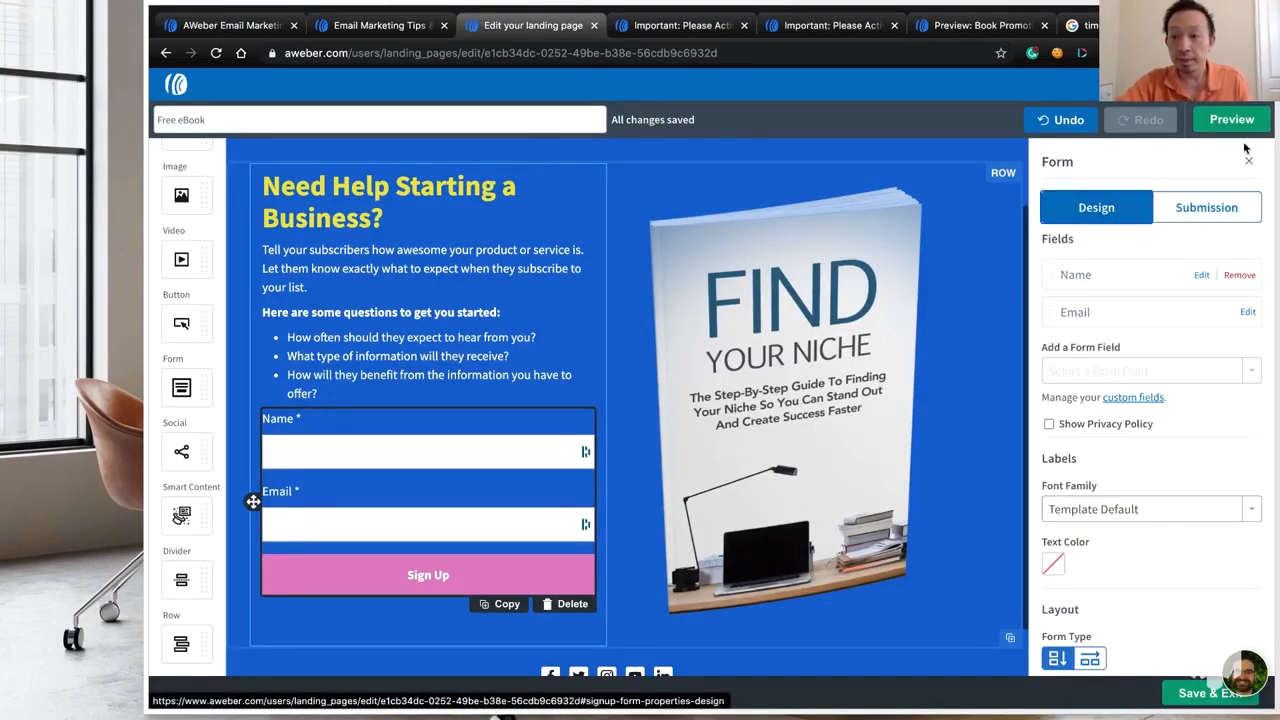
pyautogui.click(1195, 690)
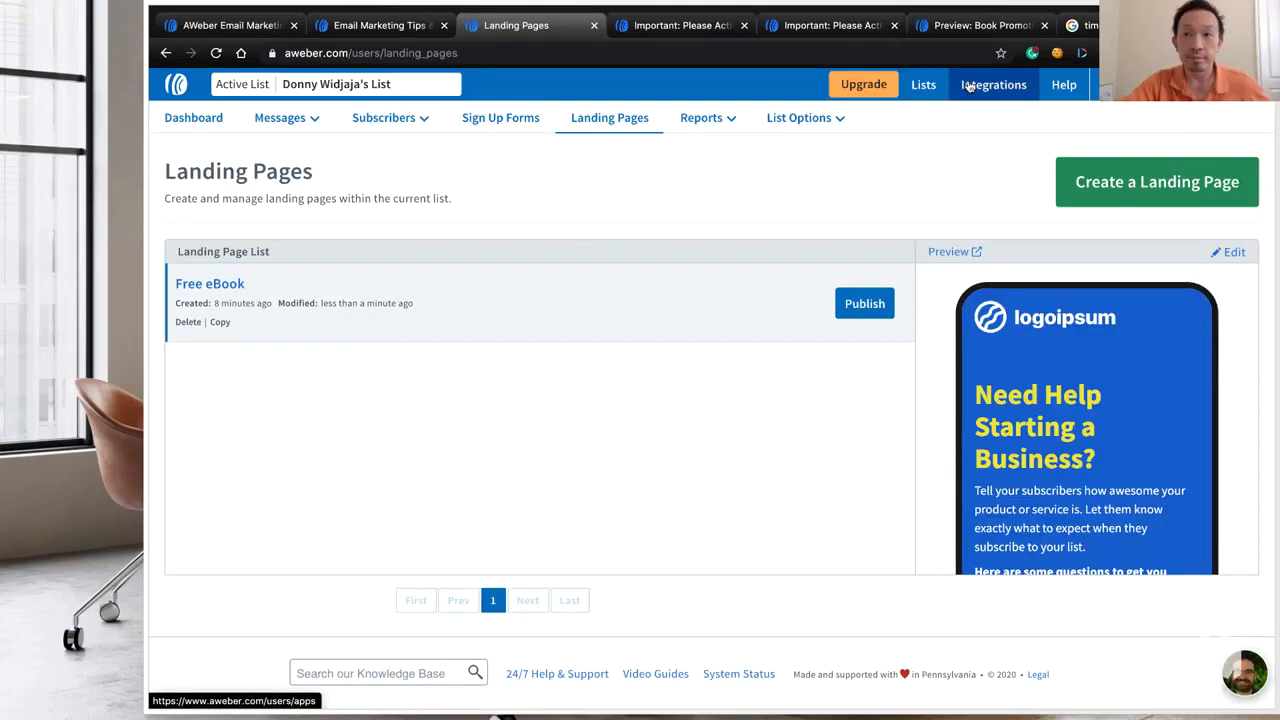
pyautogui.click(1086, 28)
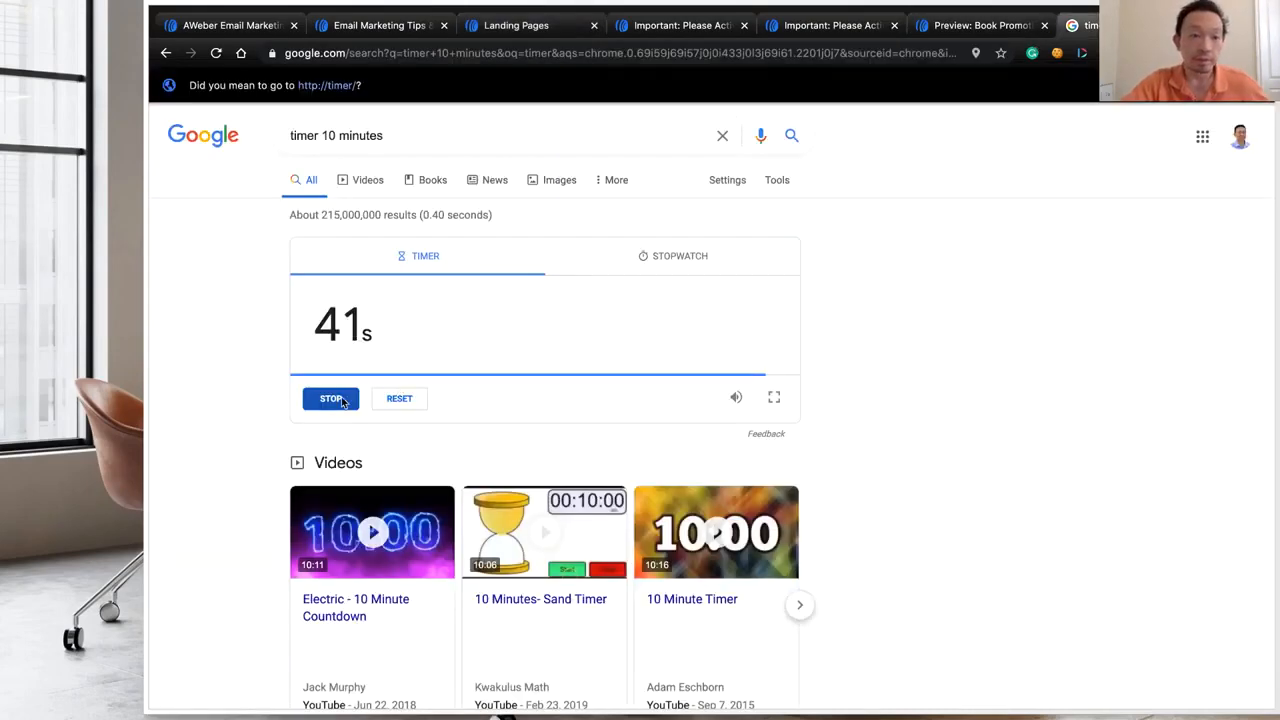
pyautogui.click(331, 399)
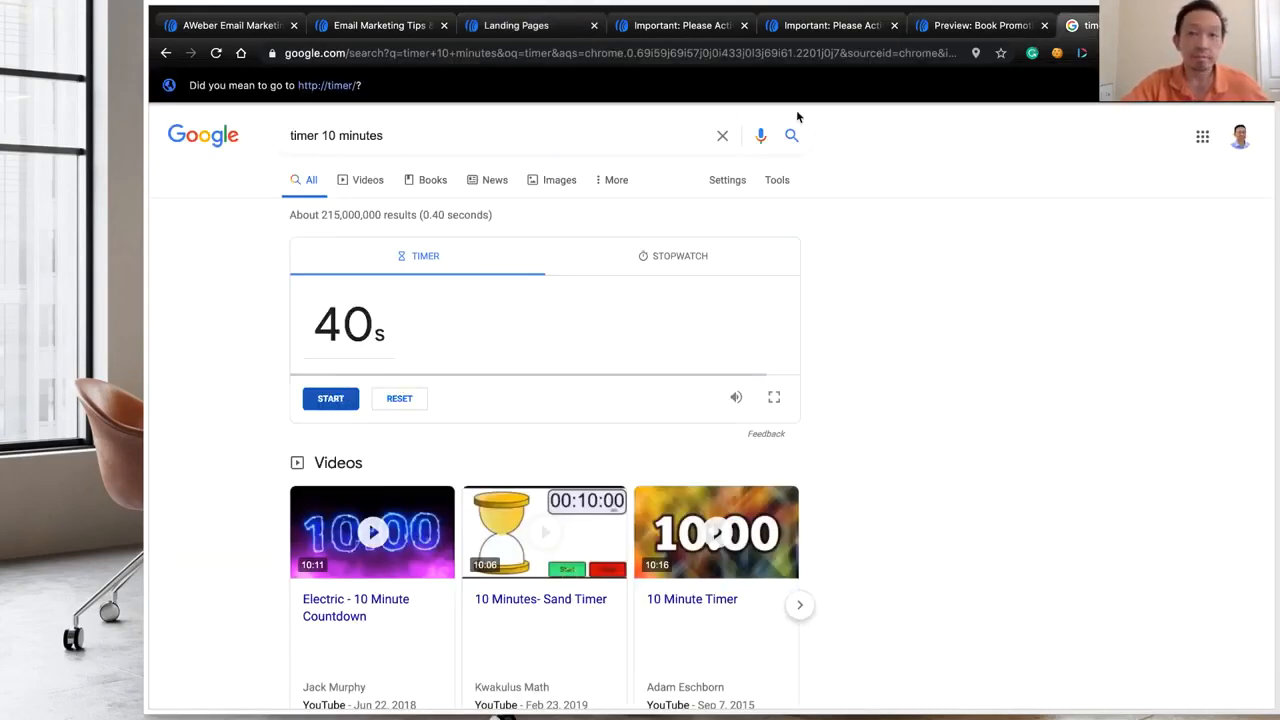
# Review the original Book Promotion template preview and the thank-you page preview, and return to the Landing Pages list
pyautogui.click(950, 25)
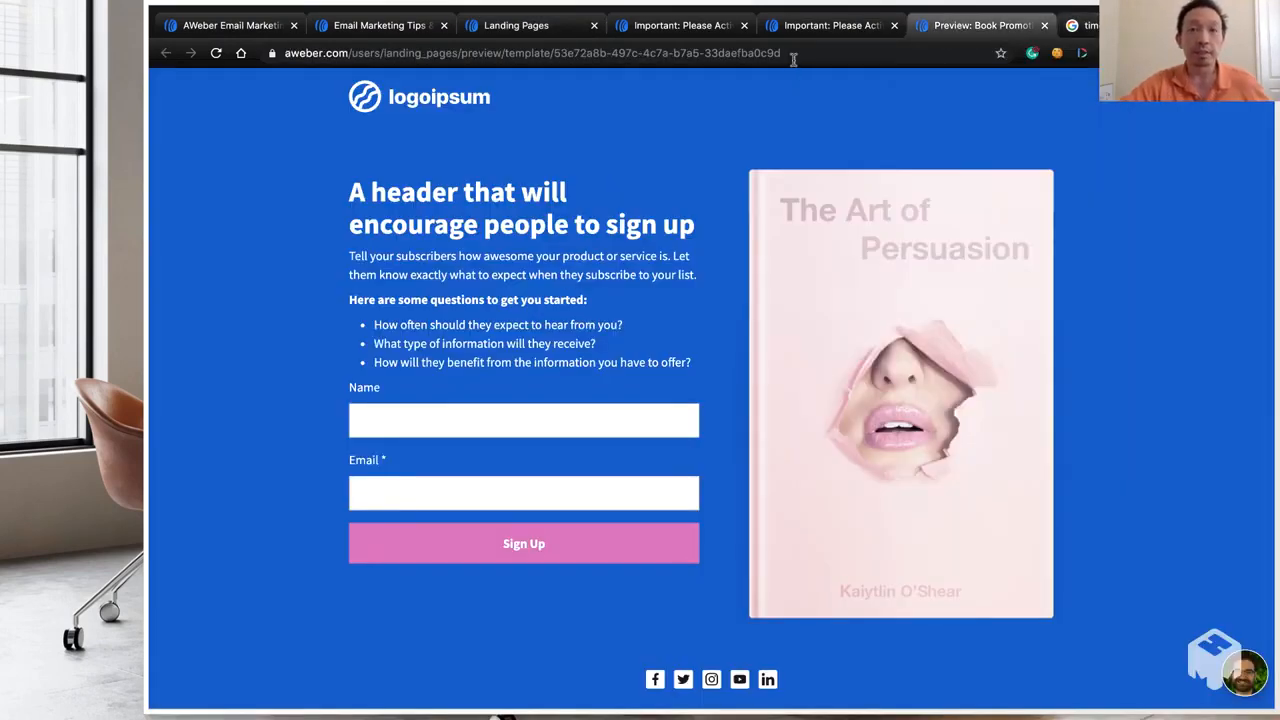
pyautogui.moveTo(806, 3)
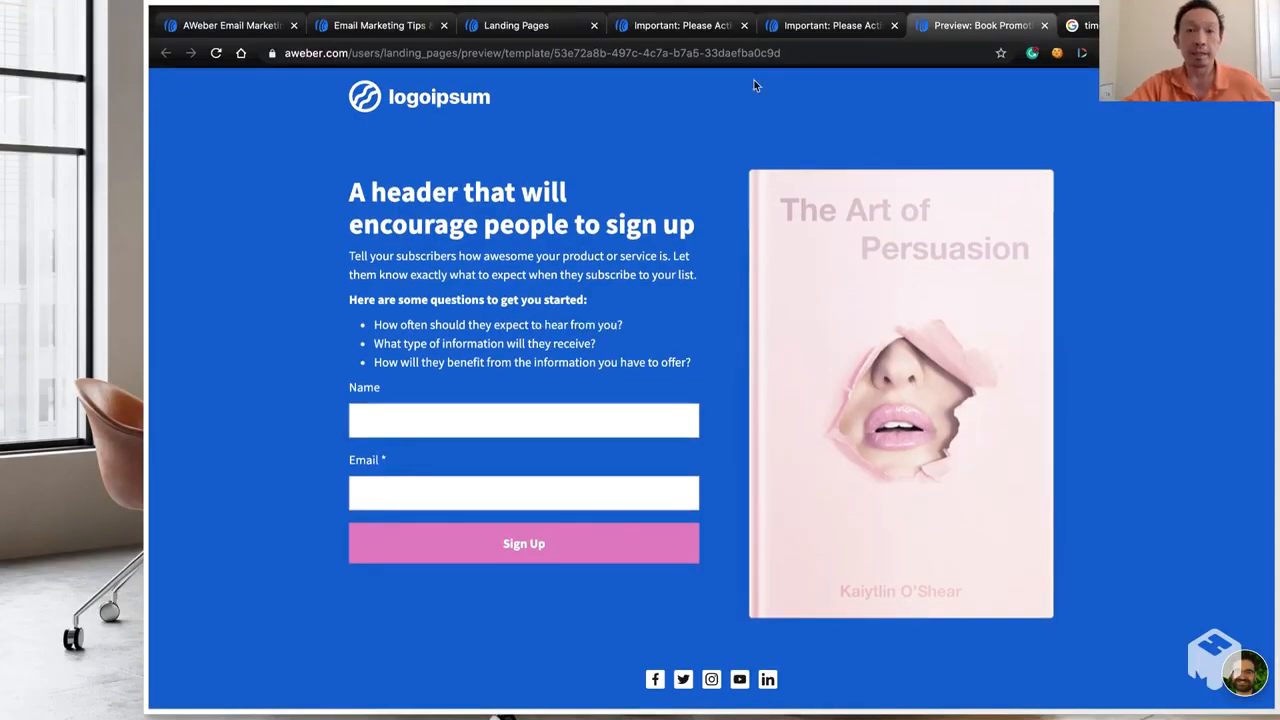
pyautogui.click(804, 17)
pyautogui.click(672, 24)
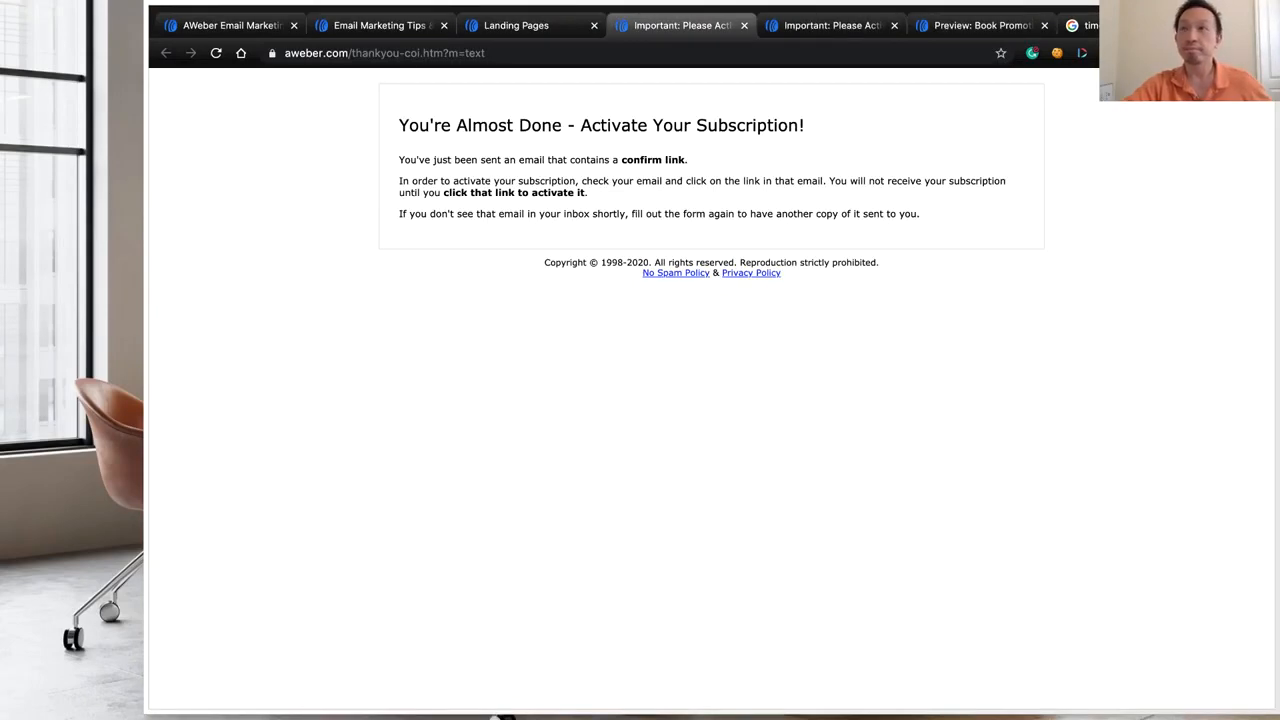
pyautogui.click(558, 27)
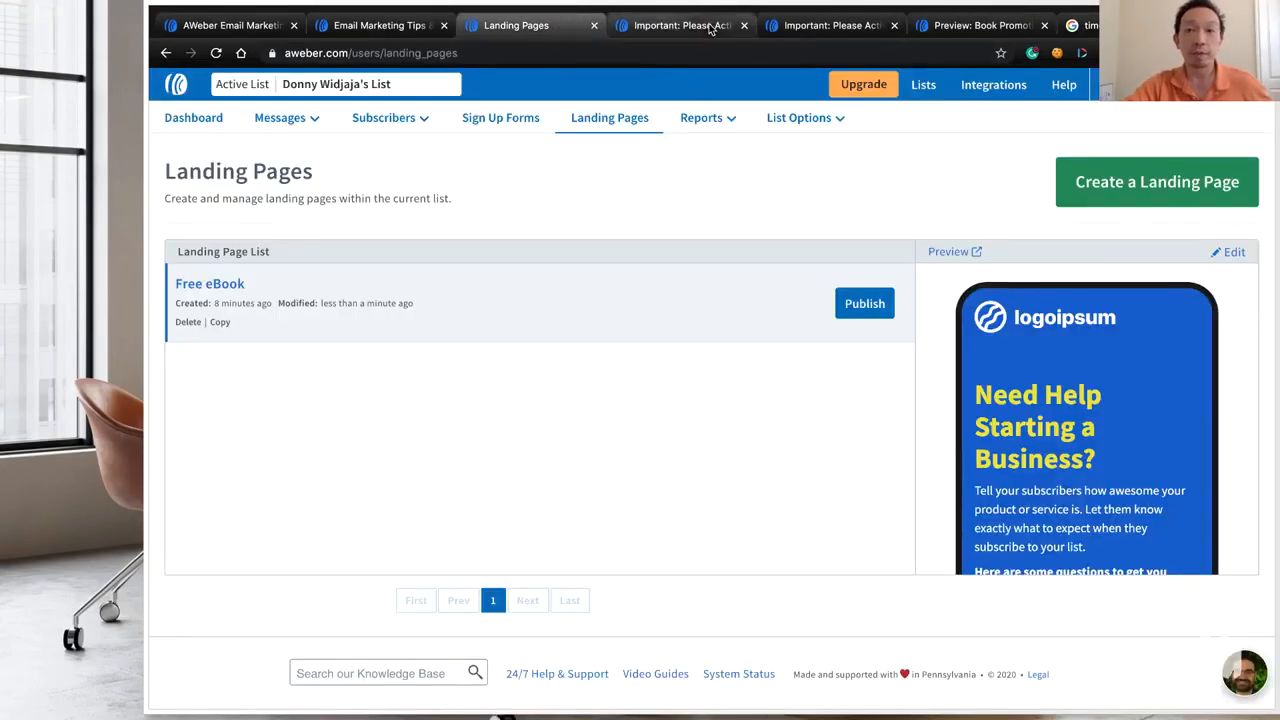